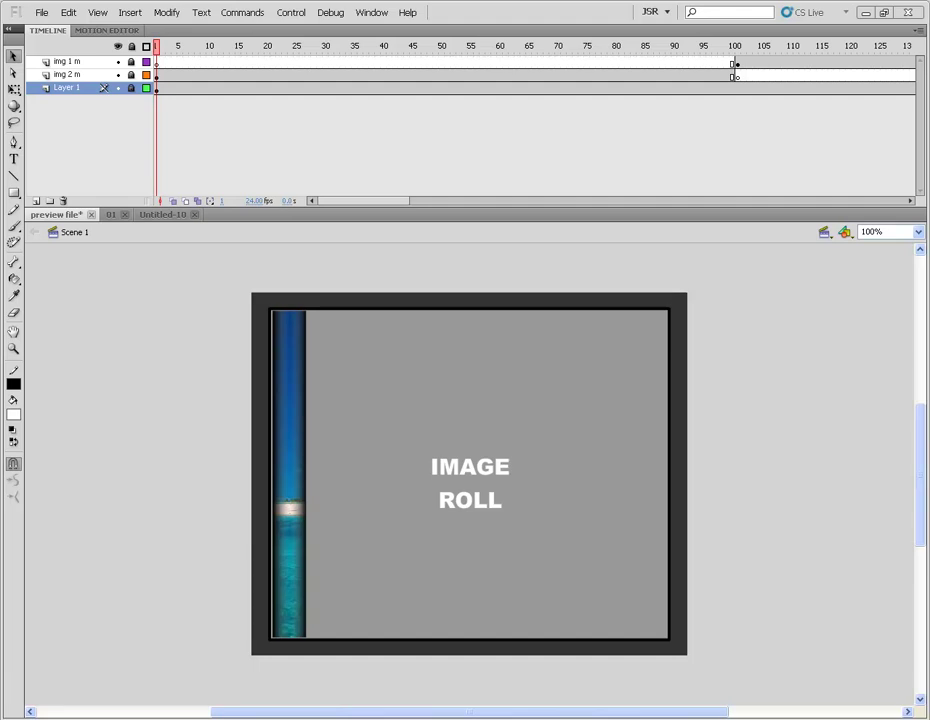
Test-play the image roll movie in the preview file and close that document without saving its changes.
key("ctrl+Return")
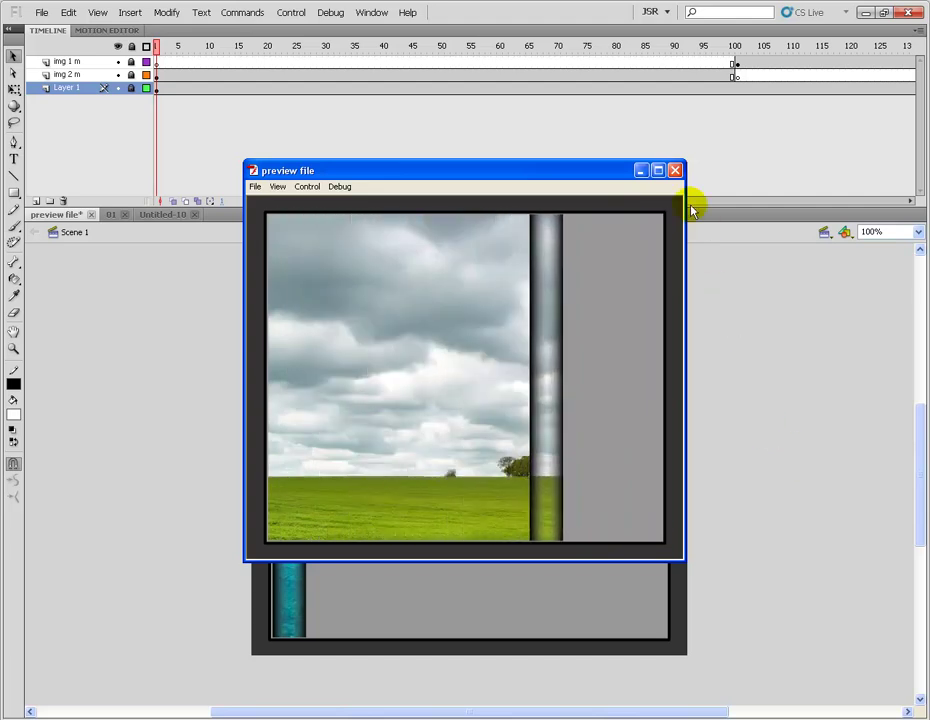
left_click(675, 170)
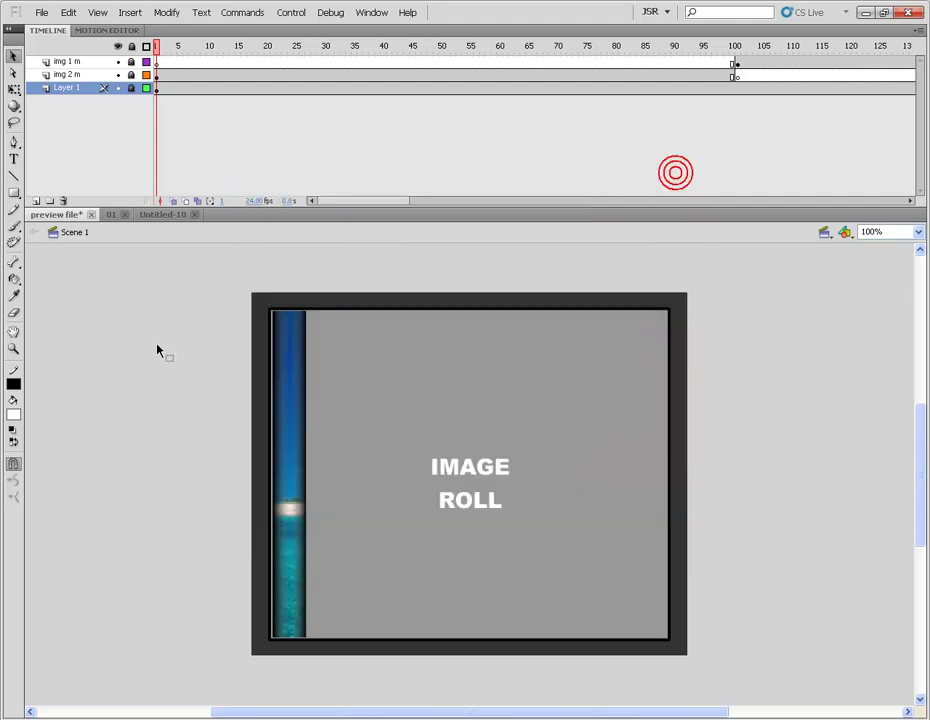
left_click(90, 215)
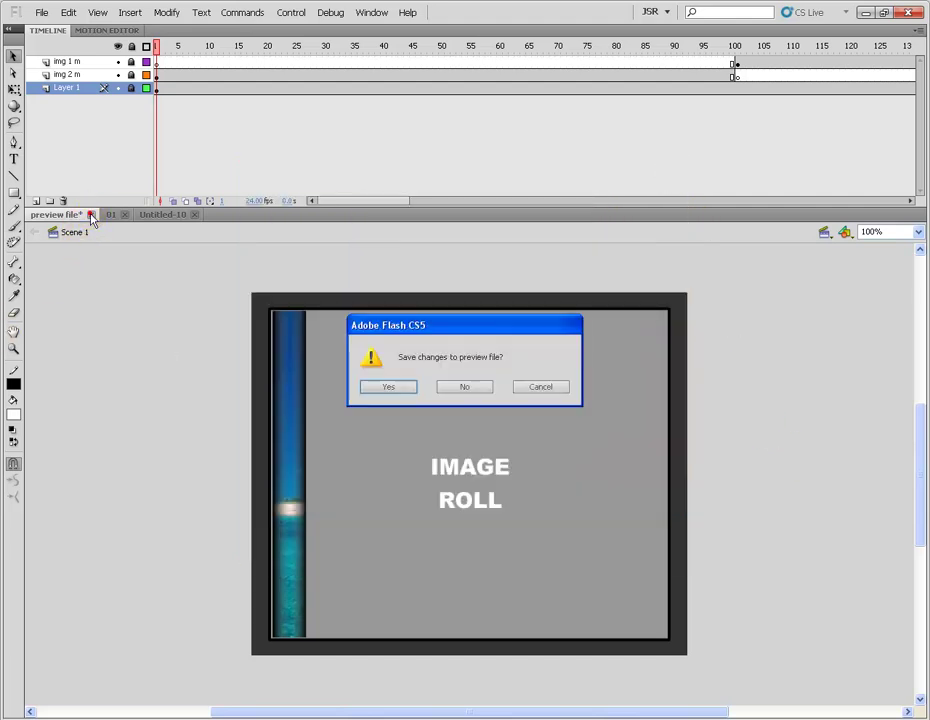
left_click(463, 387)
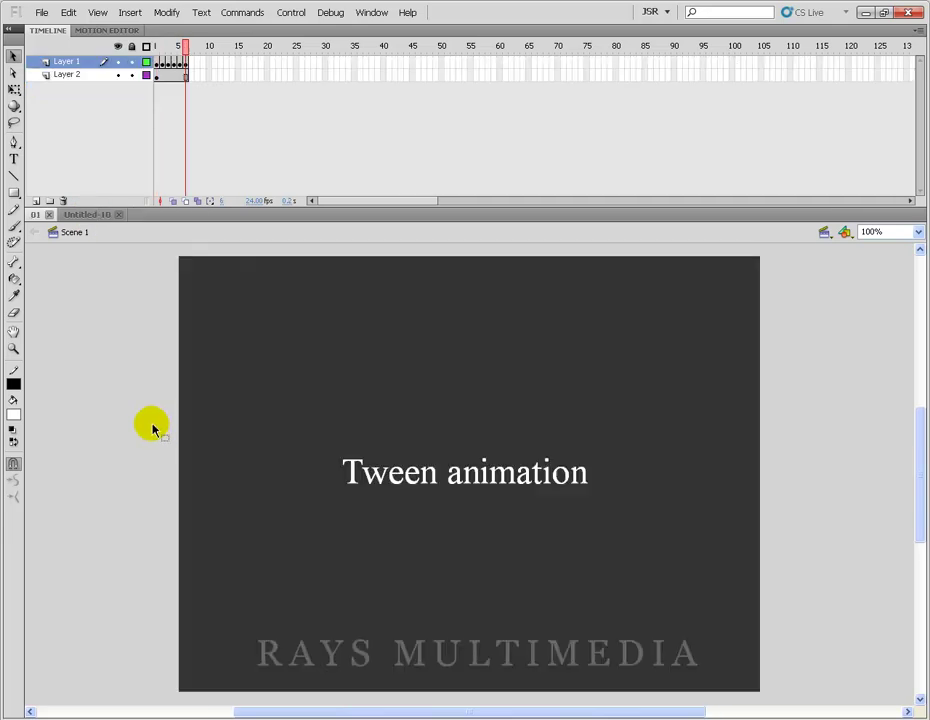
Review the topic titles in document 01 frame by frame from frame 1 to 6 and close the document.
left_click(157, 62)
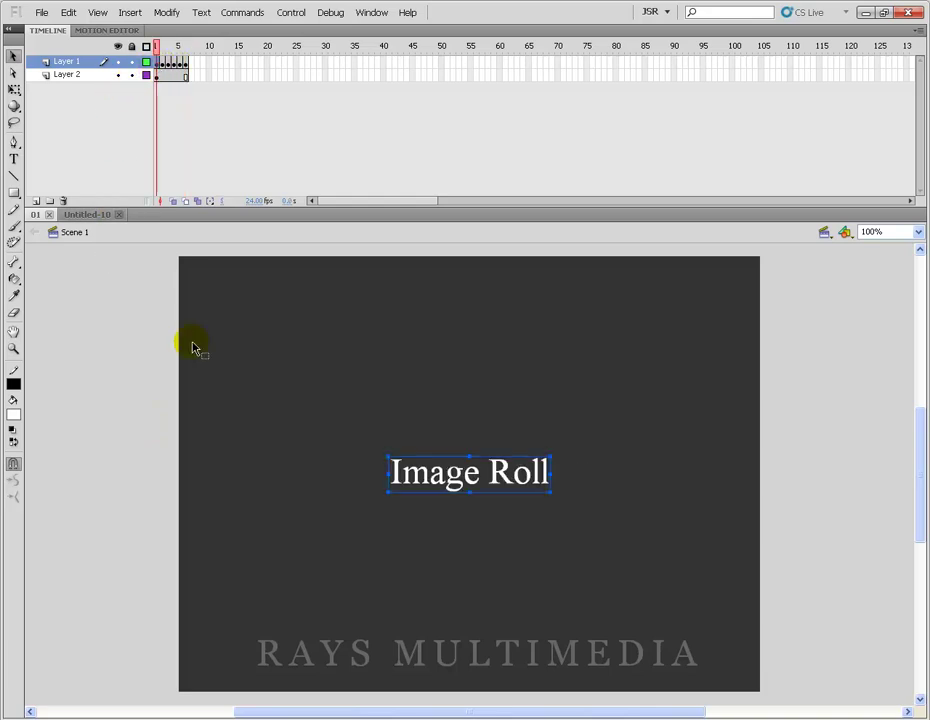
key("period")
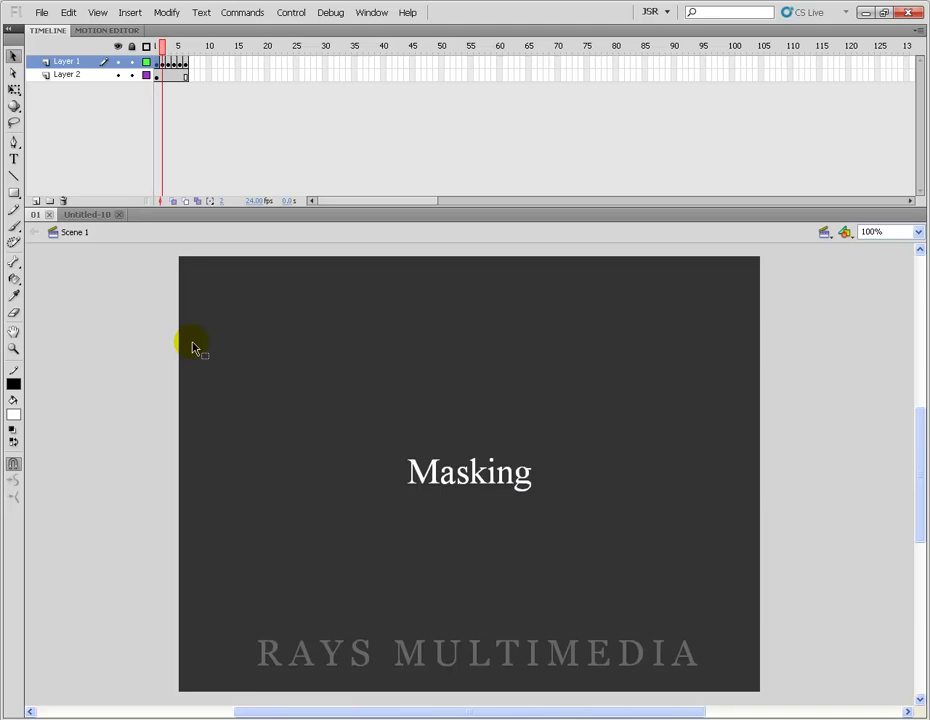
key("period")
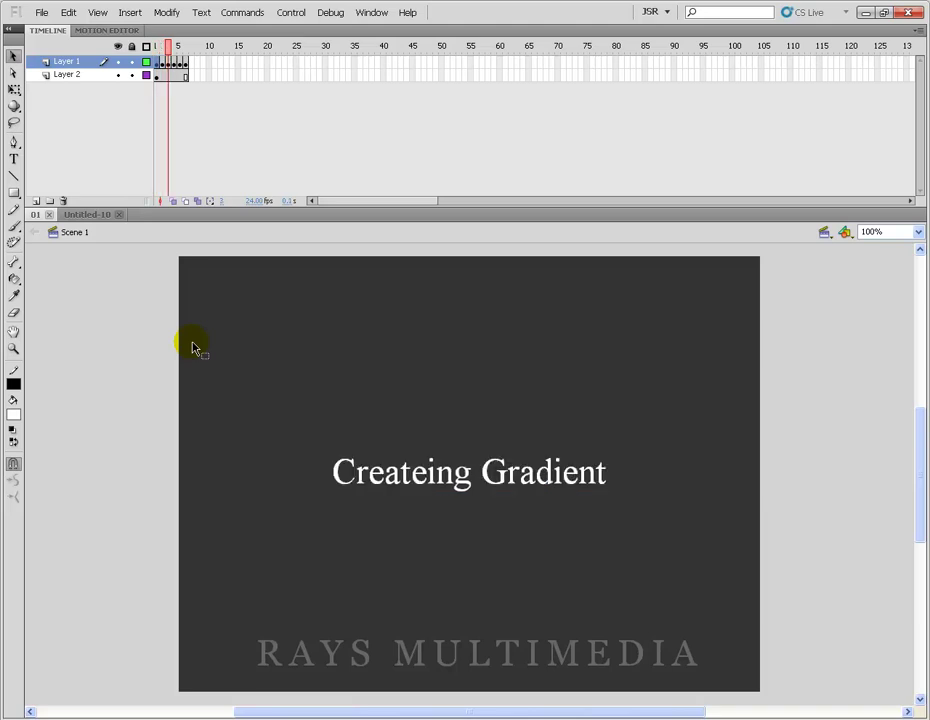
key("period")
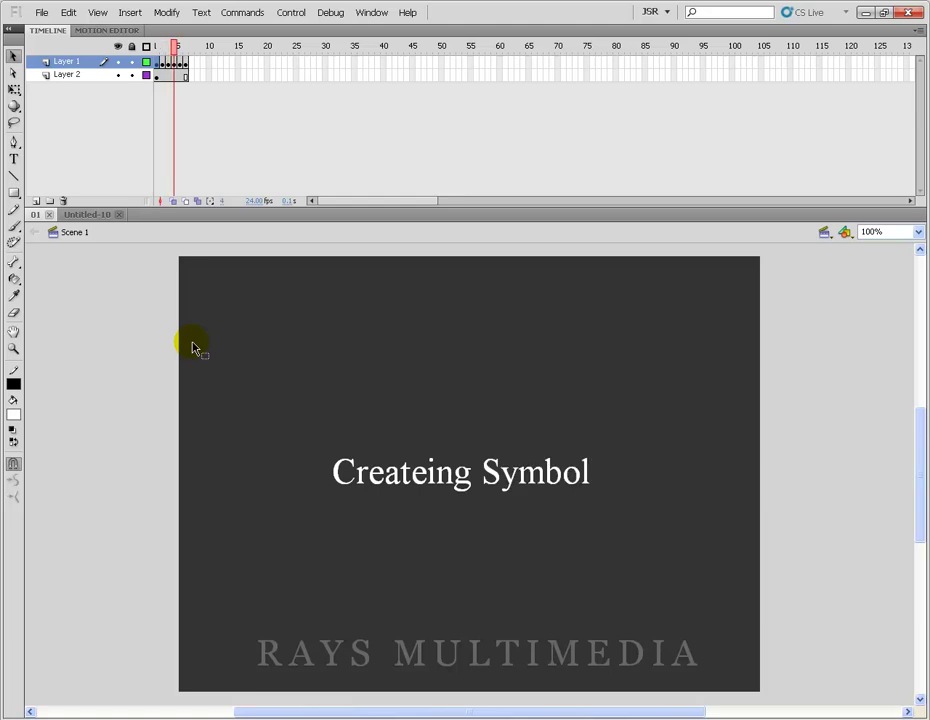
key("period")
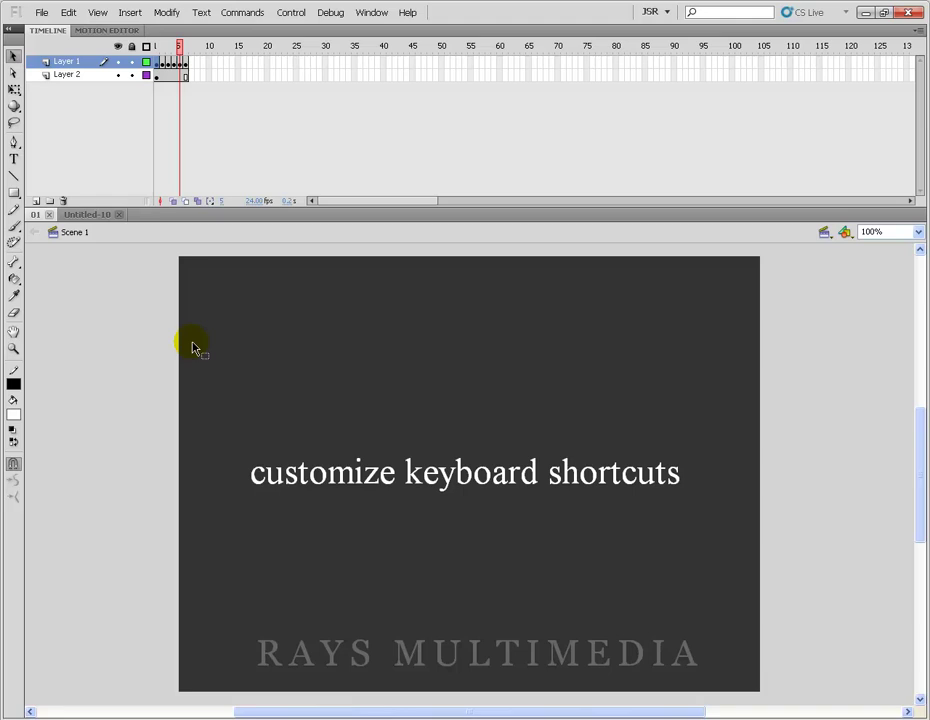
key("period")
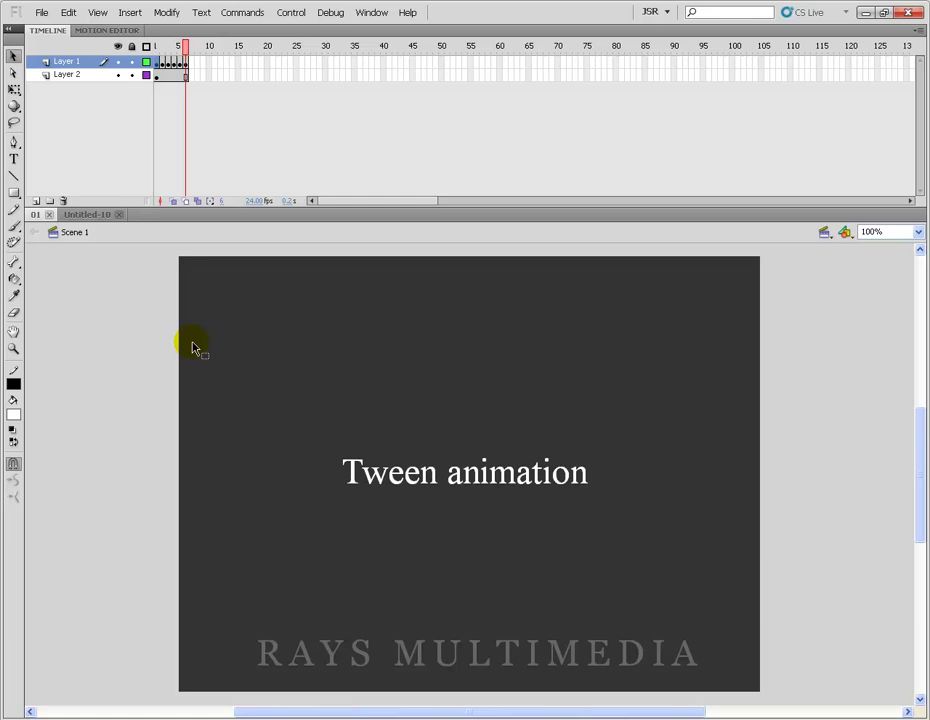
key("ctrl+w")
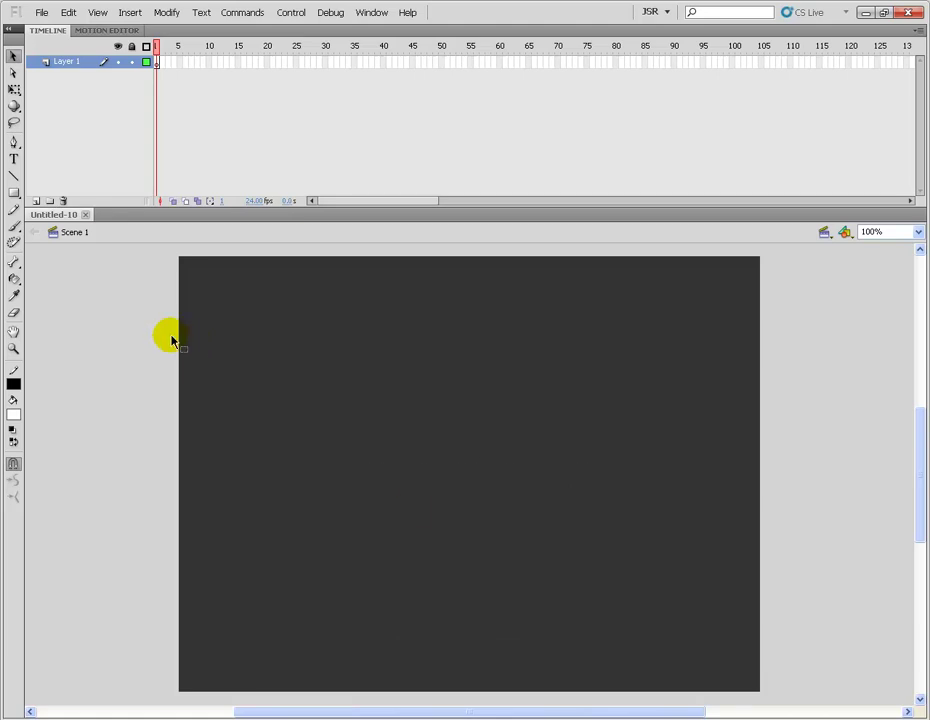
Set the untitled document's dimensions to 550 × 450 px and its frame rate to 25 fps.
left_click(406, 472)
key("ctrl+j")
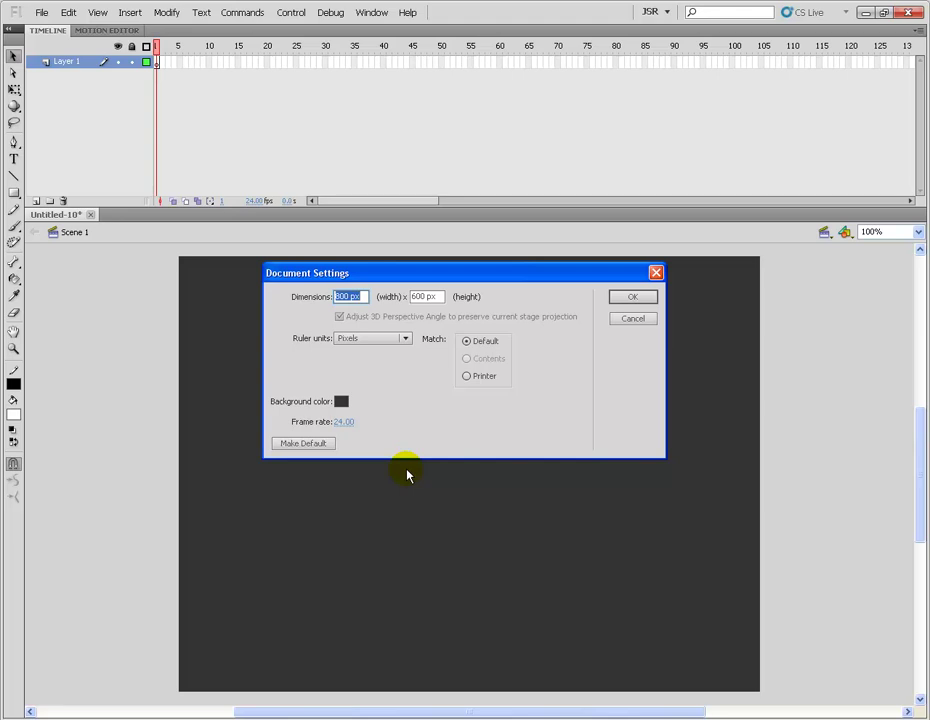
type("550")
key("Tab")
type("450")
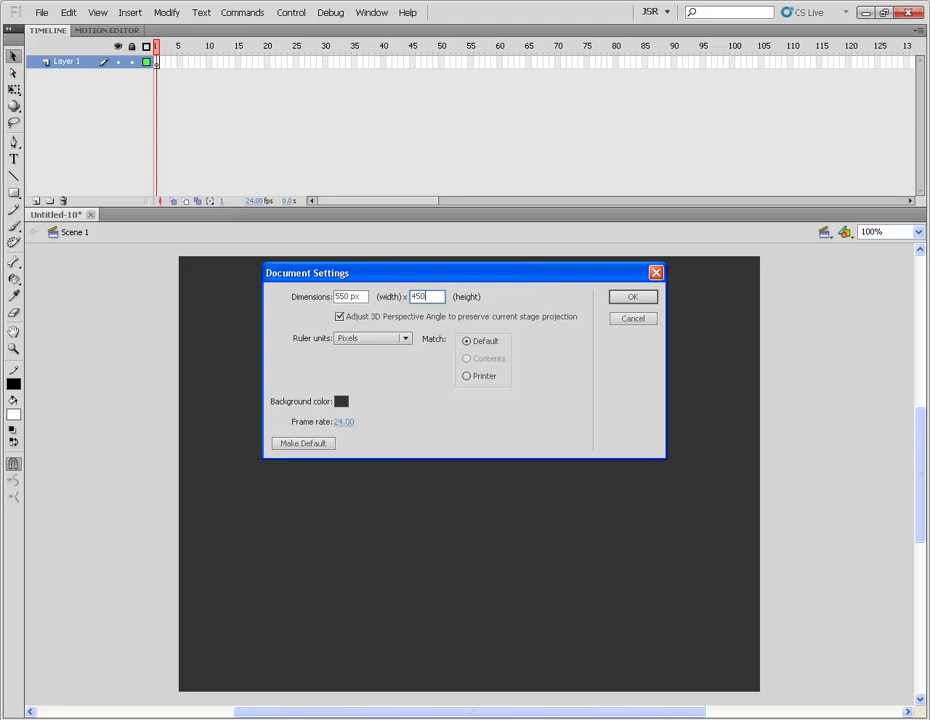
left_click(343, 421)
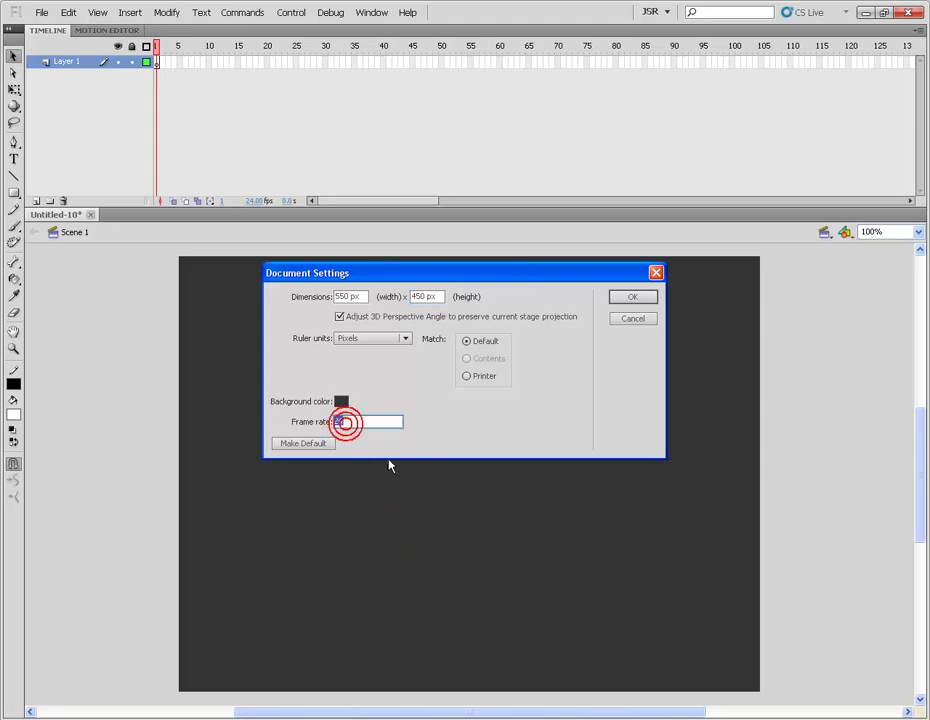
type("25")
key("Return")
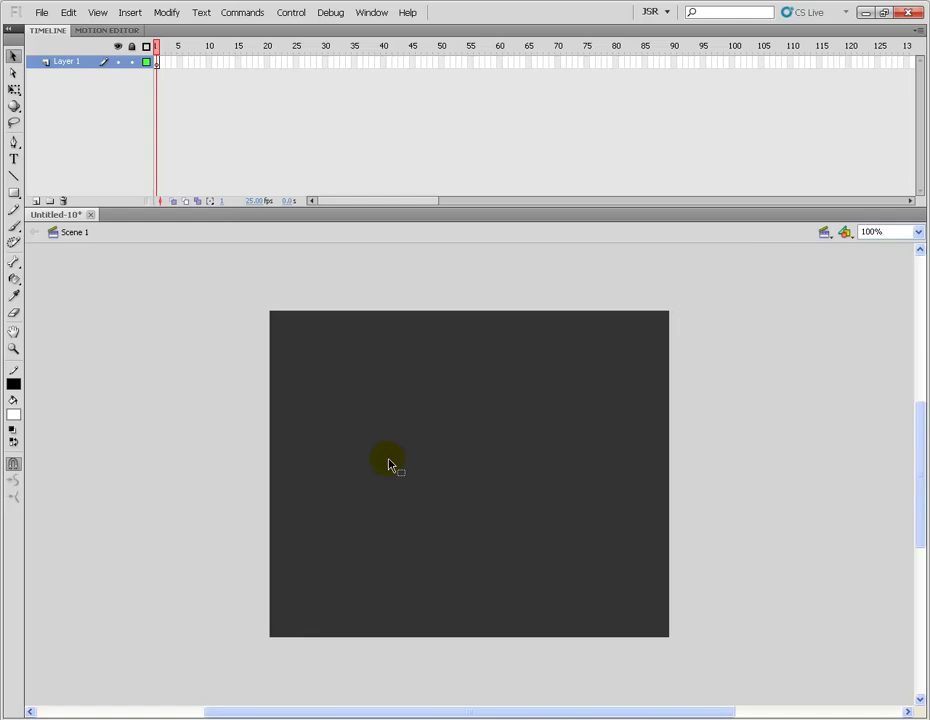
Import 01.jpg and 02.jpg from the image roll folder onto the stage and move the two pictures apart.
key("ctrl+2")
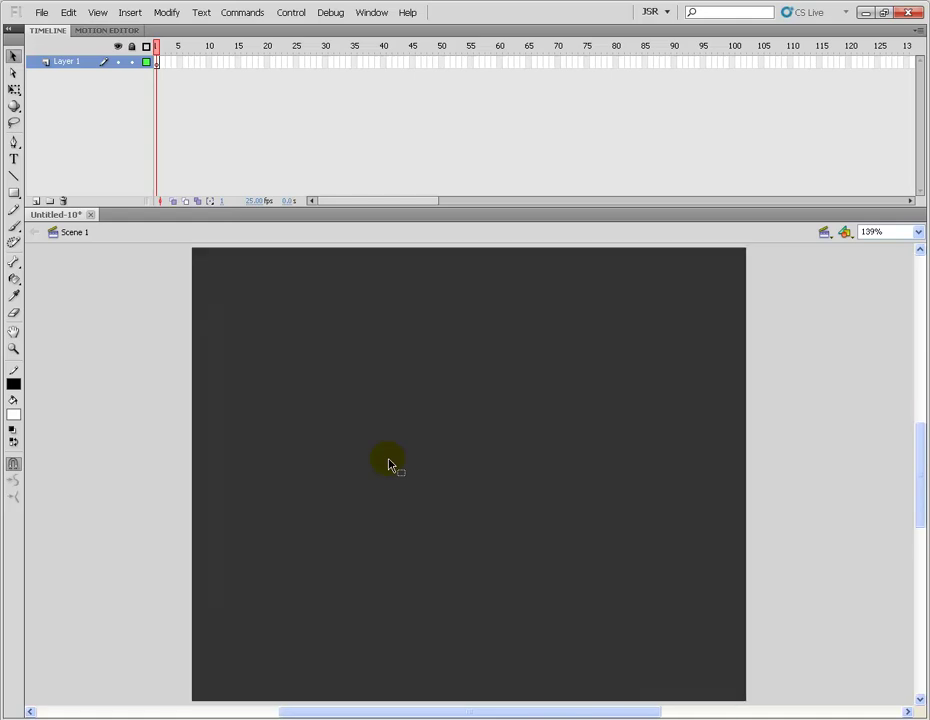
key("ctrl+1")
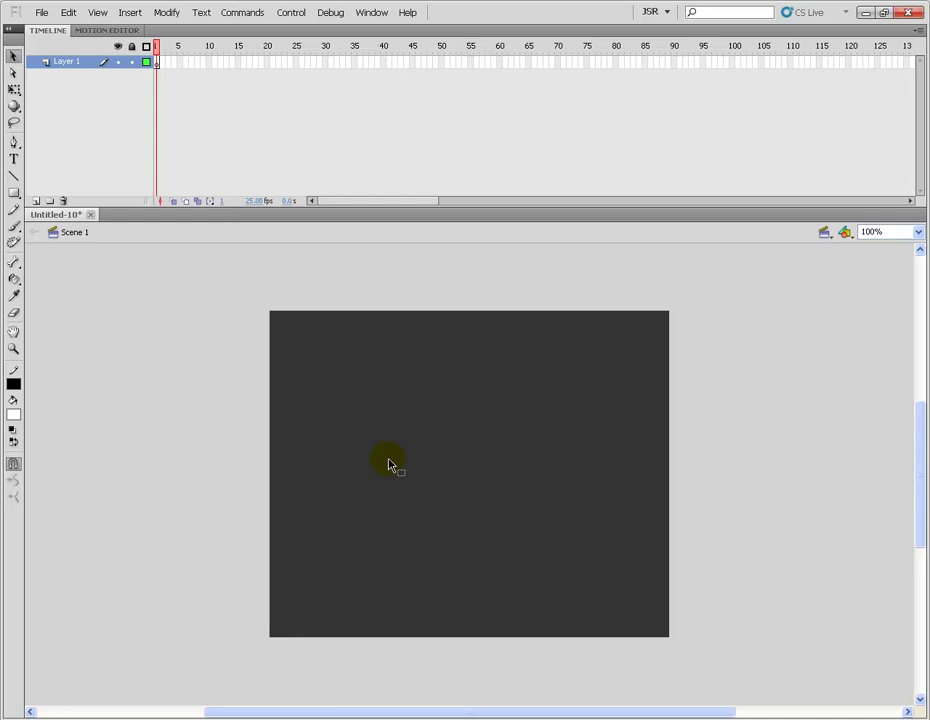
key("ctrl+r")
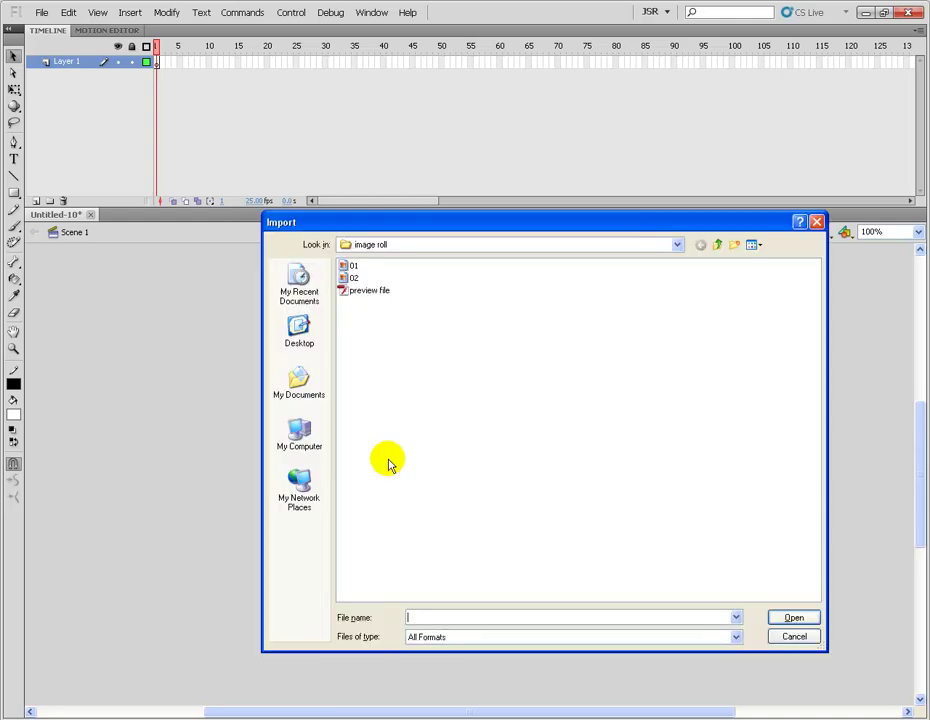
left_click(353, 266)
left_click(358, 278, "shift")
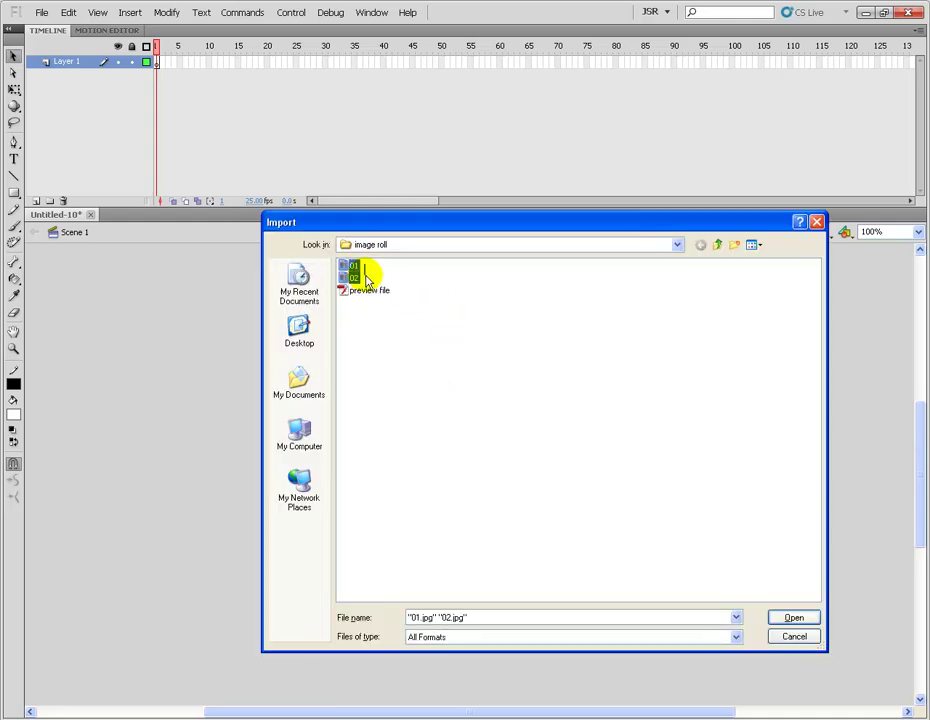
left_click(806, 617)
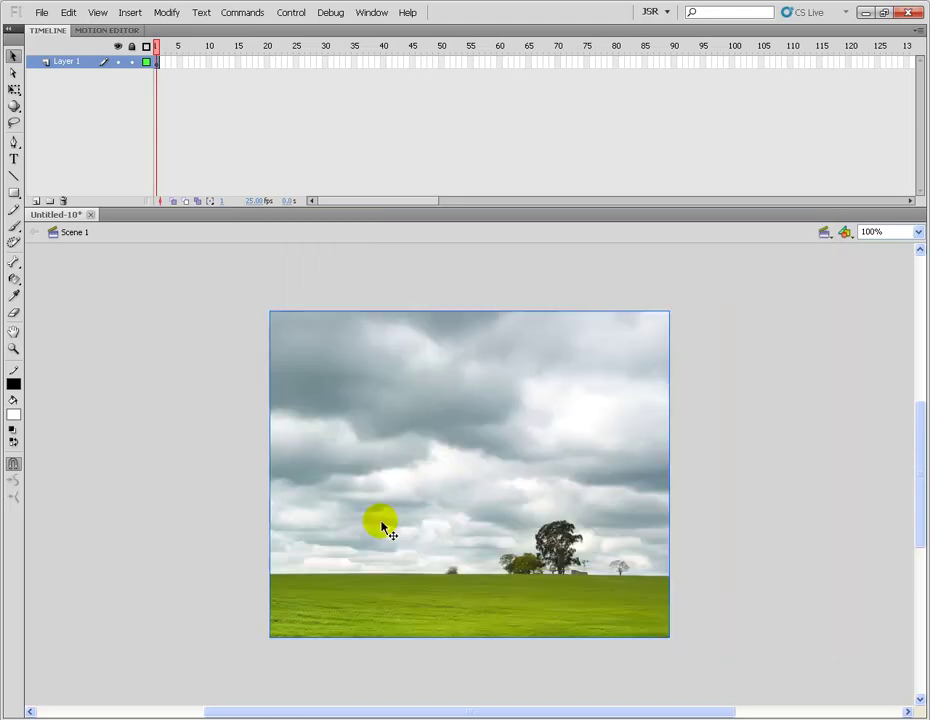
left_click_drag(375, 455, 588, 496)
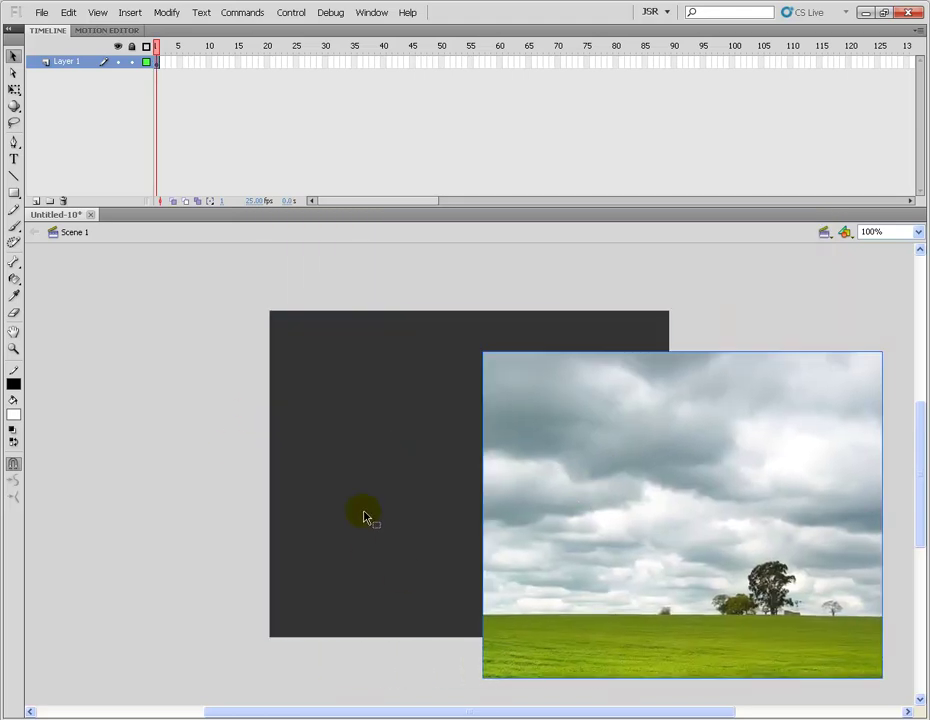
left_click_drag(595, 441, 359, 486)
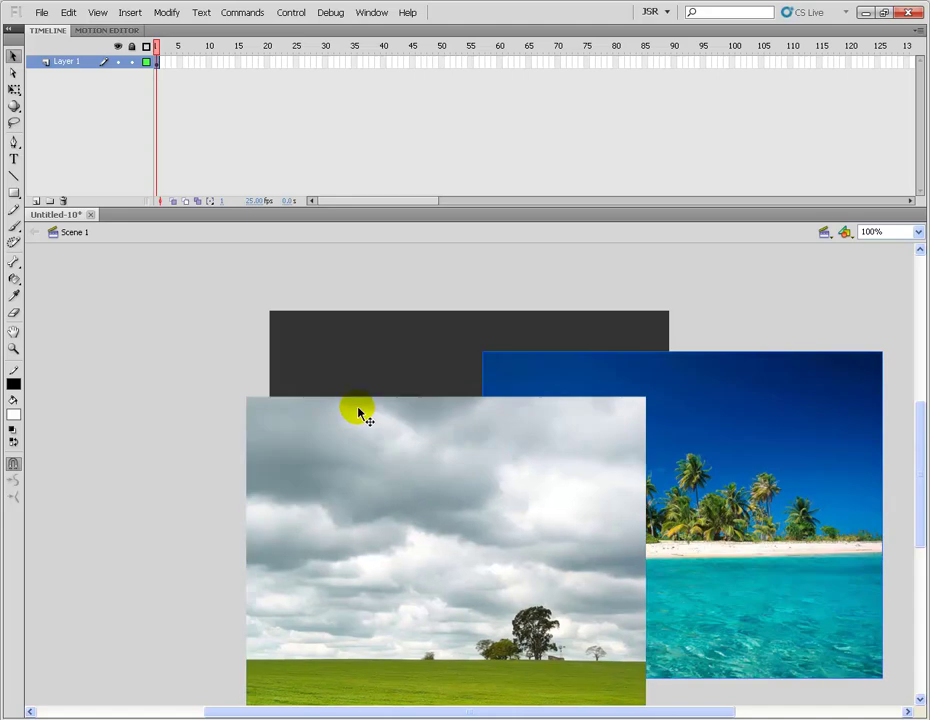
Try 650 × 550 px as the document dimensions and reset them to 550 × 450 px.
key("ctrl+j")
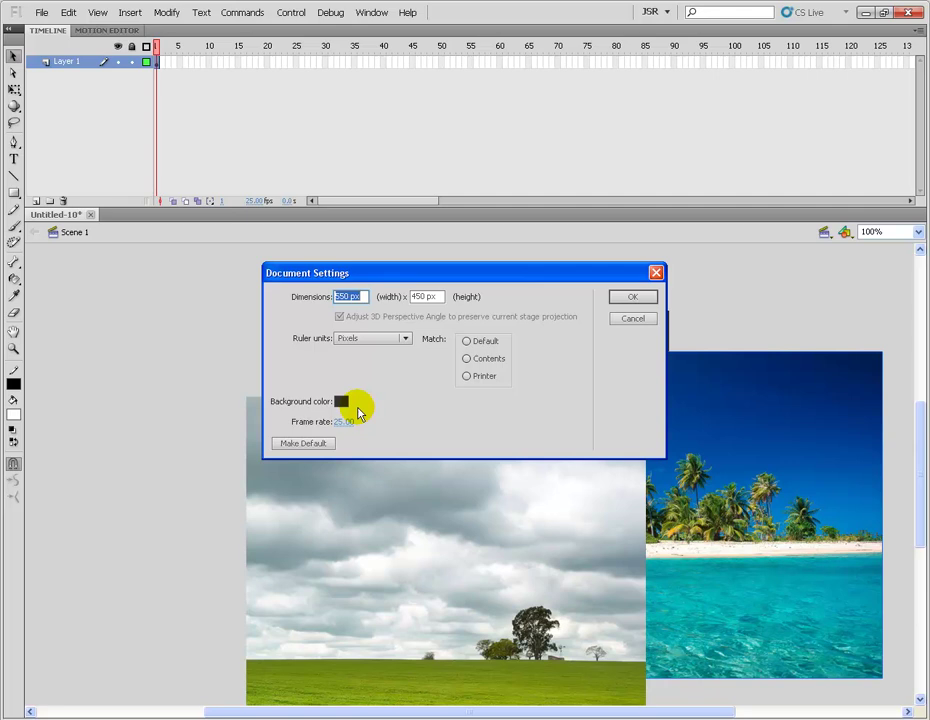
type("650")
key("Tab")
type("550")
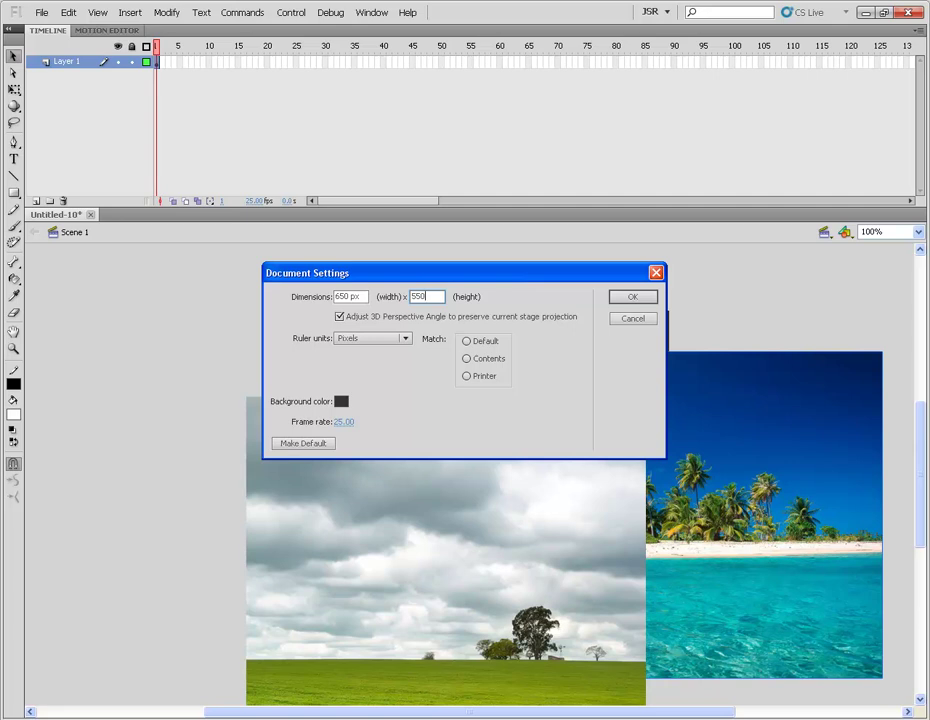
key("shift+Tab")
type("550")
key("Tab")
type("450")
key("Return")
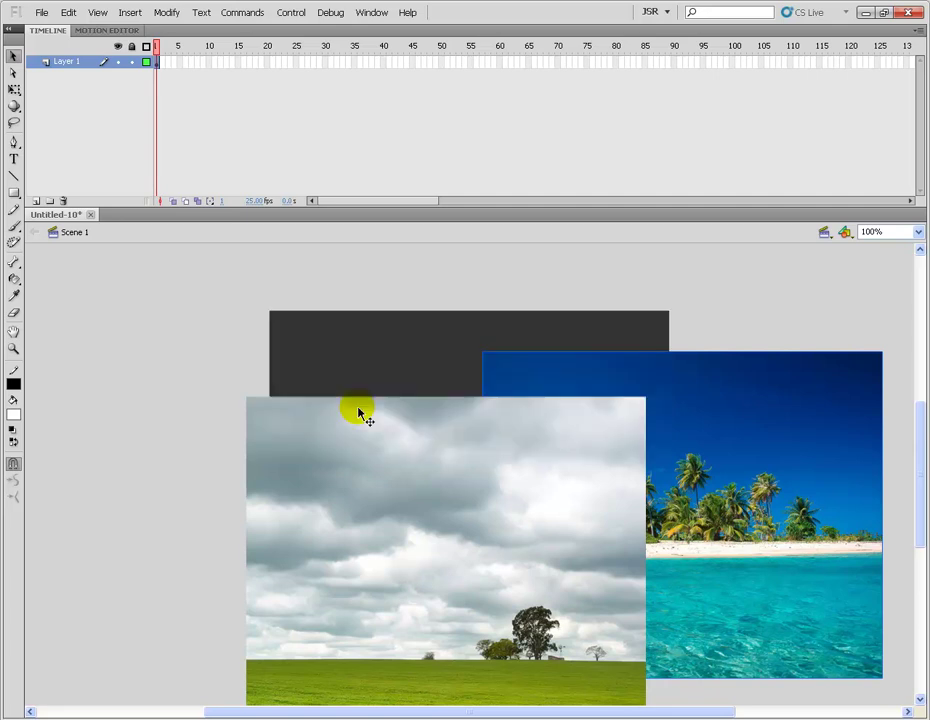
Delete the cloudy field picture and the tropical island picture from the stage.
left_click_drag(363, 415, 392, 491)
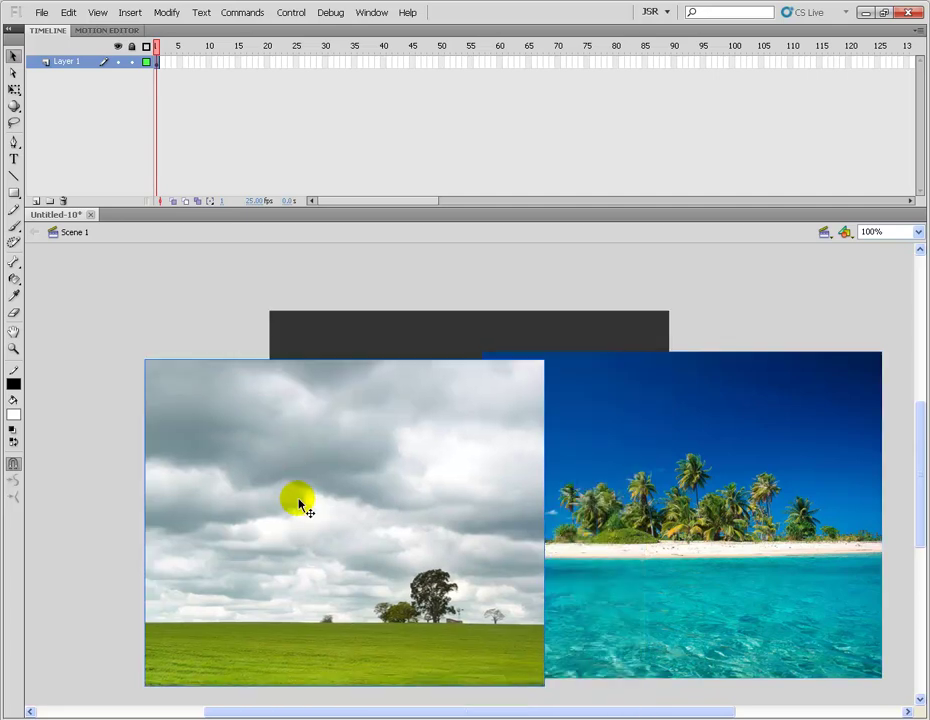
key("Delete")
left_click(590, 533)
key("Delete")
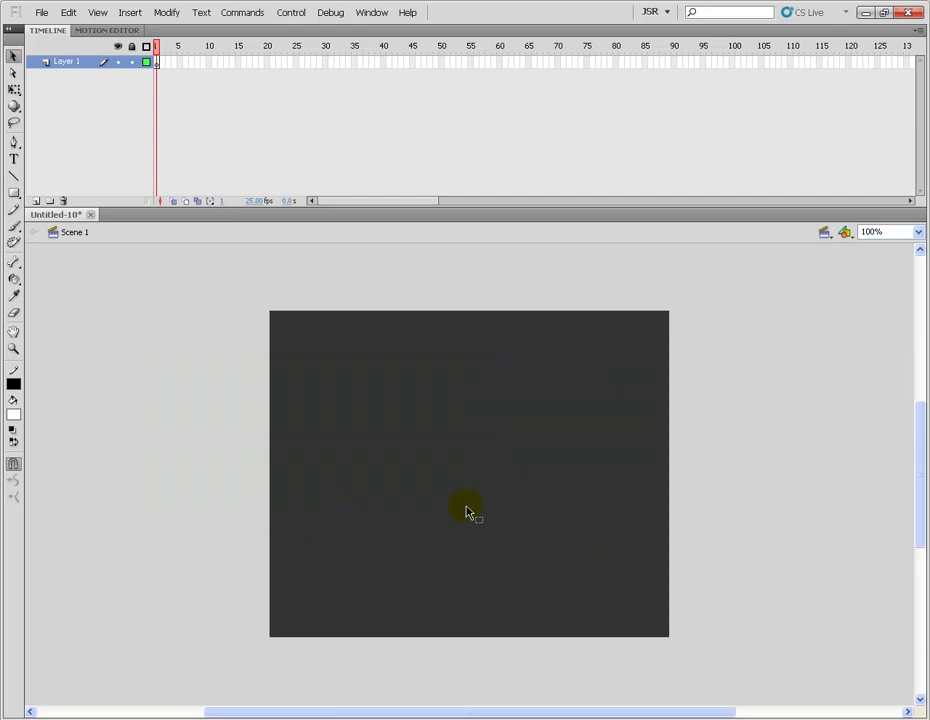
Check the imported bitmaps in the document library, repositioning the library and closing it again.
key("ctrl+l")
key("ctrl+l")
key("ctrl+l")
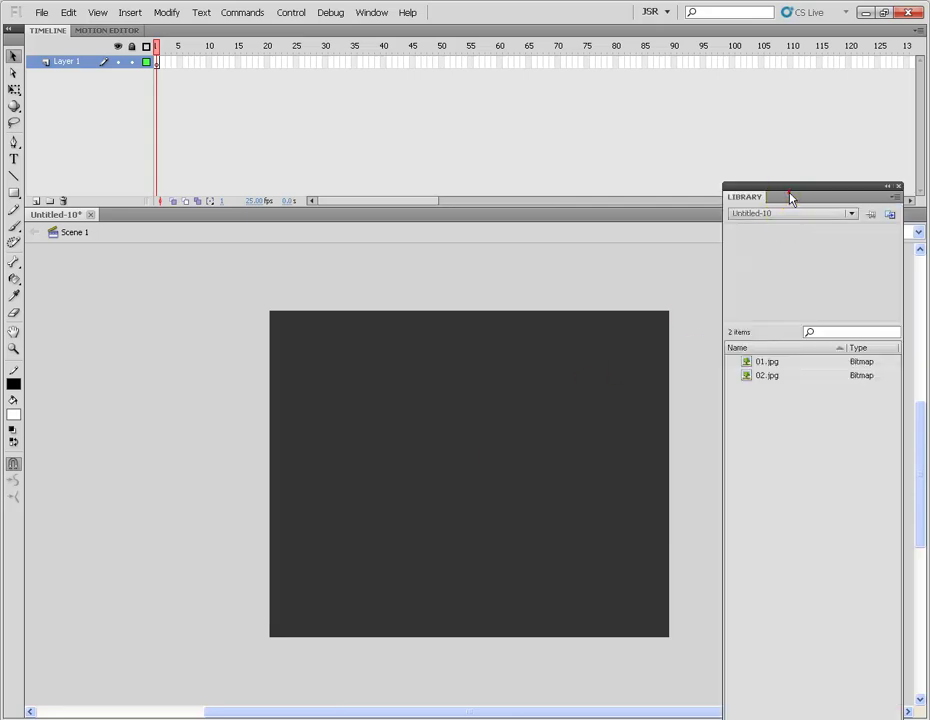
left_click_drag(791, 195, 717, 127)
key("ctrl+l")
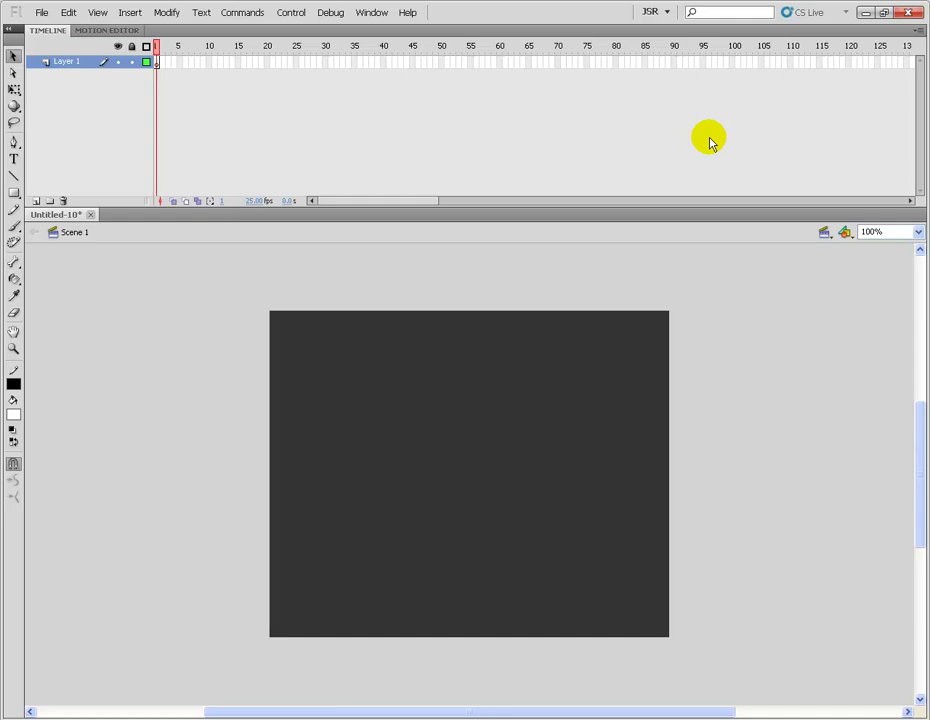
key("ctrl+l")
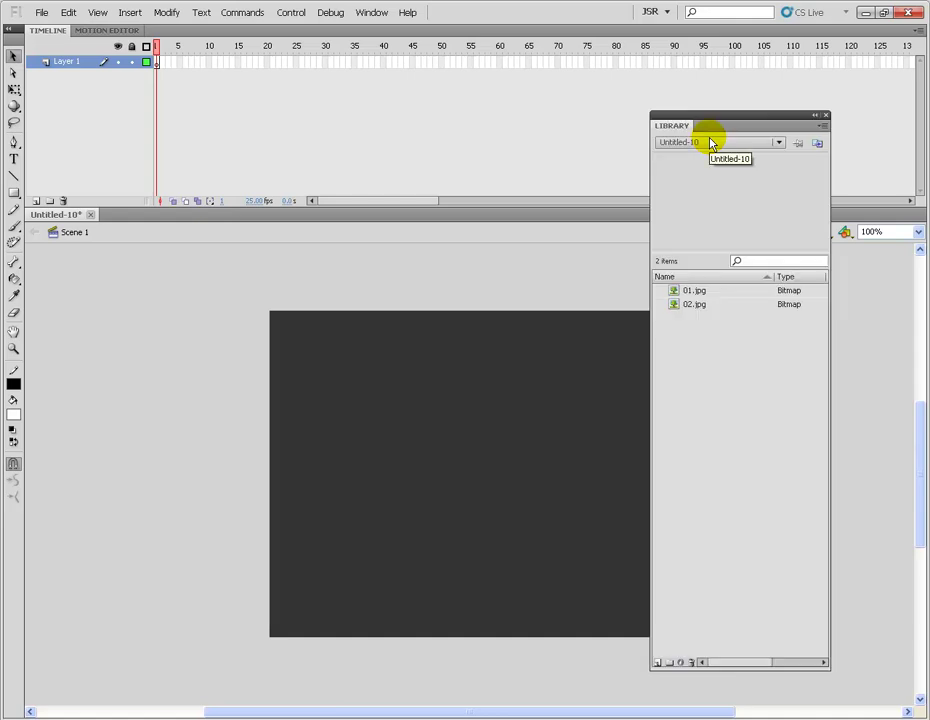
left_click(826, 116)
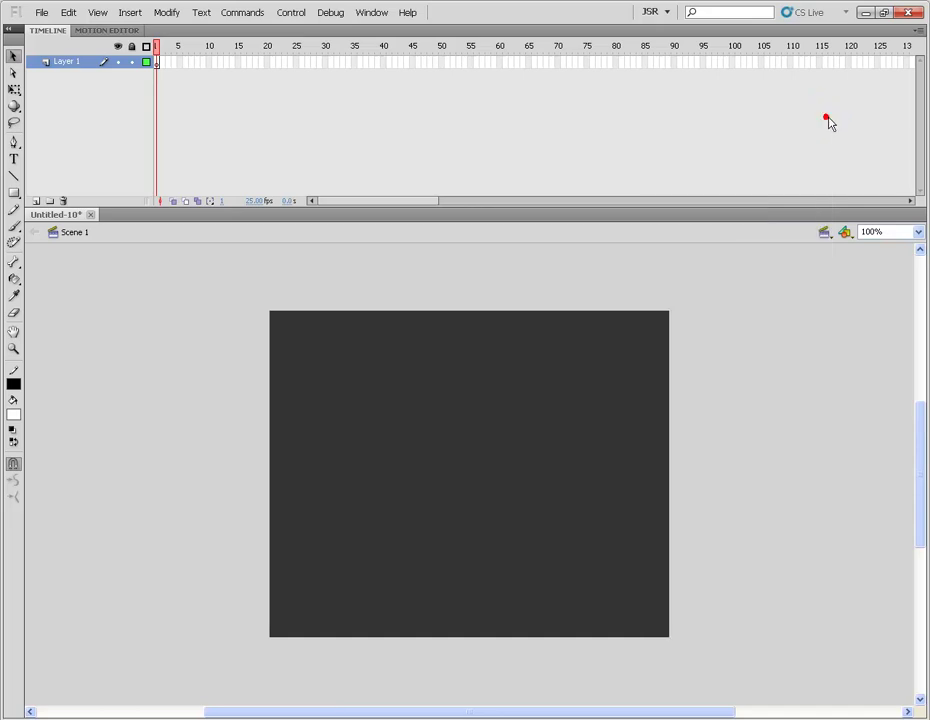
Add three new layers above Layer 1 and delete them again.
left_click(36, 201)
left_click(36, 201)
left_click(36, 201)
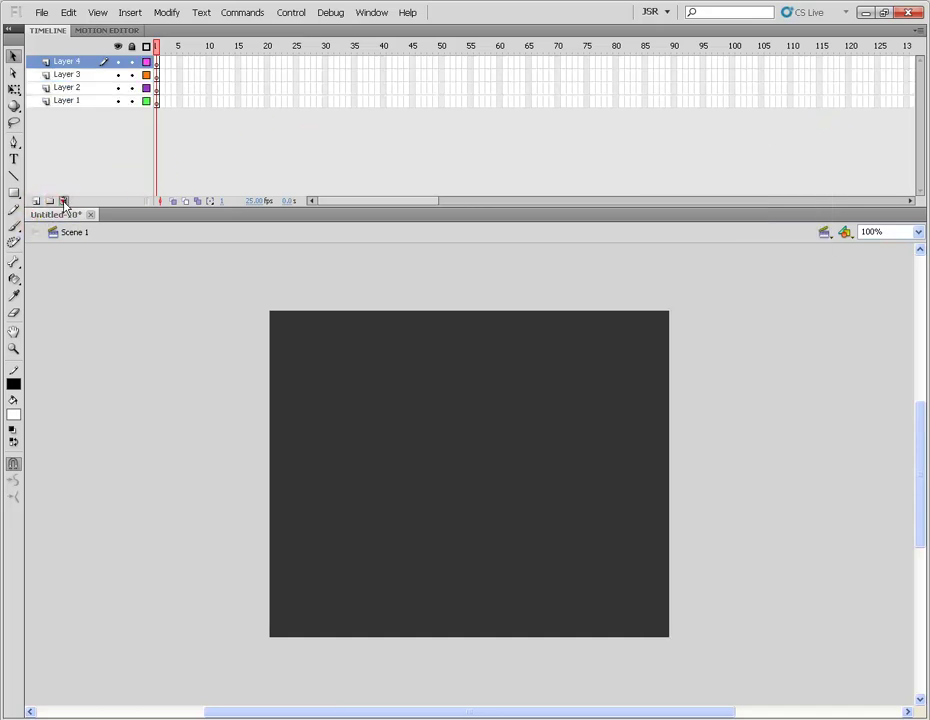
left_click(63, 201)
left_click(63, 201)
left_click(63, 201)
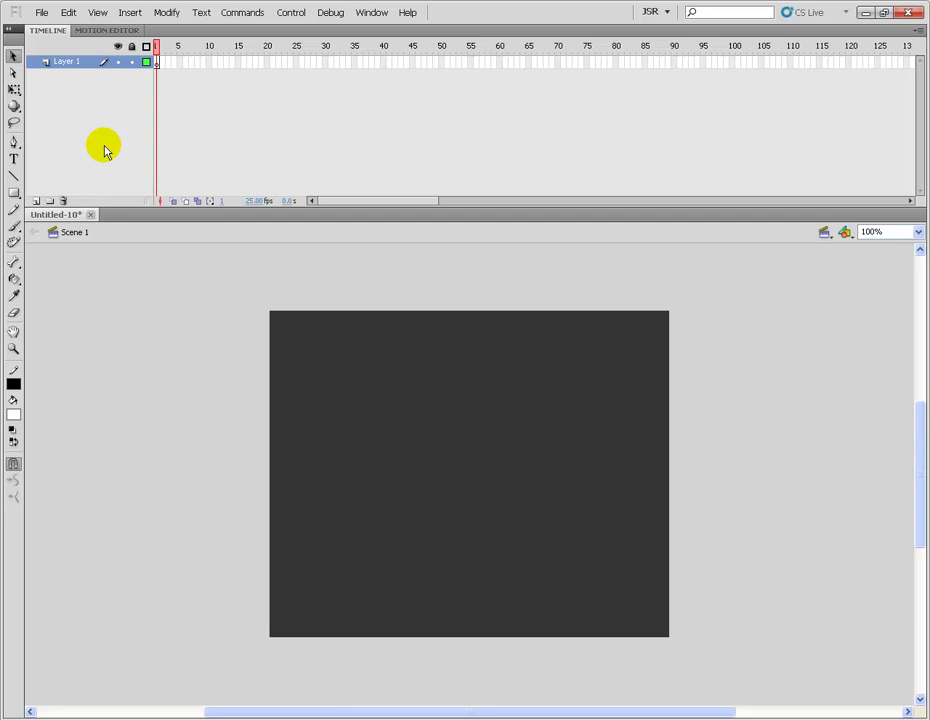
Check the keyboard shortcut assigned to inserting a timeline layer in the Adobe Standard copy set.
left_click(68, 12)
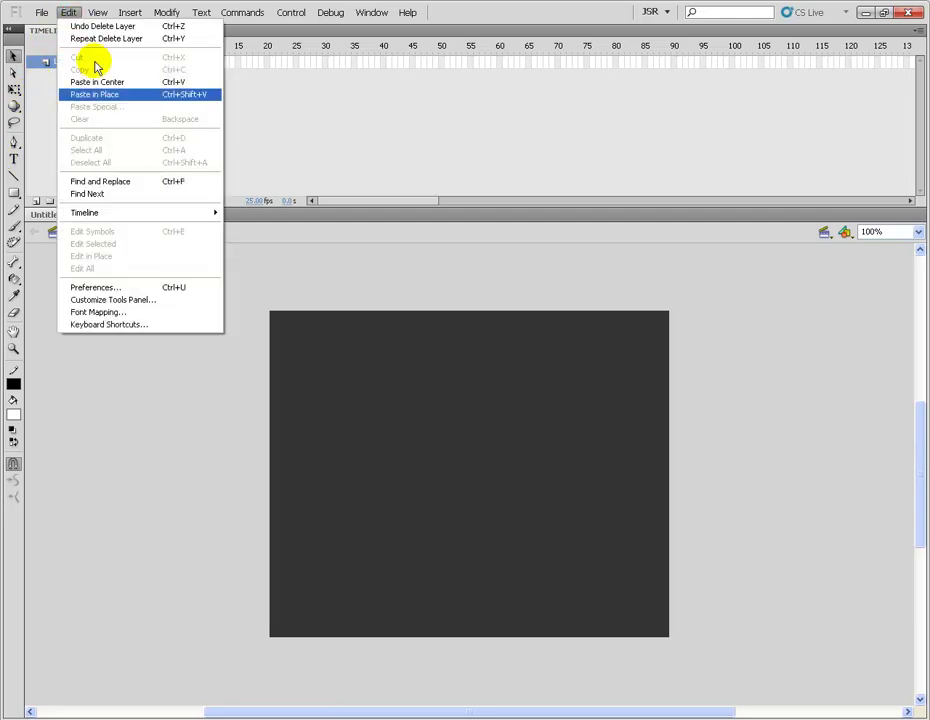
left_click(152, 325)
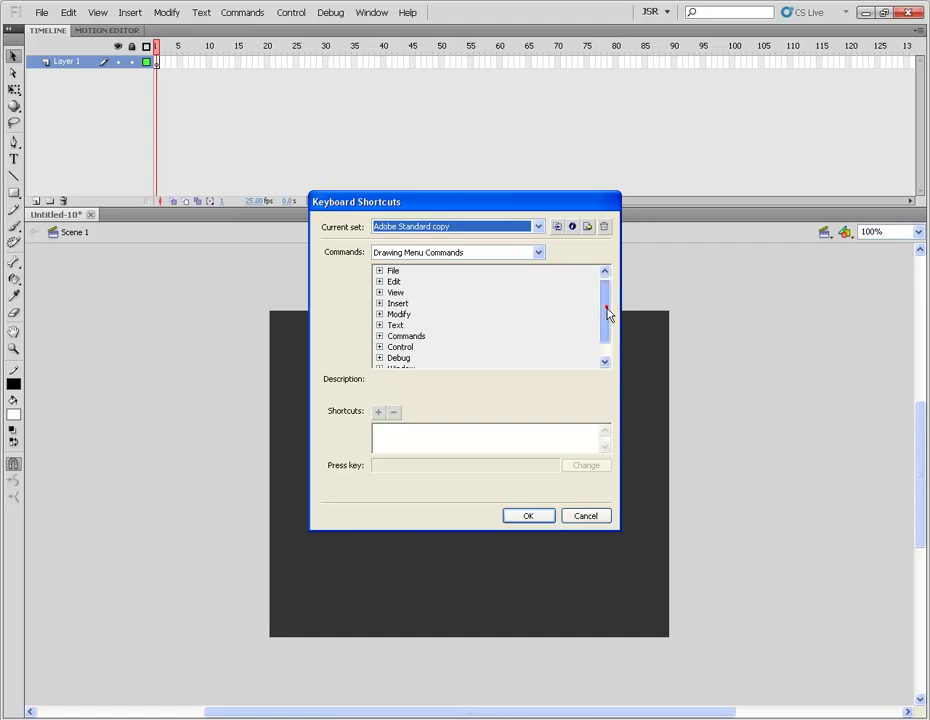
left_click_drag(607, 314, 608, 328)
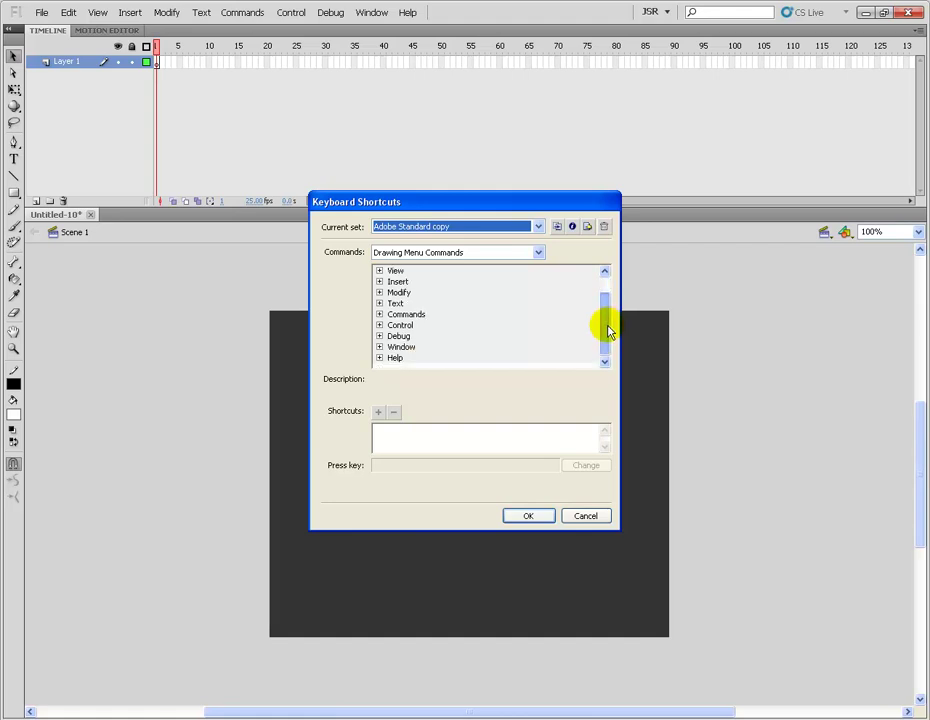
left_click(380, 282)
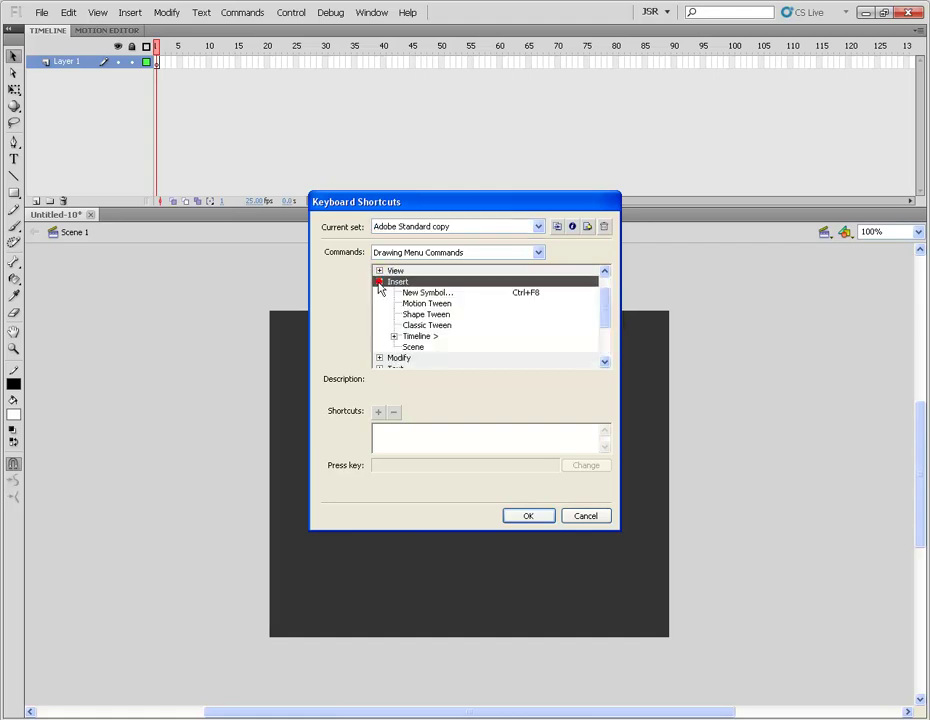
left_click(393, 337)
left_click(425, 326)
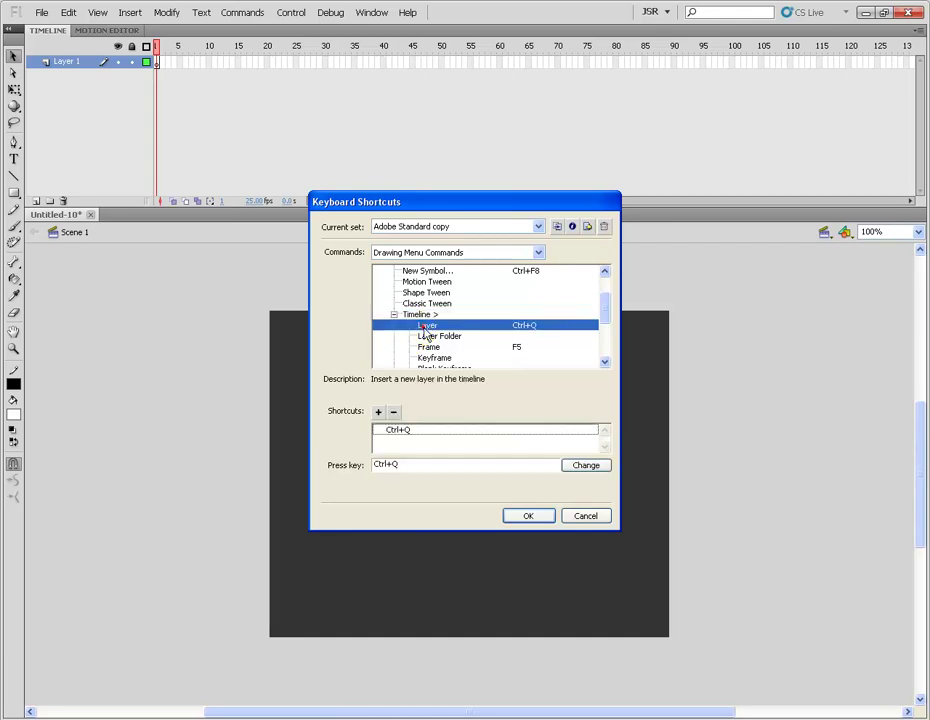
left_click(411, 467)
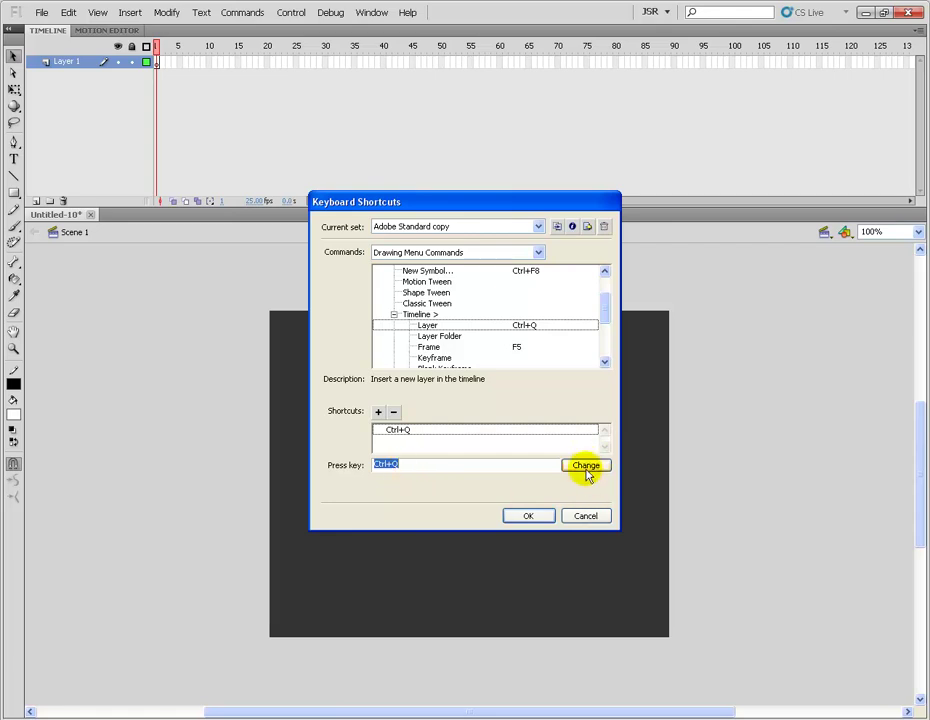
left_click(545, 517)
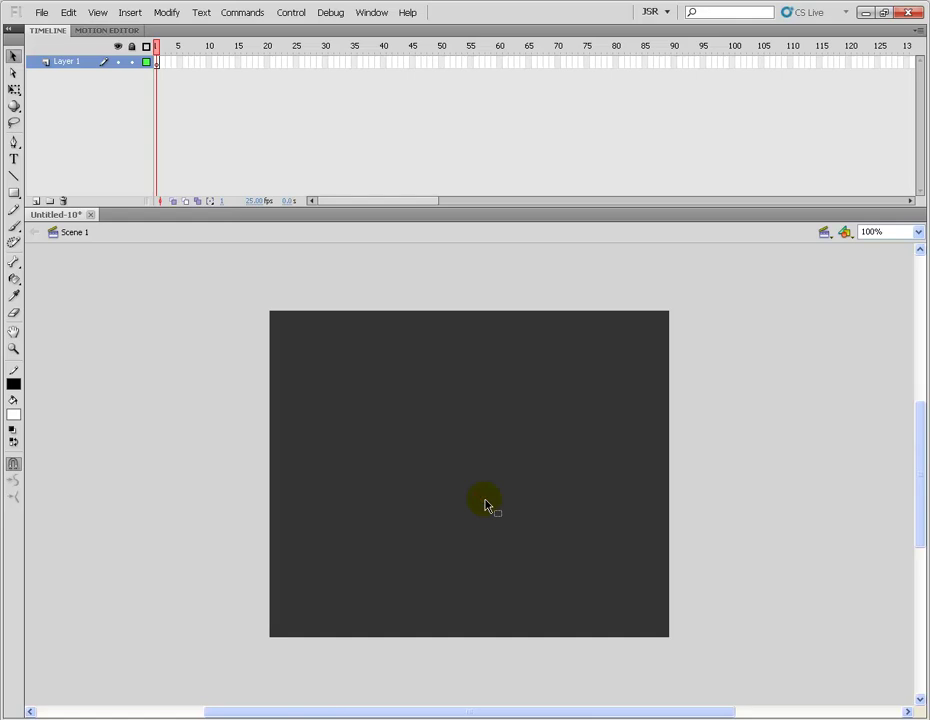
Add five new layers above Layer 1.
key("ctrl+shift+l")
key("ctrl+shift+l")
key("ctrl+shift+l")
key("ctrl+shift+l")
key("ctrl+shift+l")
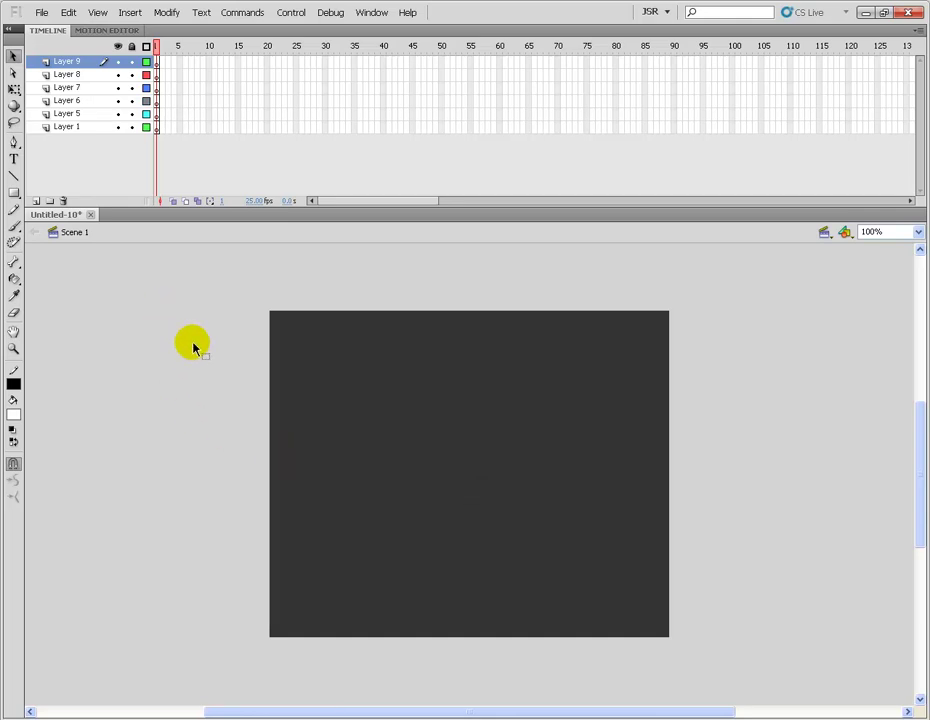
Close the current document without saving and create a new ActionScript 3.0 document.
key("ctrl+w")
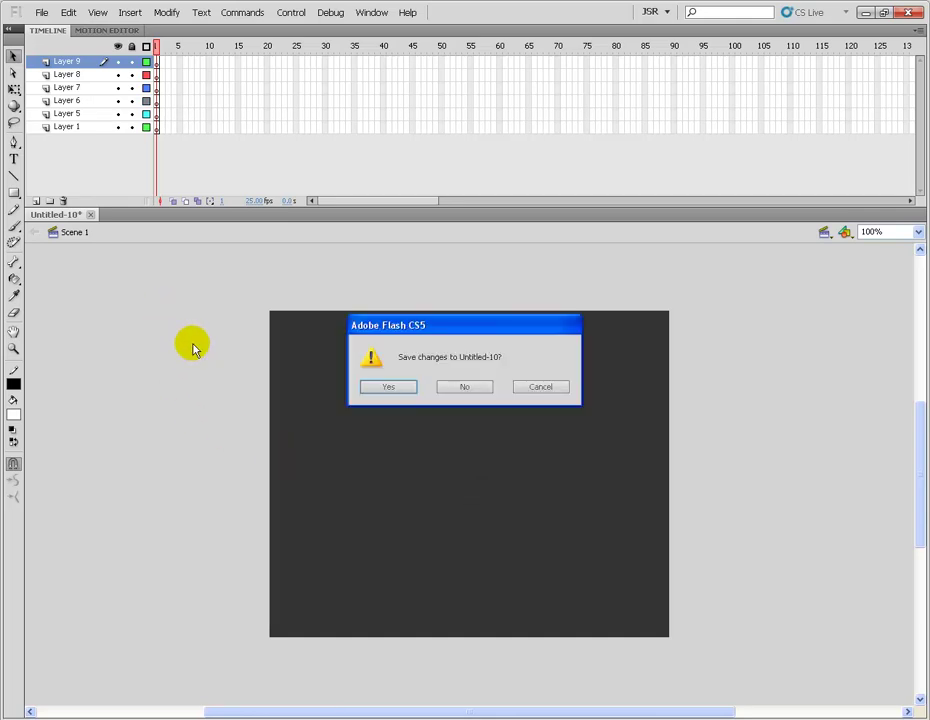
key("n")
key("ctrl+n")
key("Return")
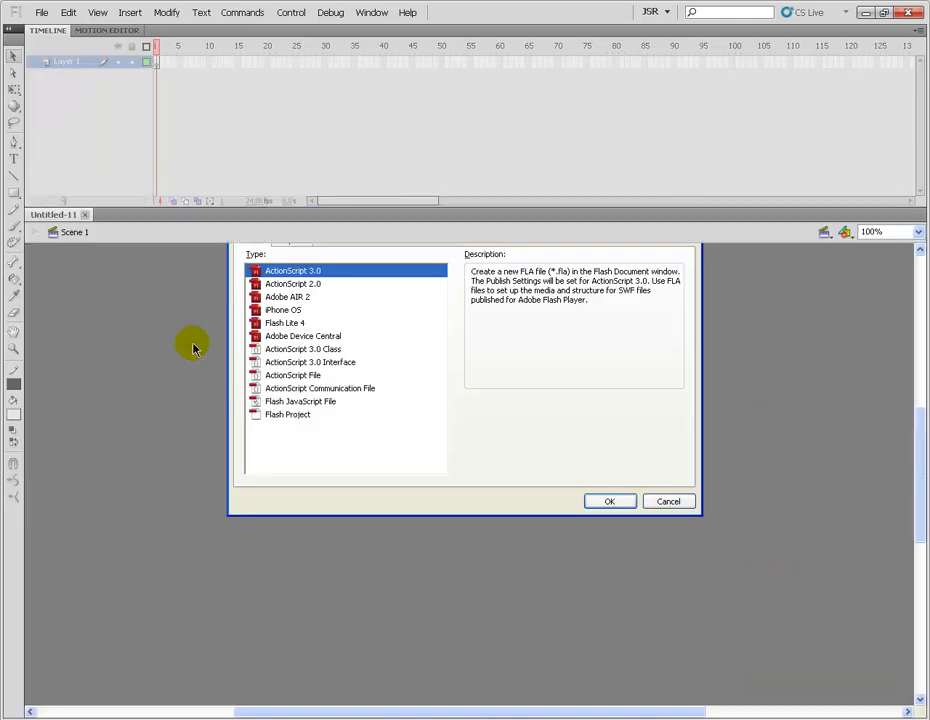
Set the new document's dimensions to 550 × 450 px.
key("ctrl+j")
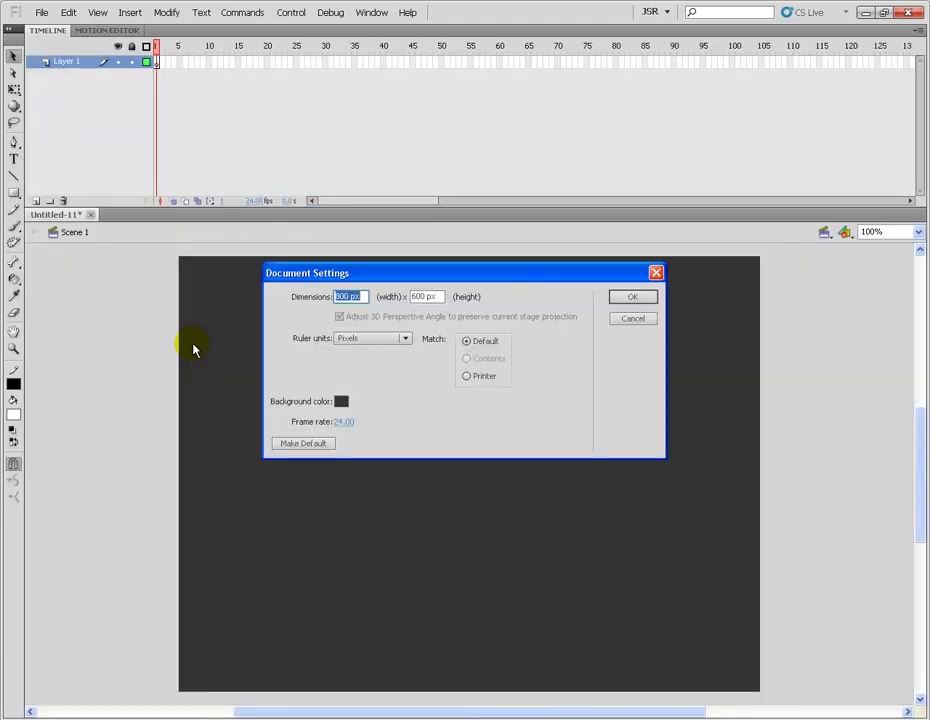
type("550")
key("Tab")
type("450")
key("Return")
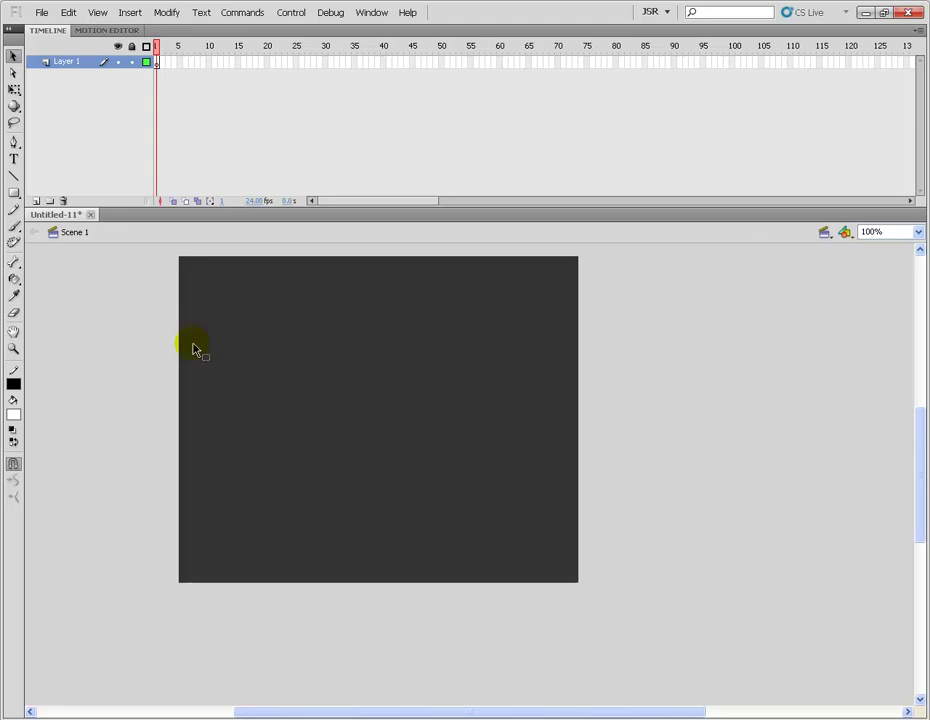
Draw a white rectangle with a black outline, about 165 × 148 px, in the stage's upper-left area and select its fill and outline.
left_click(14, 193)
left_click_drag(302, 373, 422, 480)
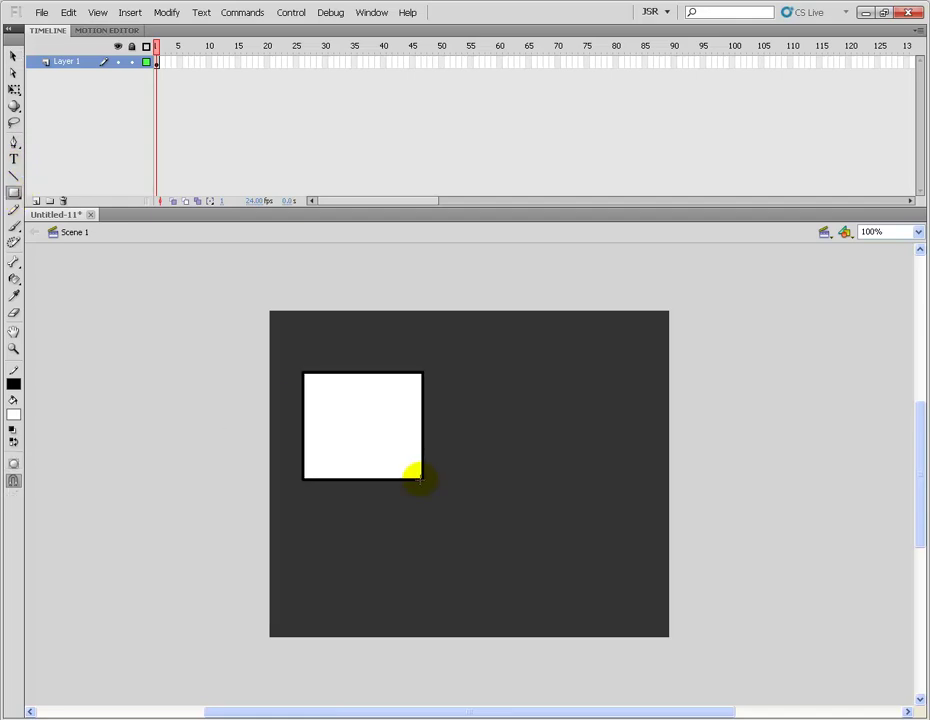
key("v")
double_click(370, 447)
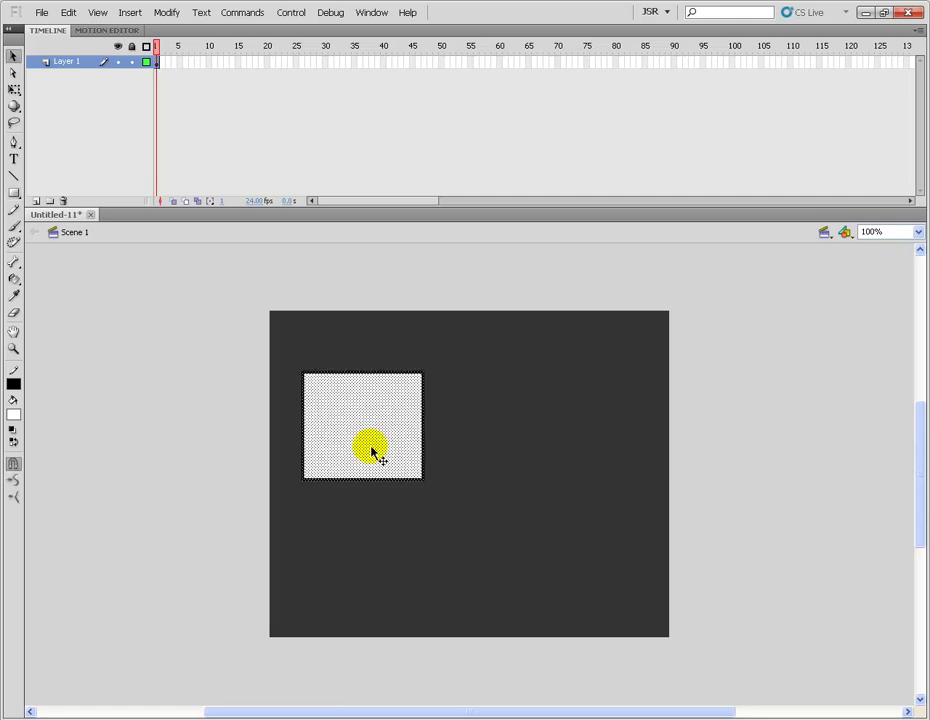
Set the selected rectangle's width to 550 and its height to 450 in its properties.
key("ctrl+F3")
left_click_drag(100, 41, 614, 96)
left_click(368, 17)
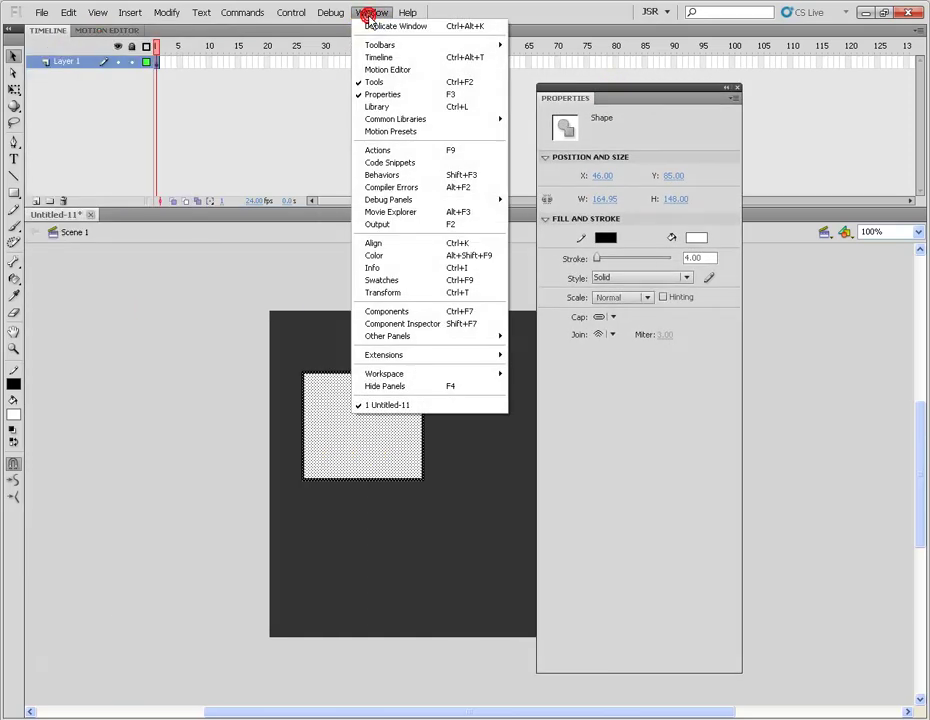
left_click(423, 96)
left_click(369, 12)
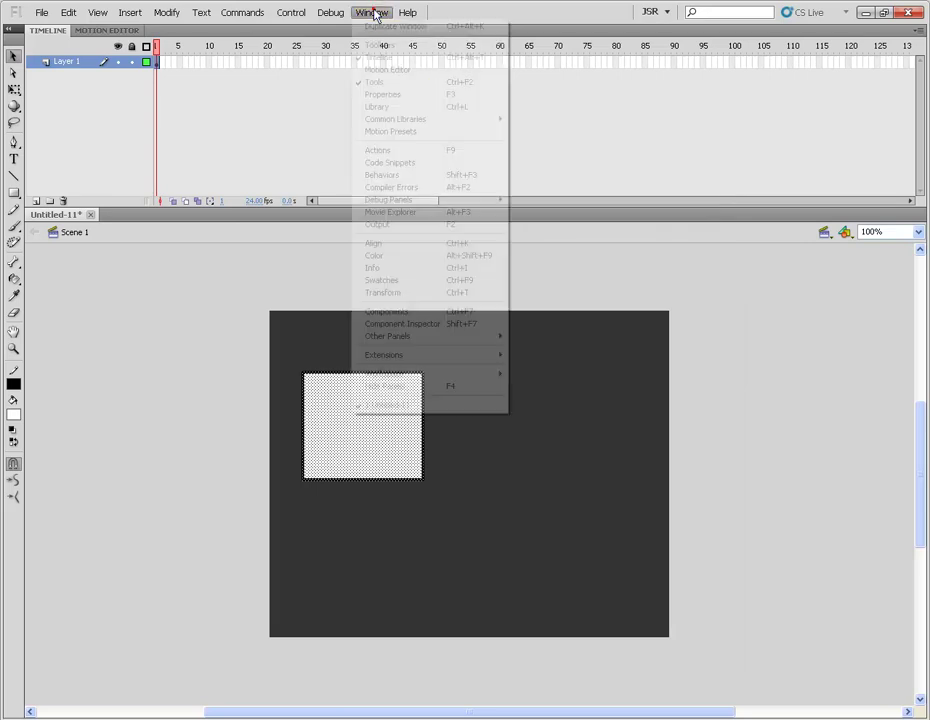
left_click(384, 94)
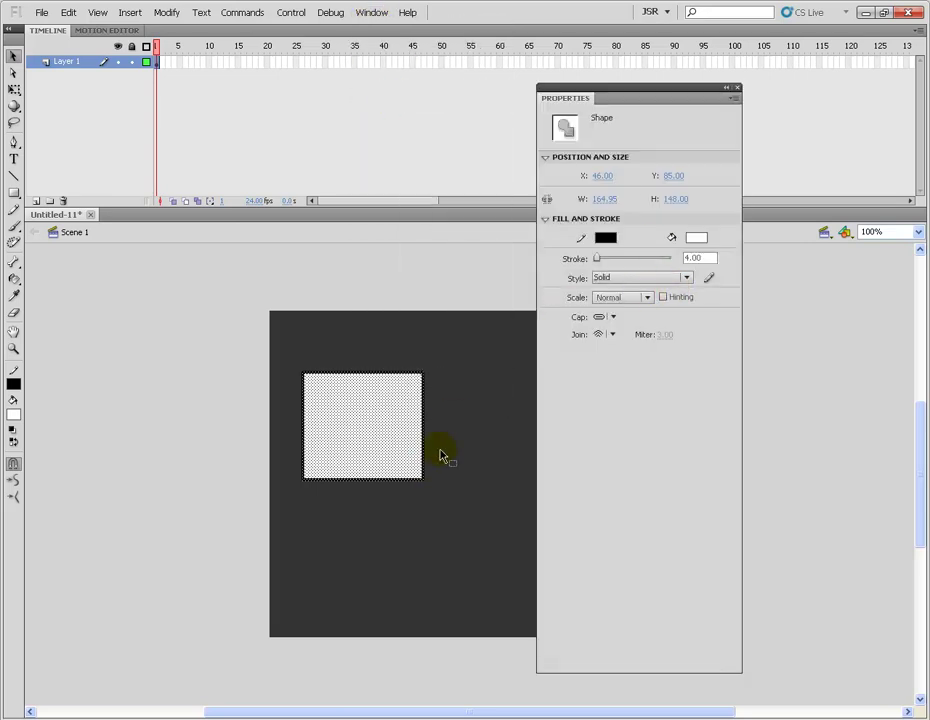
left_click(605, 200)
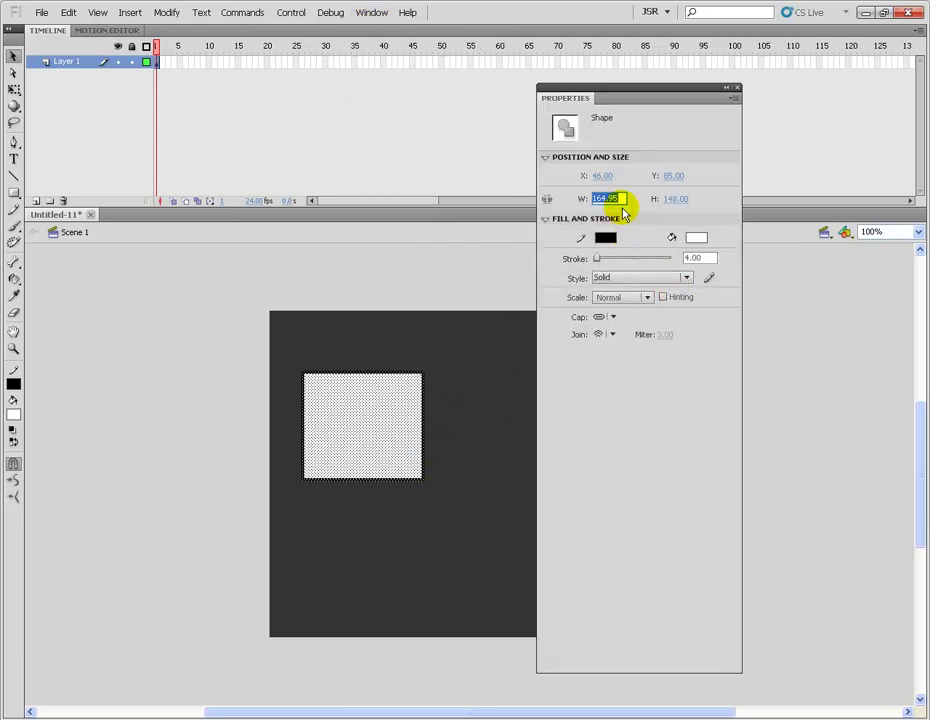
type("45")
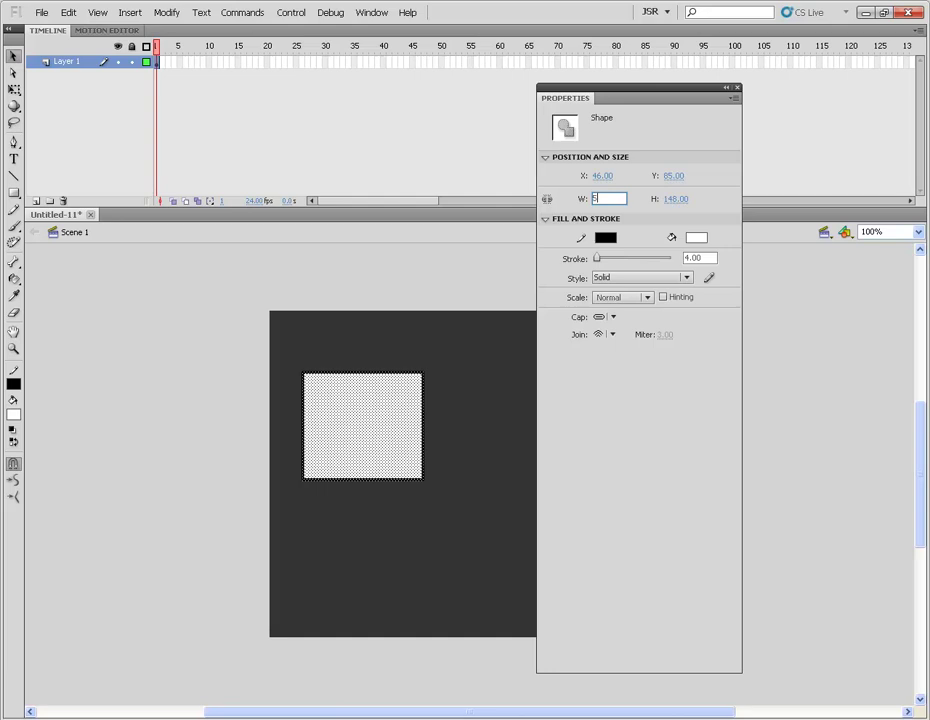
key("Tab")
type("450")
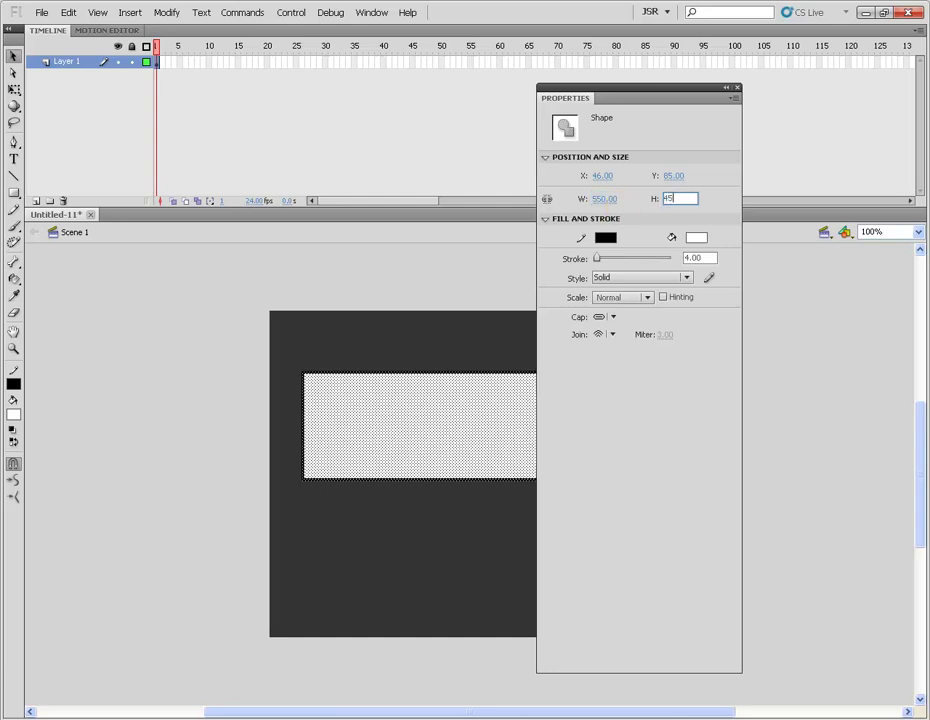
key("Return")
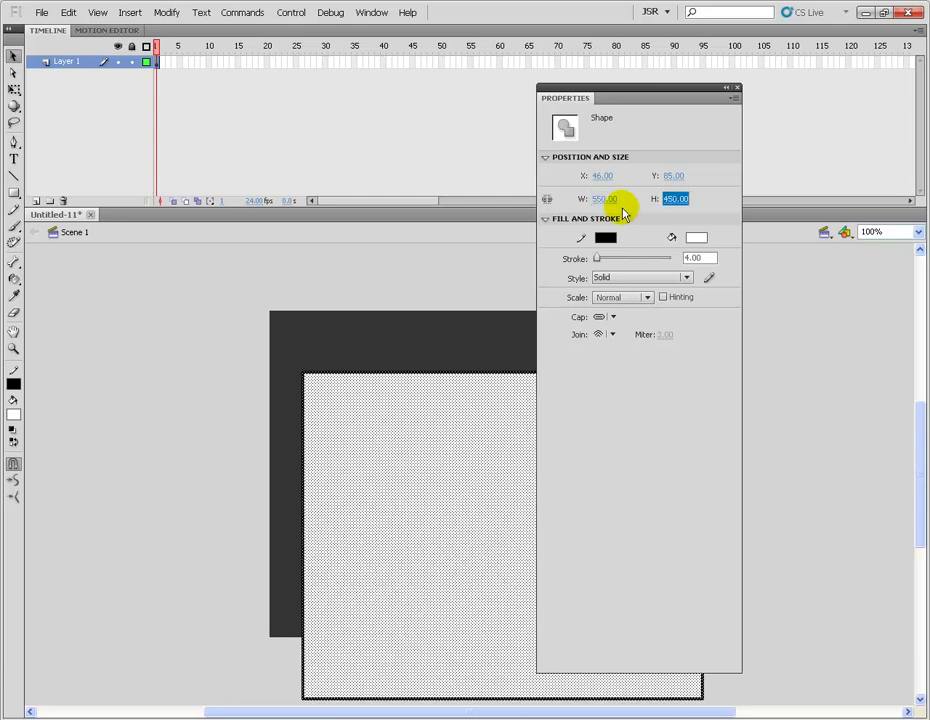
Close the shape properties and align the rectangle so it covers the stage exactly.
left_click(736, 88)
left_click(581, 542)
key("ctrl+z")
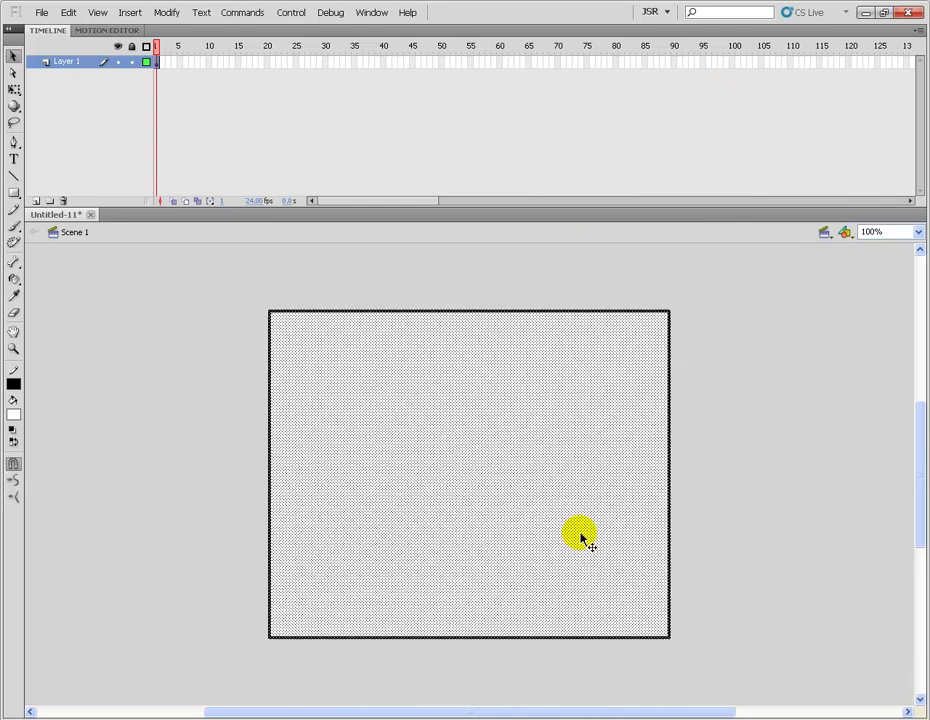
Delete the black outline around the stage-sized rectangle, keeping its white fill.
left_click(185, 376)
left_click(332, 312)
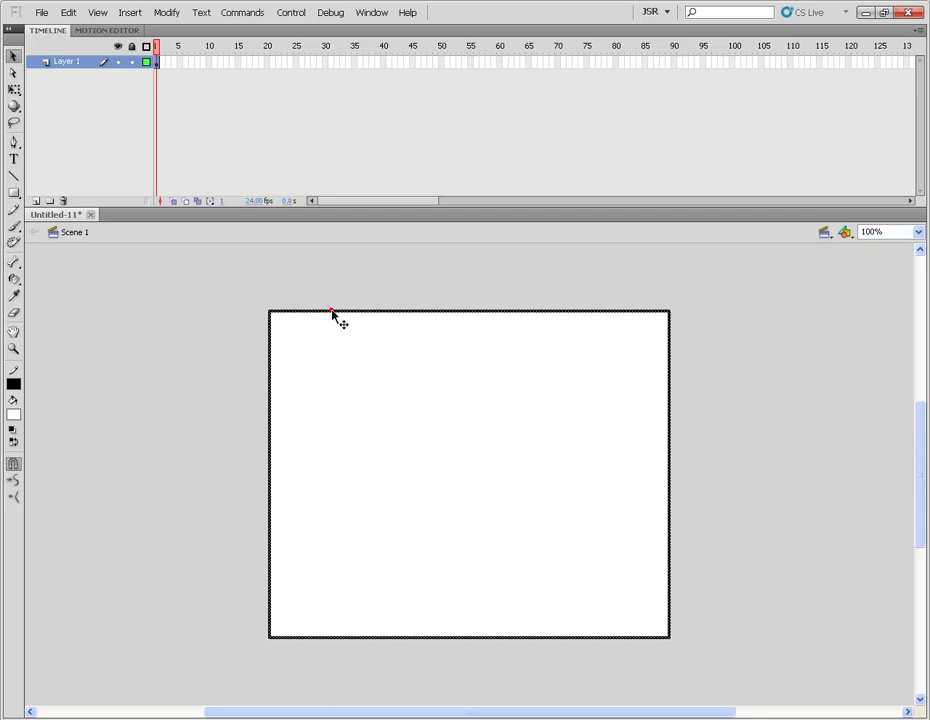
key("Delete")
Test the movie to check the white rectangle and close the preview.
left_click(353, 440)
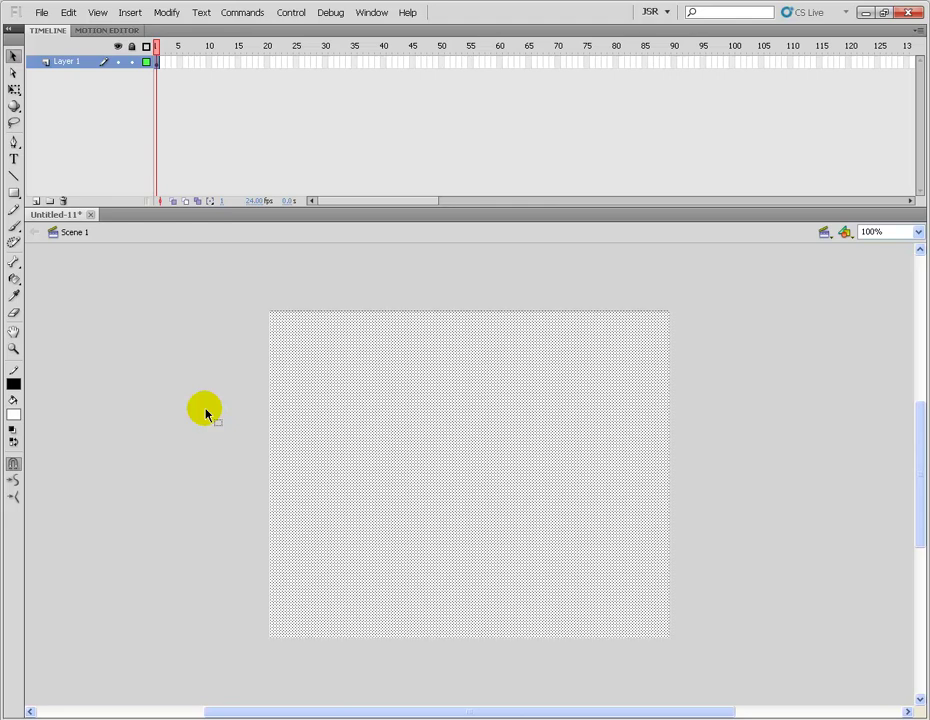
left_click(195, 509)
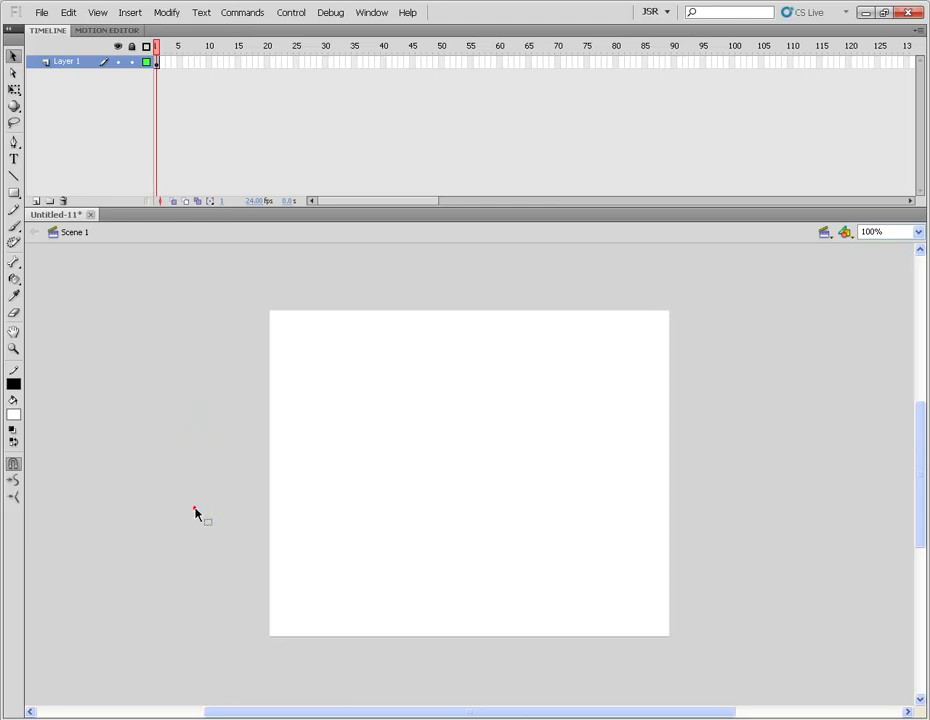
key("ctrl+Return")
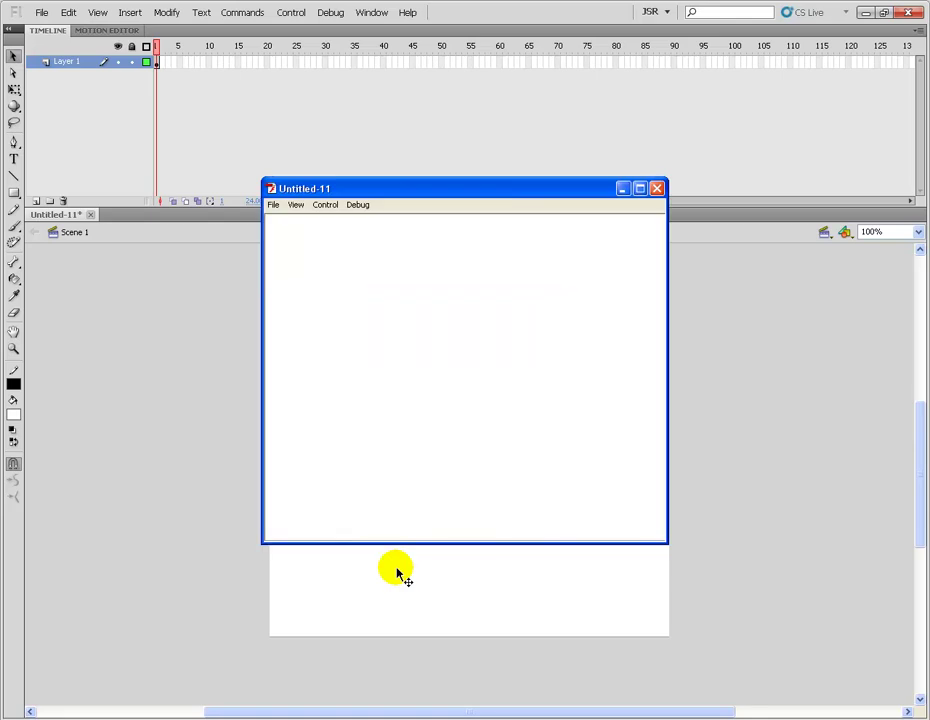
left_click(655, 188)
Rename Layer 1 to "back ground" and widen the layer name area of the timeline.
left_click(68, 62)
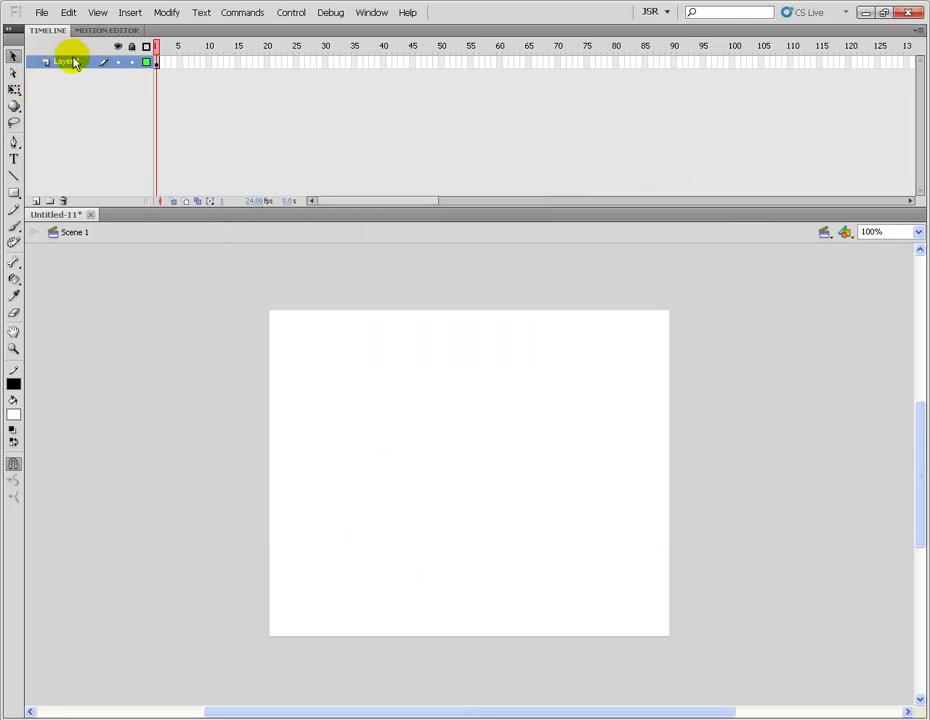
double_click(72, 62)
type("back ground")
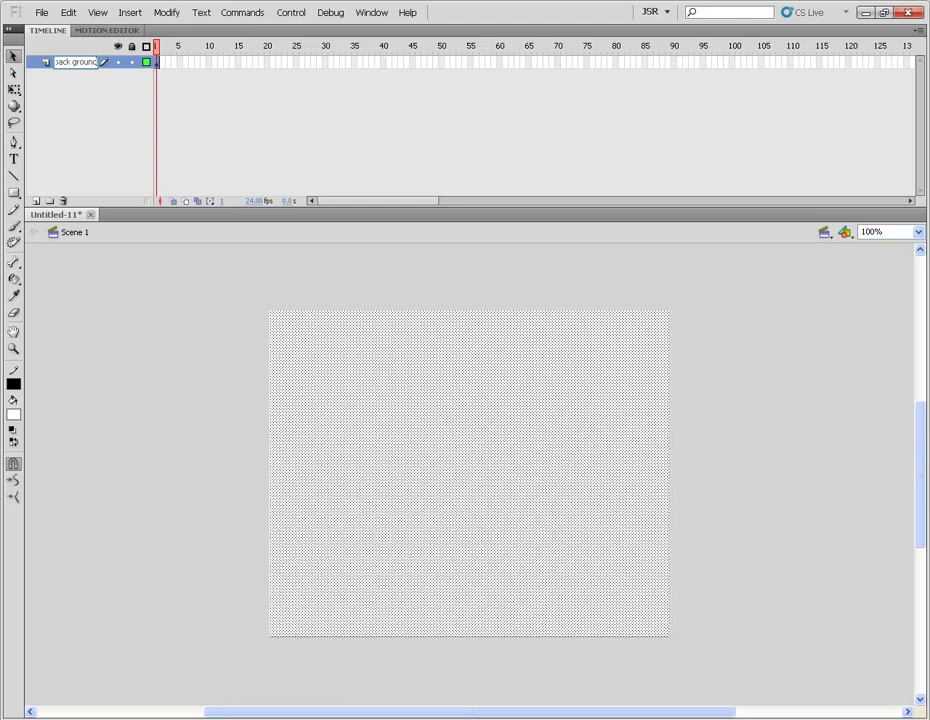
left_click(120, 346)
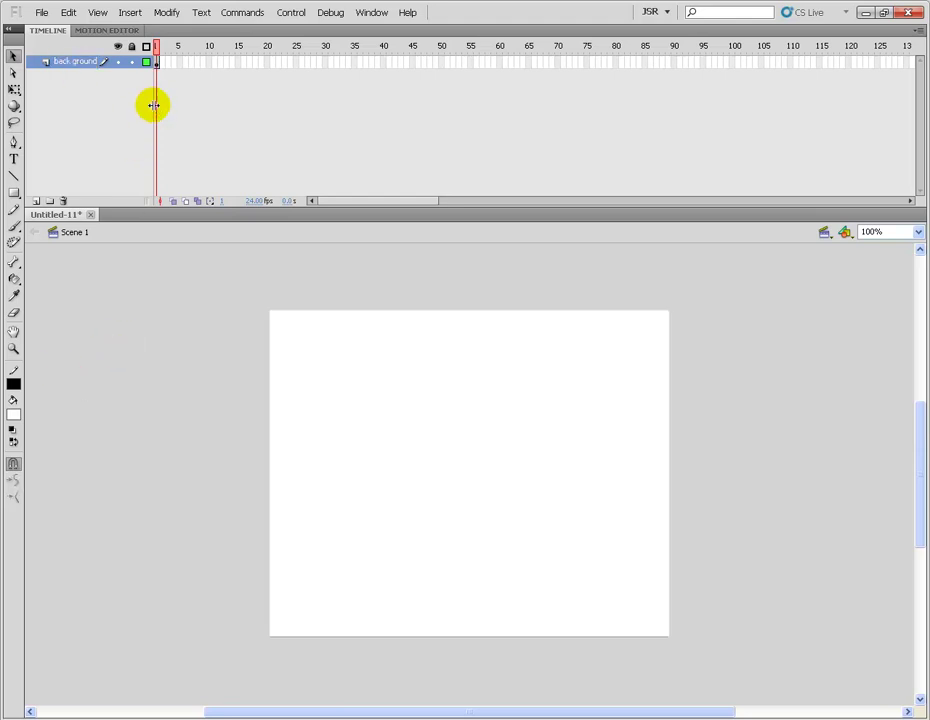
mouse_move(154, 105)
left_mouse_down()
mouse_move(181, 108)
mouse_move(166, 108)
left_mouse_up()
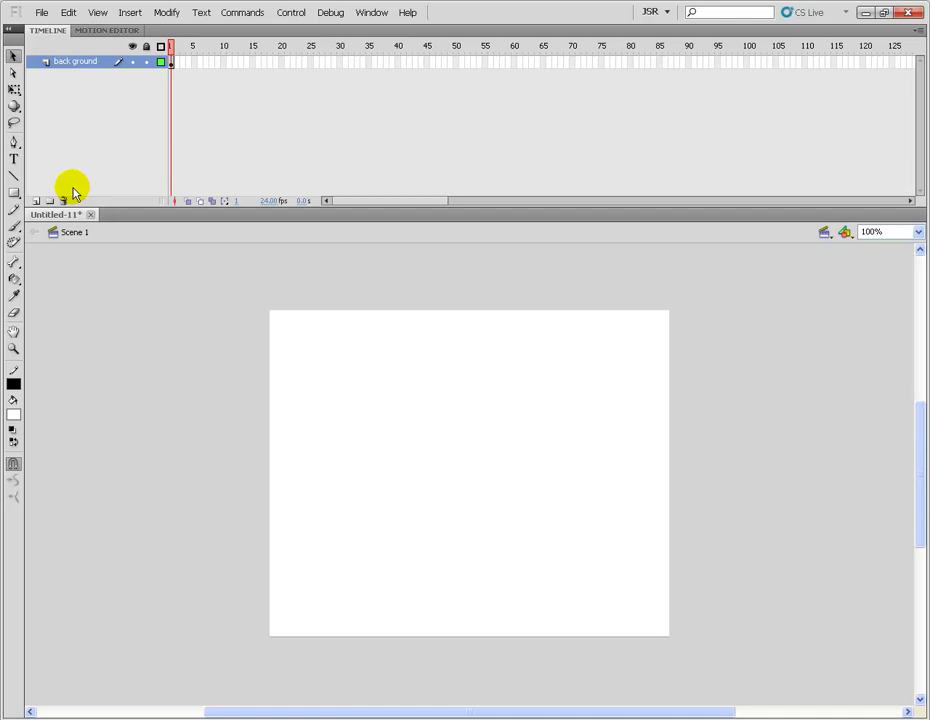
Add a new layer named "text" above the back ground layer and lock the back ground layer.
left_click(35, 200)
left_click(146, 74)
double_click(70, 62)
type("text")
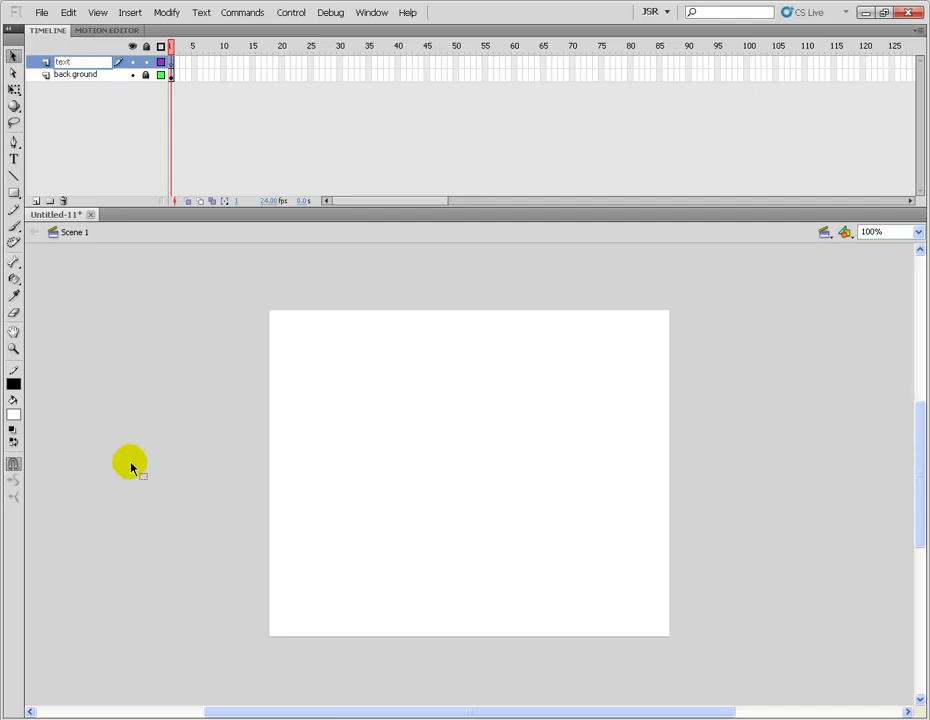
left_click(139, 403)
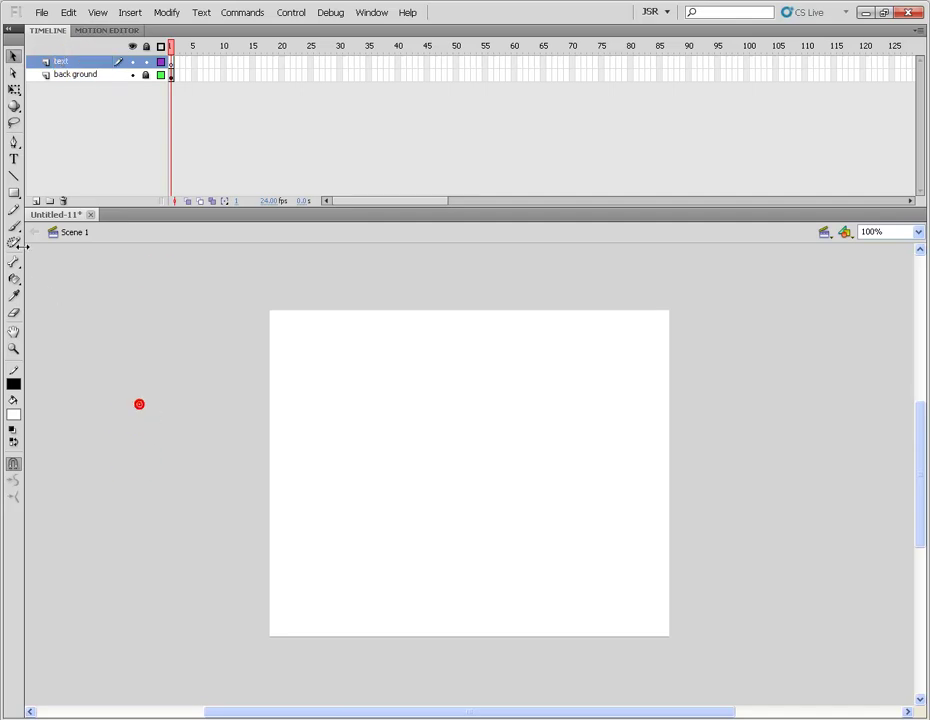
Place the text "rays Multimedia" on the stage in the text layer with the Text tool.
left_click(15, 155)
left_click(347, 437)
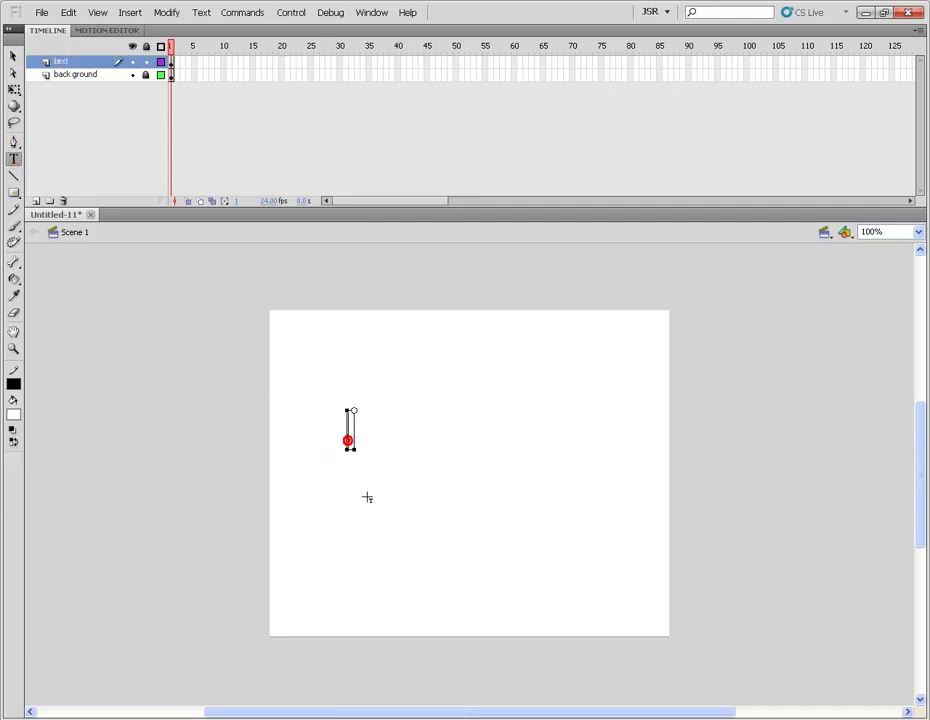
type("raxs")
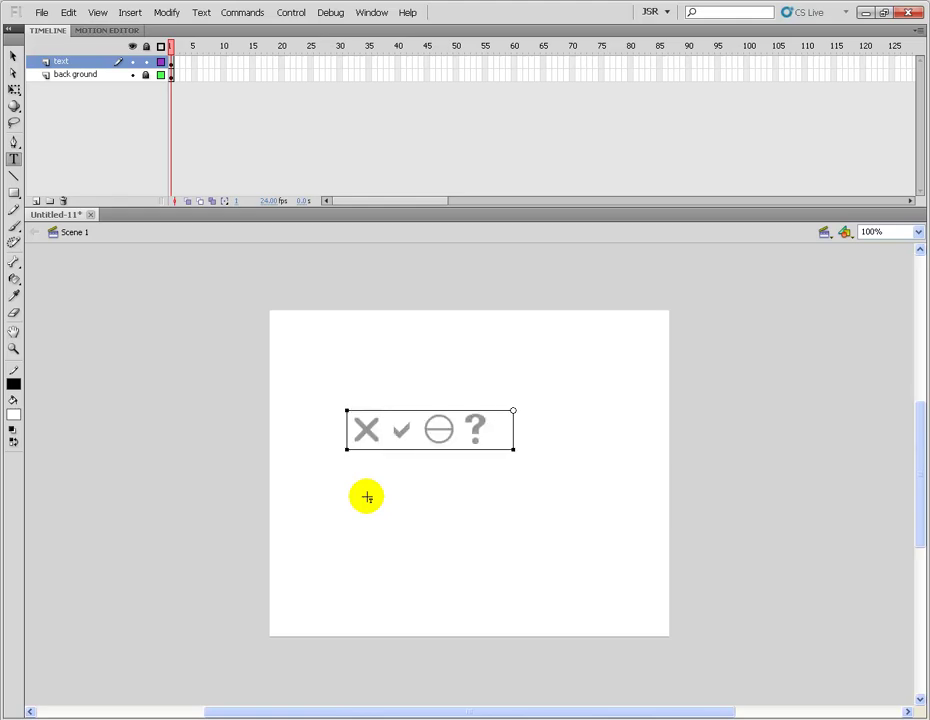
type(" PQNAi!G")
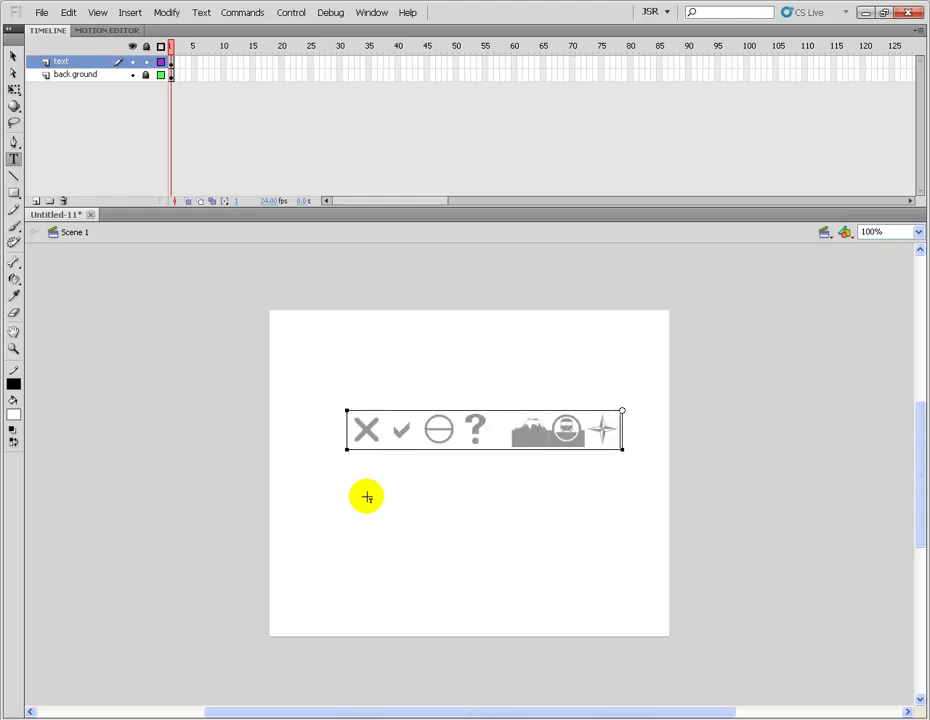
type("dia")
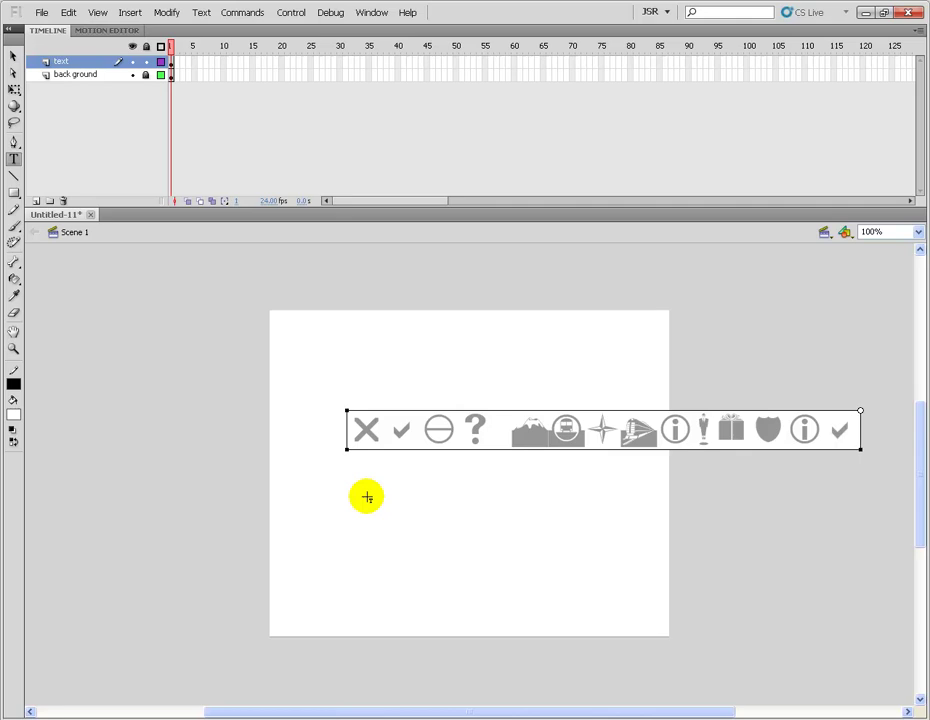
left_click(13, 56)
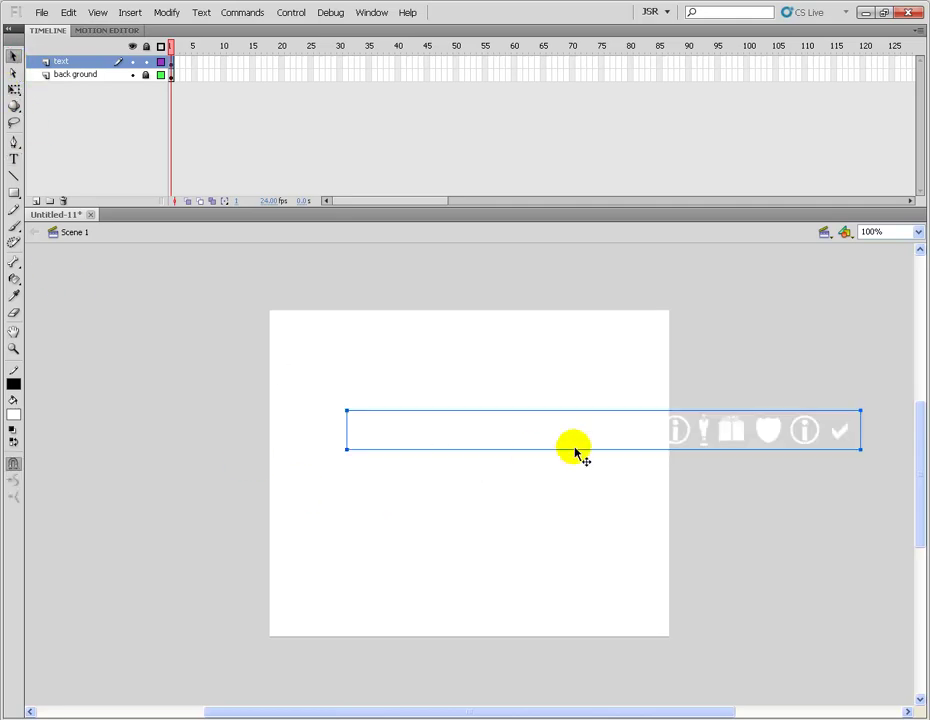
Set the "rays Multimedia" text's font family to Georgia and its color to light gray.
key("ctrl+F3")
left_click(634, 251)
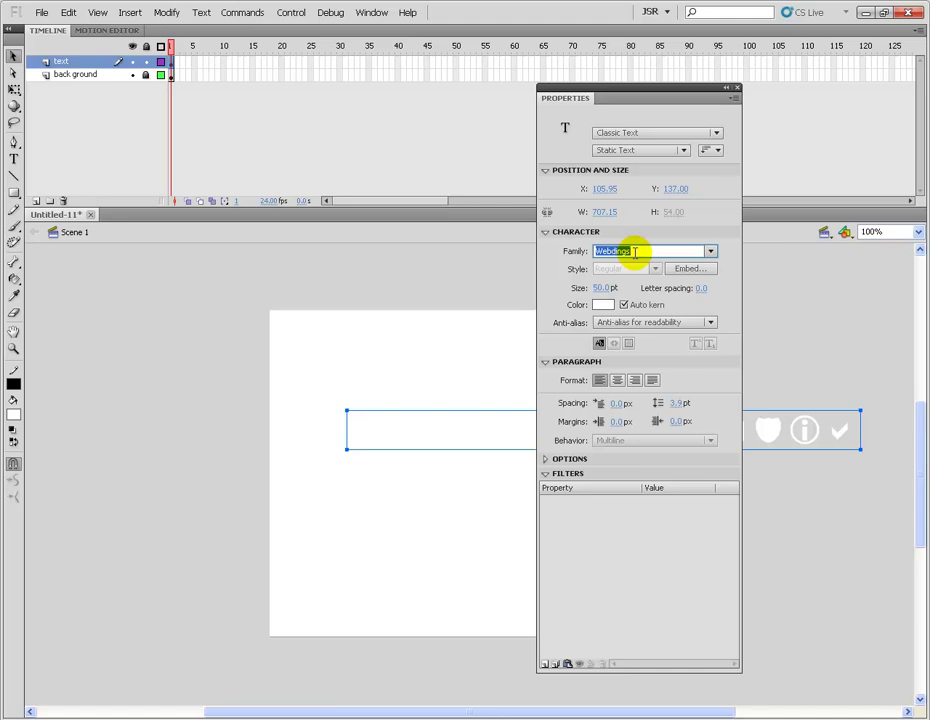
type("Gell")
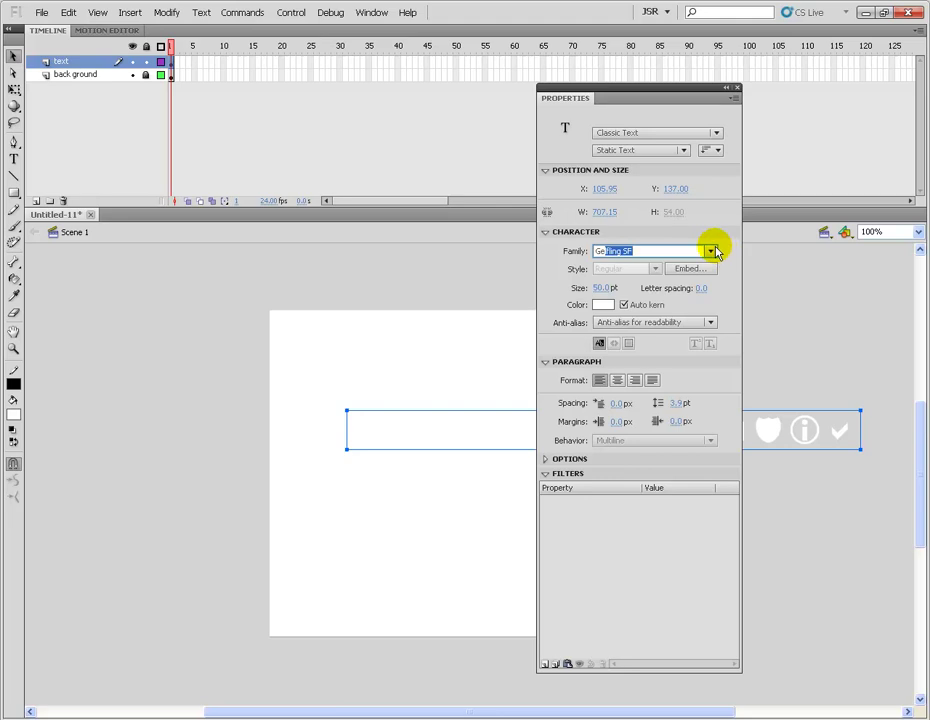
left_click(716, 252)
scroll(893, 452, "up", 1)
left_click_drag(893, 452, 893, 447)
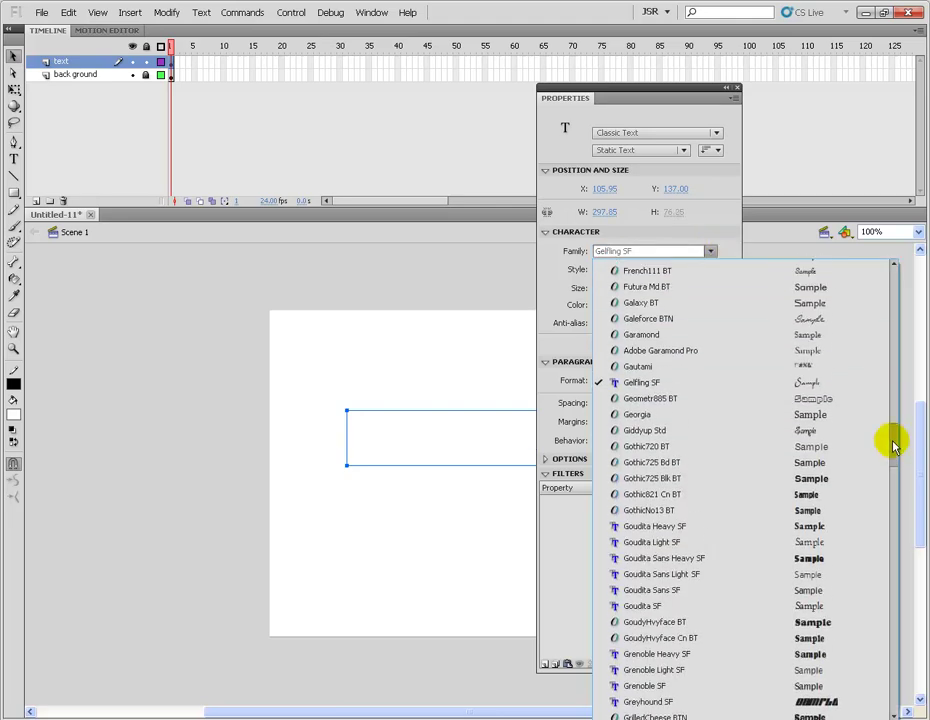
left_click(716, 416)
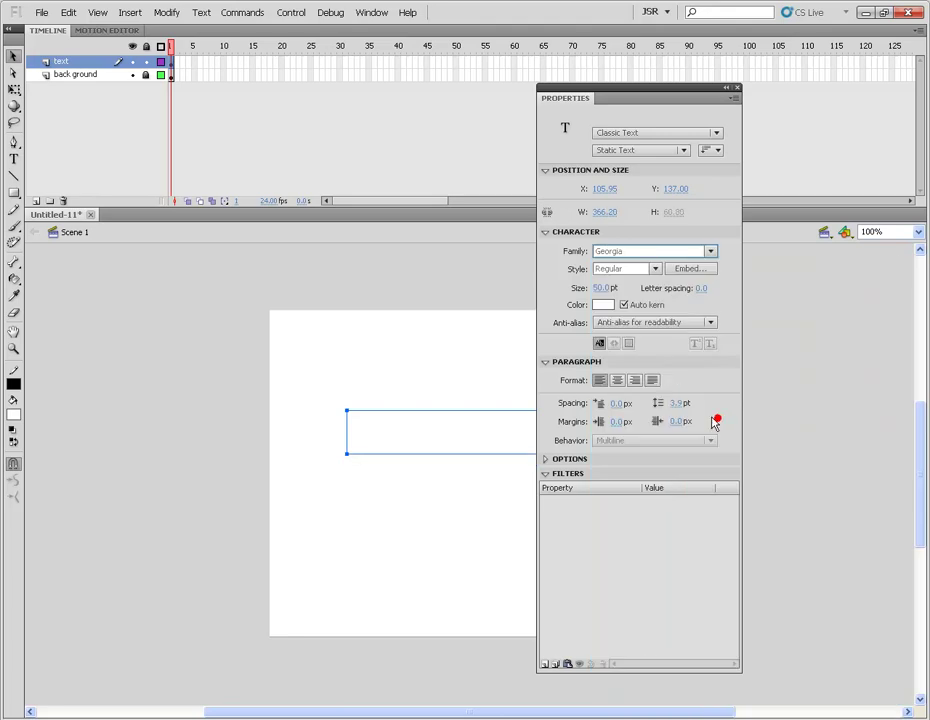
left_click(603, 304)
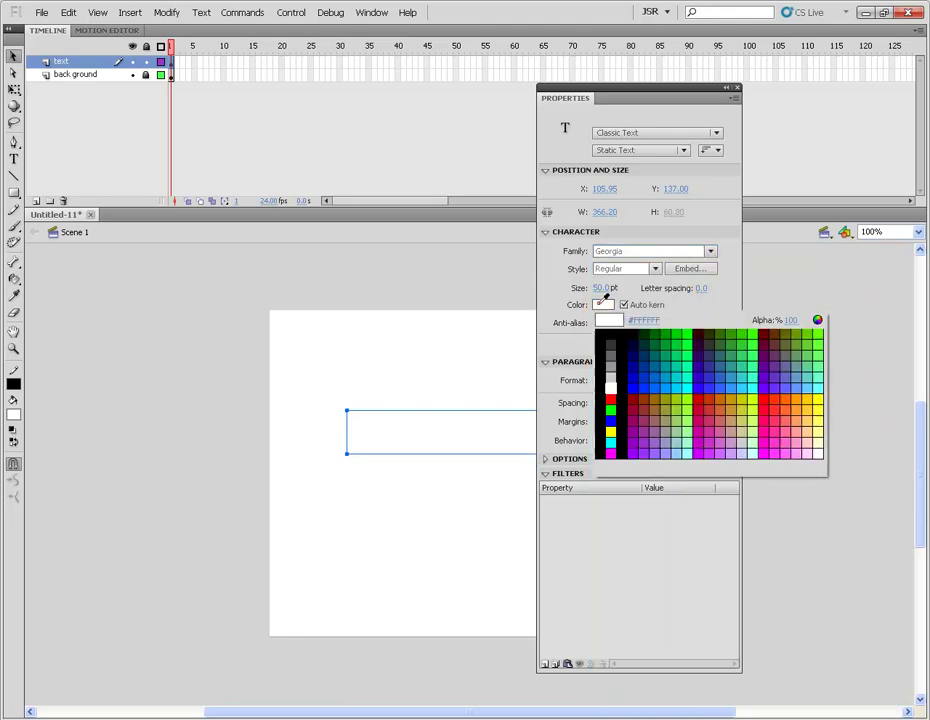
left_click(609, 380)
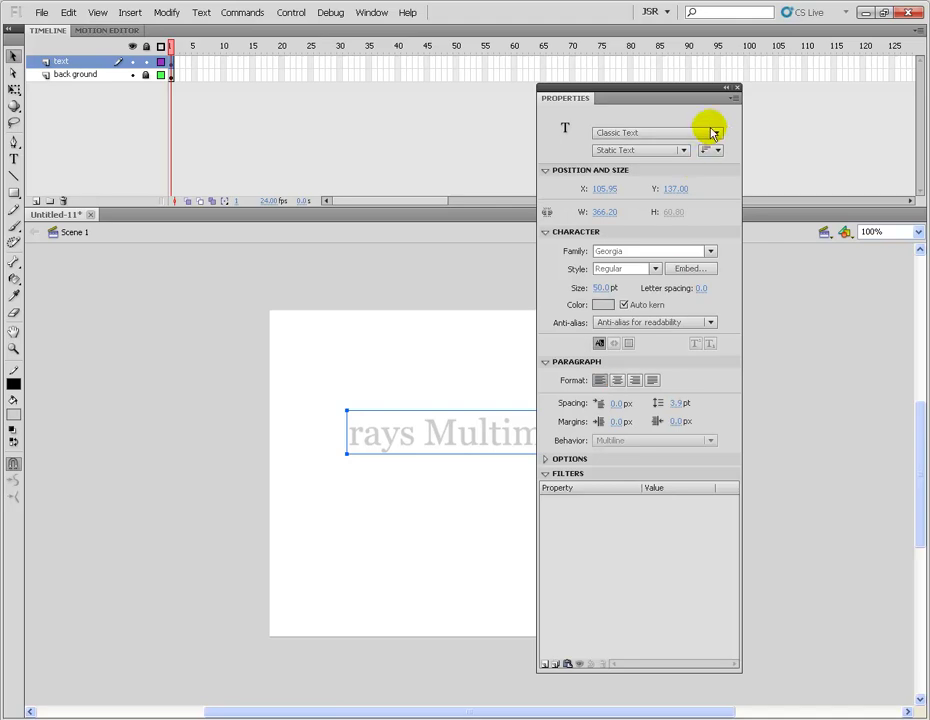
left_click(737, 88)
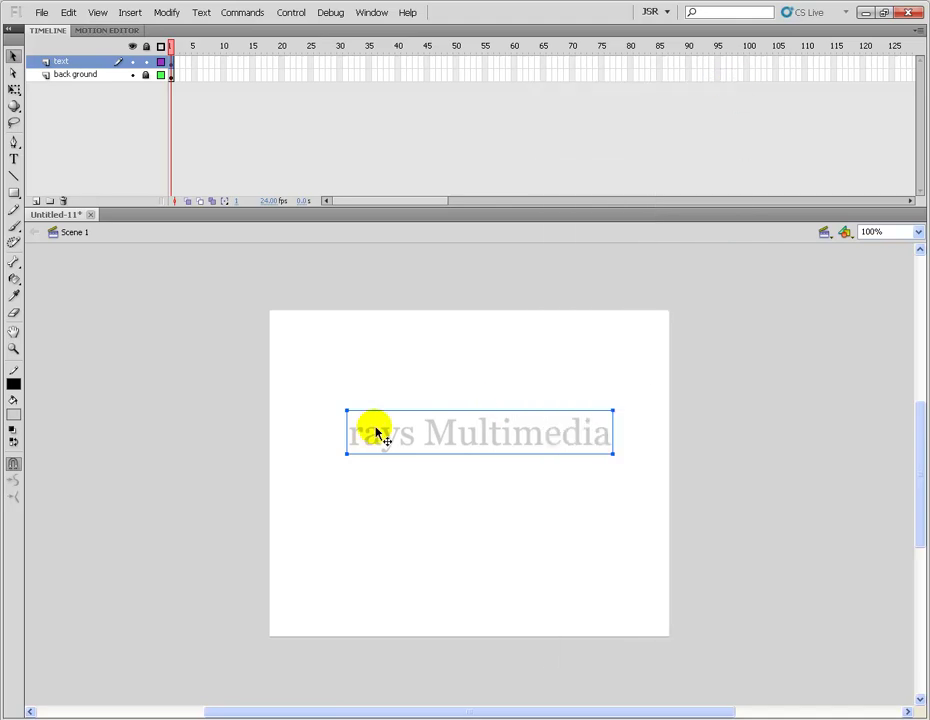
Capitalize the text's first letter to read "Rays Multimedia", and cut and paste the text block to the center of the stage.
double_click(358, 430)
left_click_drag(358, 430, 350, 429)
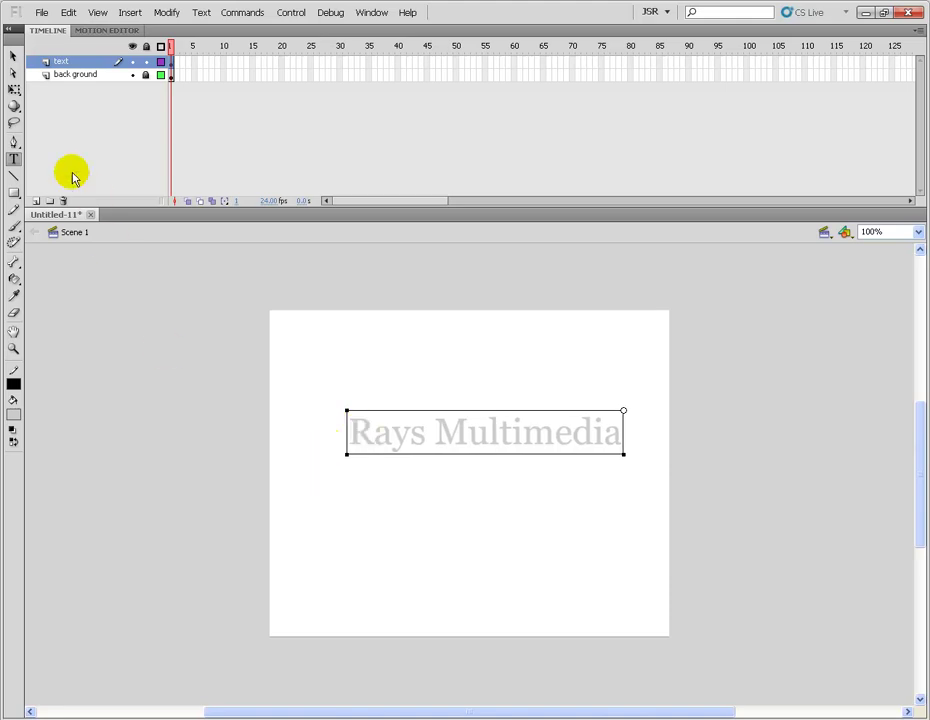
left_click(12, 55)
key("ctrl+x")
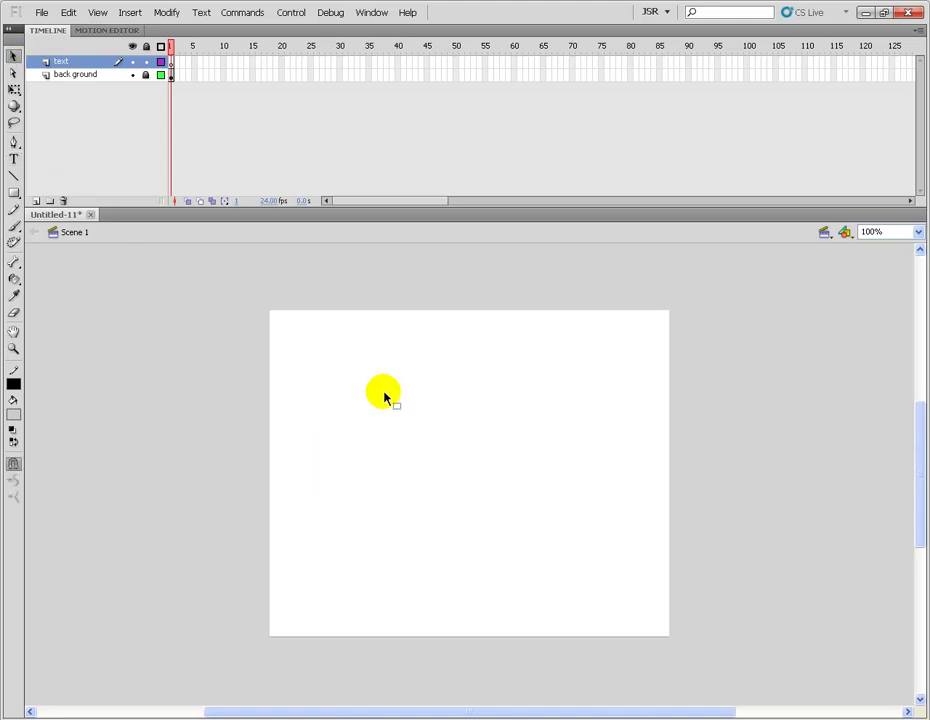
key("ctrl+v")
Add a second line reading "Image Roll" below "Rays Multimedia" in the same text block.
key("t")
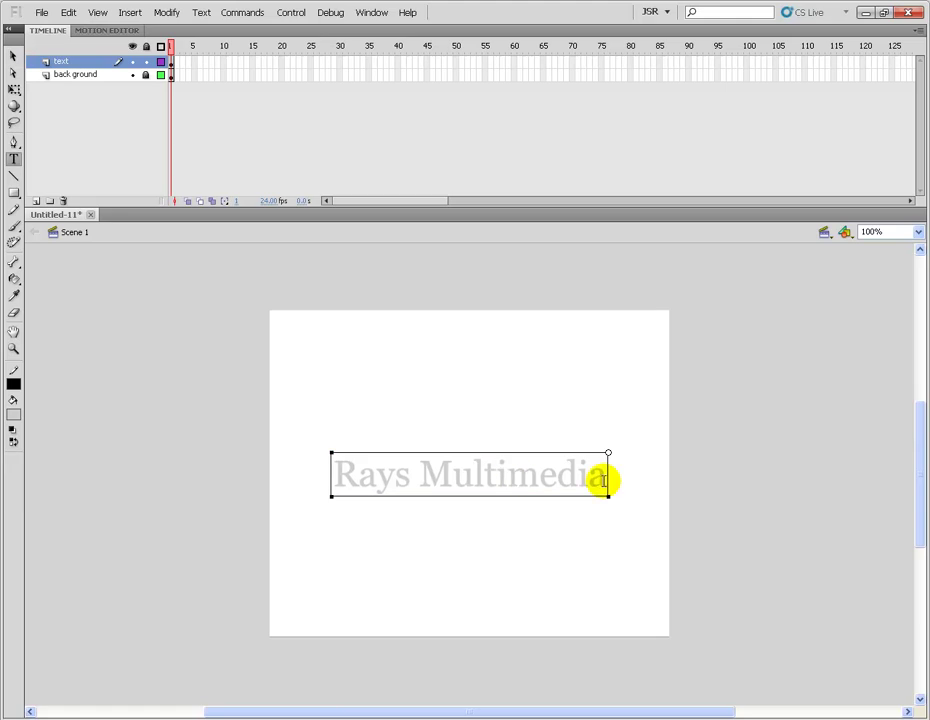
key("Return")
type("I")
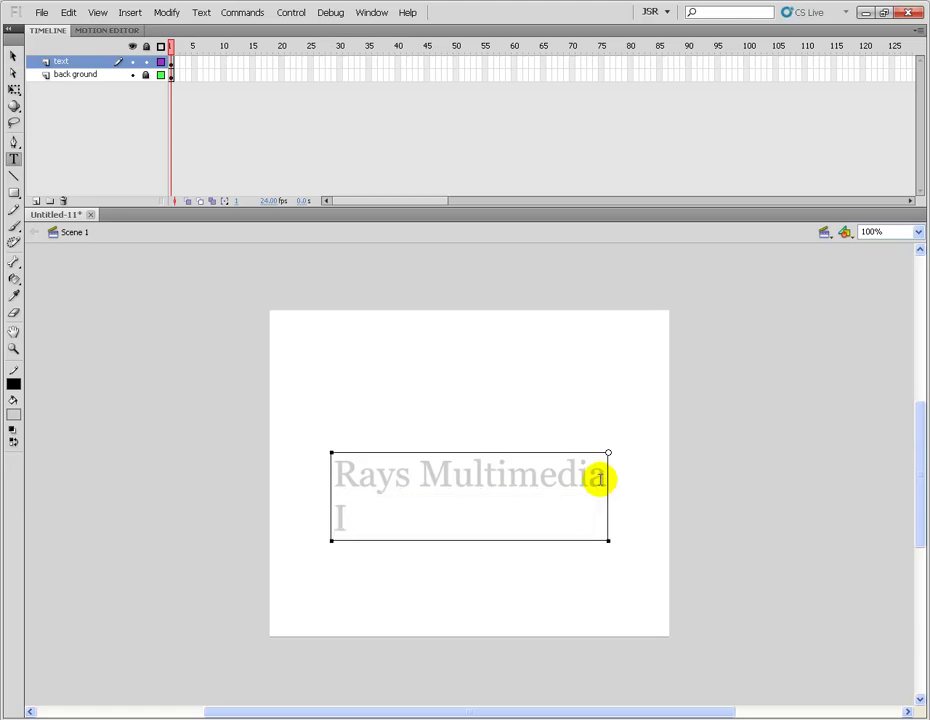
type("mage Roll")
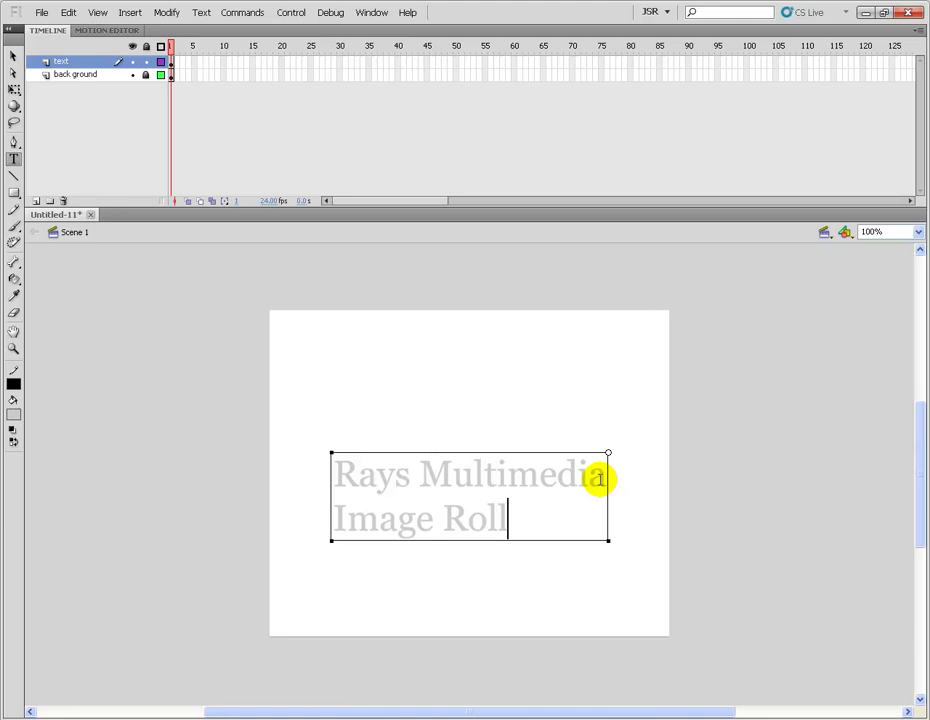
left_click(13, 56)
Center-align the two lines of the text block and lock the text layer.
key("ctrl+F3")
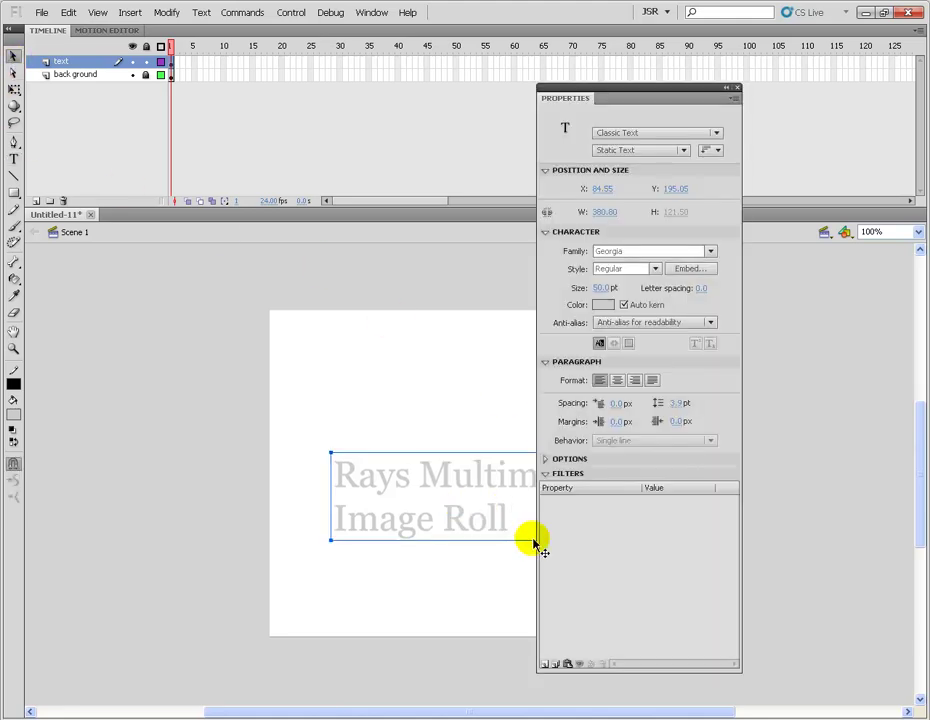
left_click(617, 381)
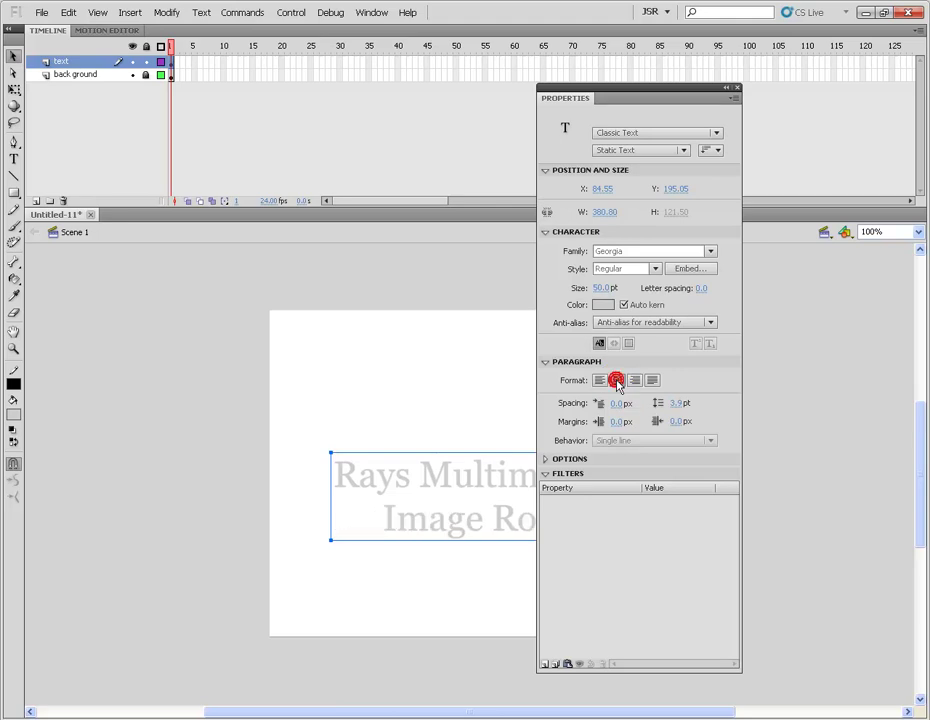
left_click(738, 89)
left_click(773, 406)
left_click(146, 61)
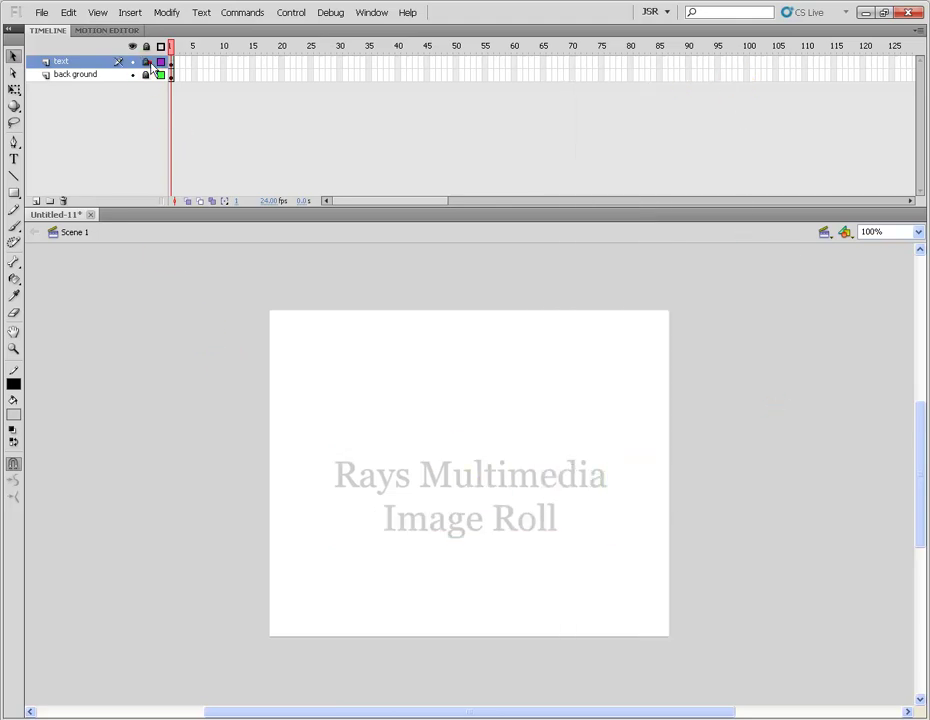
Add a new layer above the text layer and import 01.jpg and 02.jpg from the image roll folder onto its stage.
left_click(35, 201)
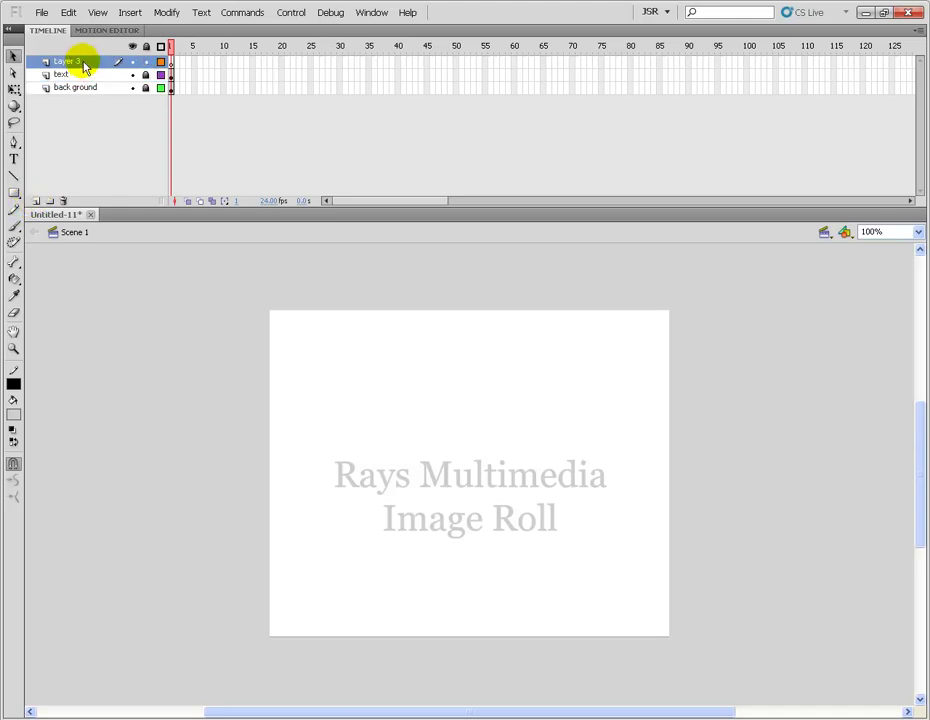
key("ctrl+r")
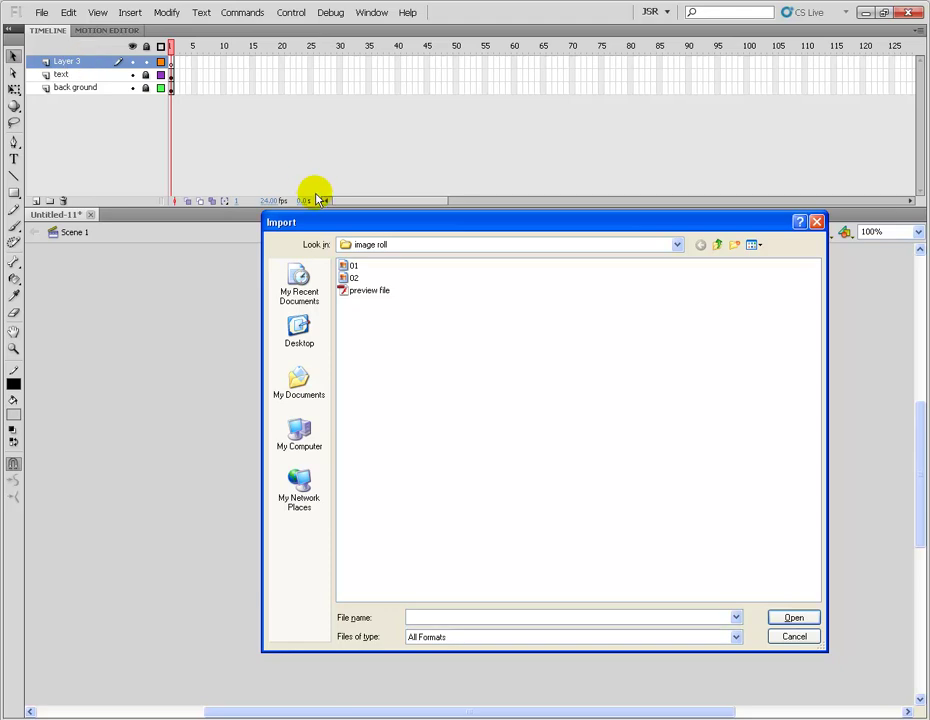
left_click(363, 266)
left_click(354, 278, "shift")
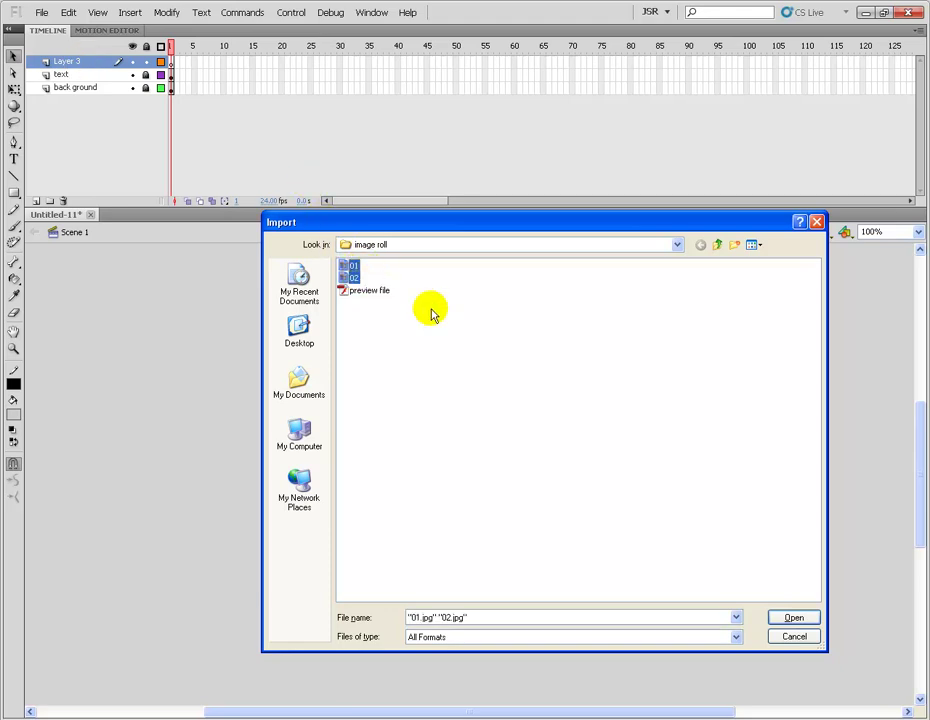
left_click(785, 618)
left_click(461, 376)
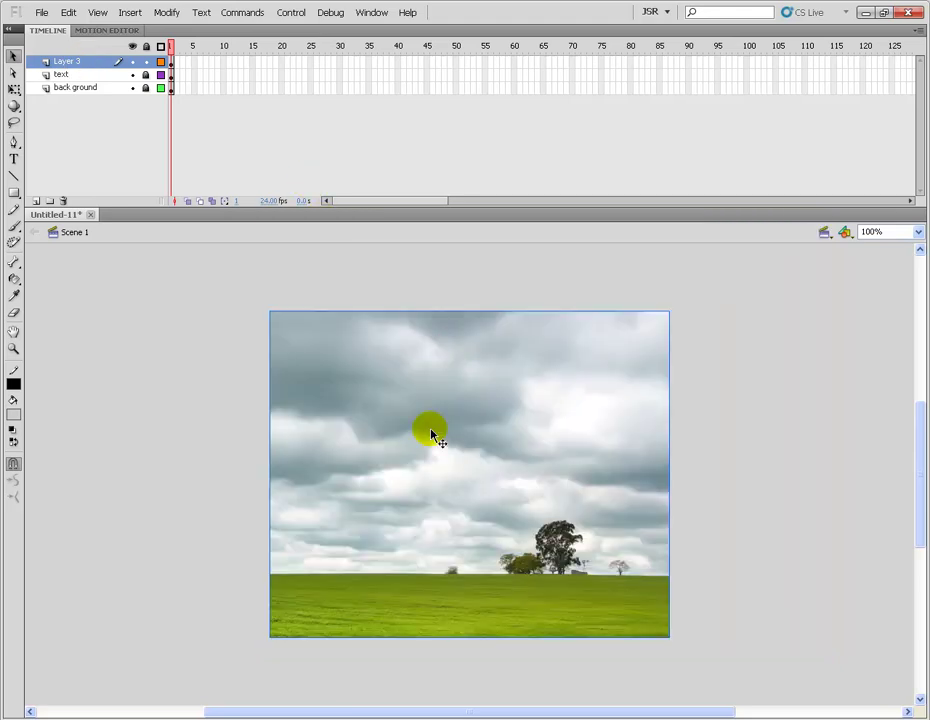
Move the field and island images apart and delete both from the stage.
left_click_drag(336, 397, 595, 470)
left_click_drag(440, 432, 369, 524)
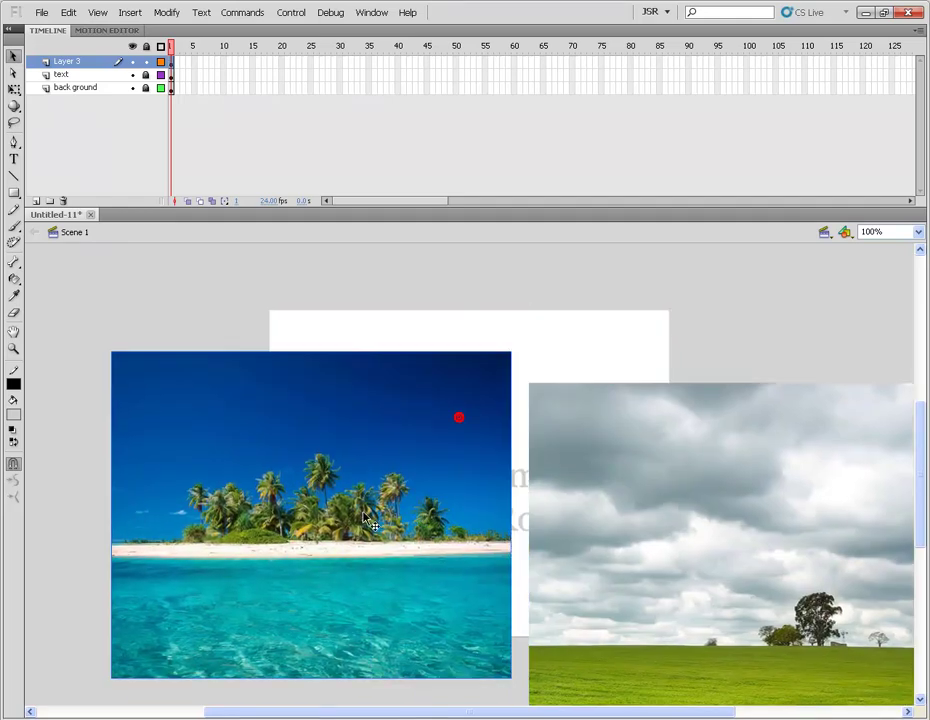
left_click(586, 555)
key("Delete")
left_click(390, 517)
key("Delete")
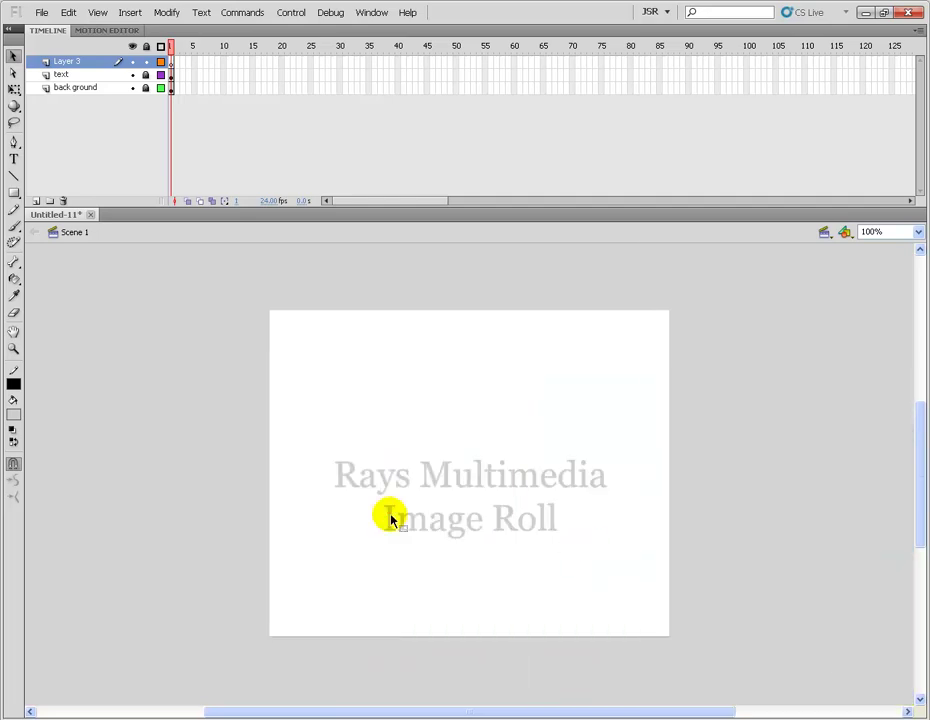
Place 01.jpg from the library onto Layer 3, partly overlapping the stage.
key("ctrl+l")
left_click(703, 290)
left_click_drag(765, 204, 353, 469)
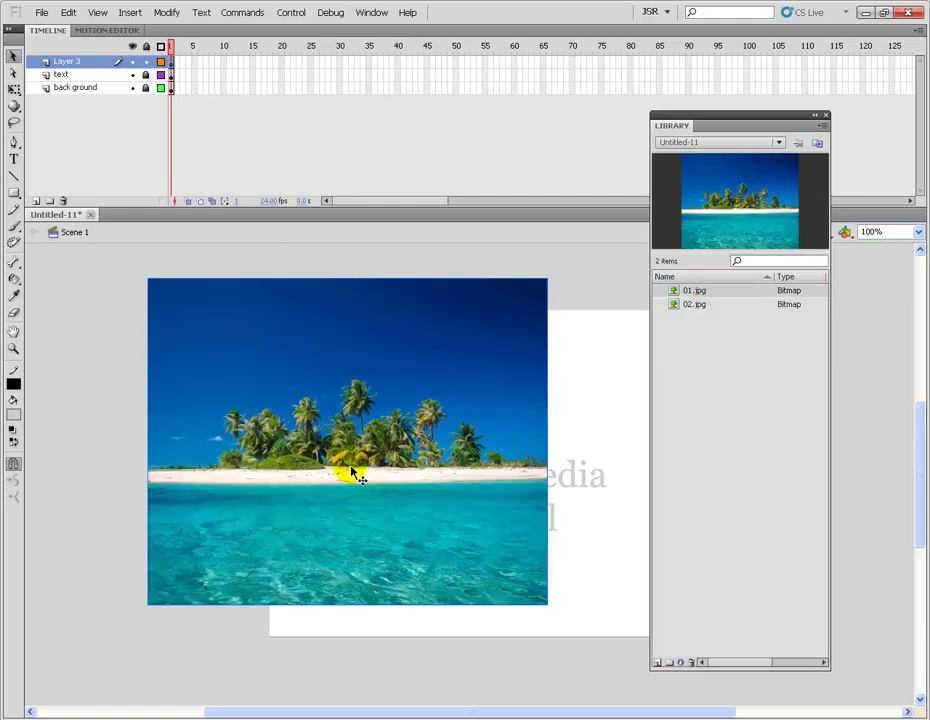
left_click(60, 401)
mouse_move(218, 365)
left_mouse_down()
mouse_move(270, 469)
mouse_move(250, 450)
left_mouse_up()
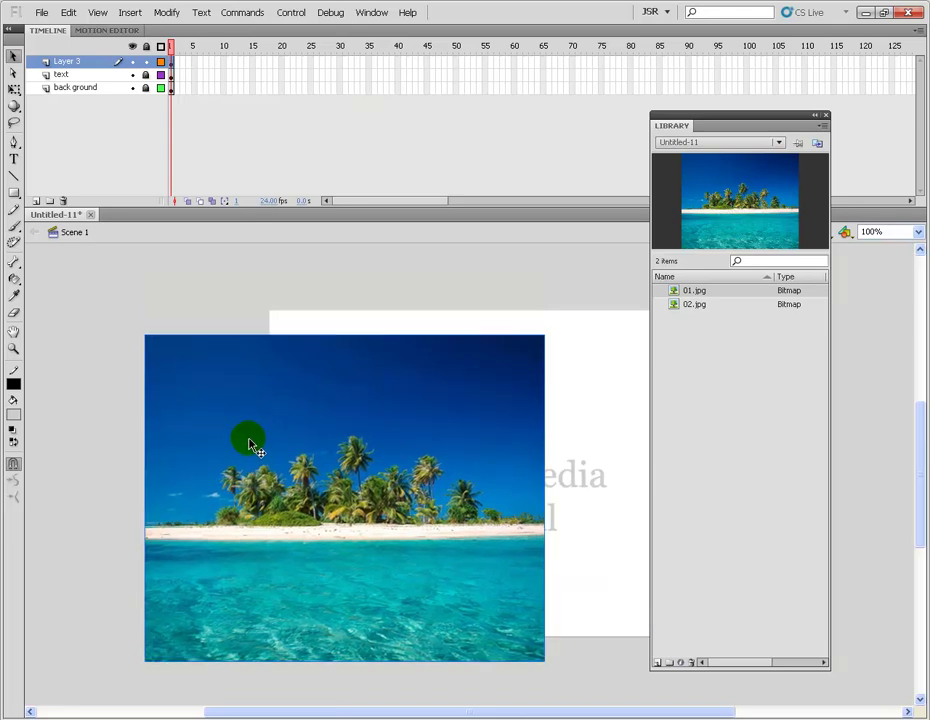
Convert the placed island image to a Graphic symbol named "img 01 g".
key("F8")
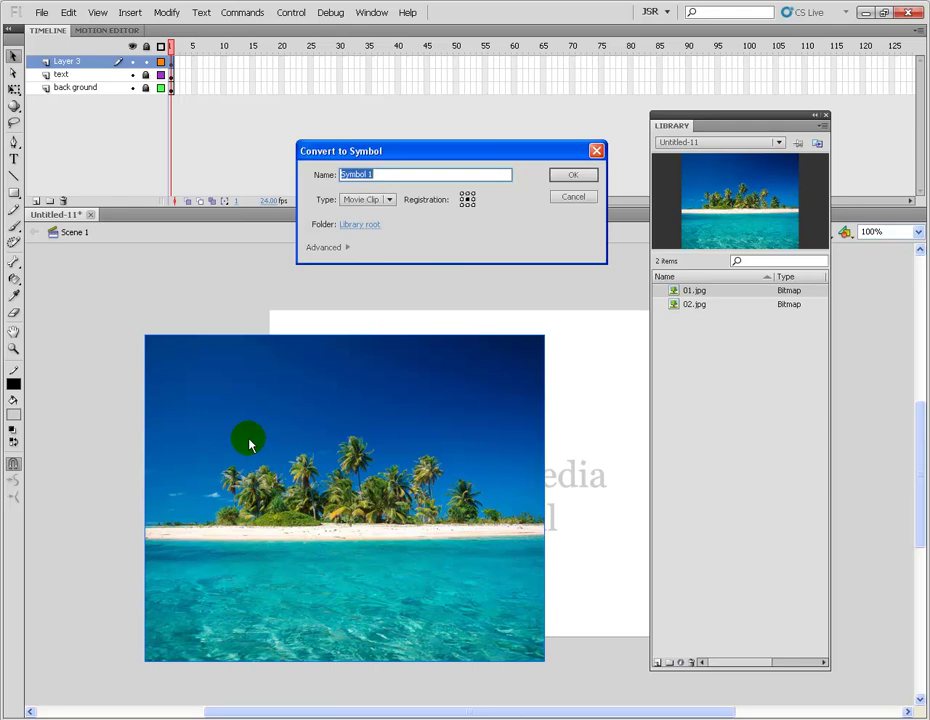
mouse_move(432, 155)
left_mouse_down()
mouse_move(266, 199)
mouse_move(417, 153)
left_mouse_up()
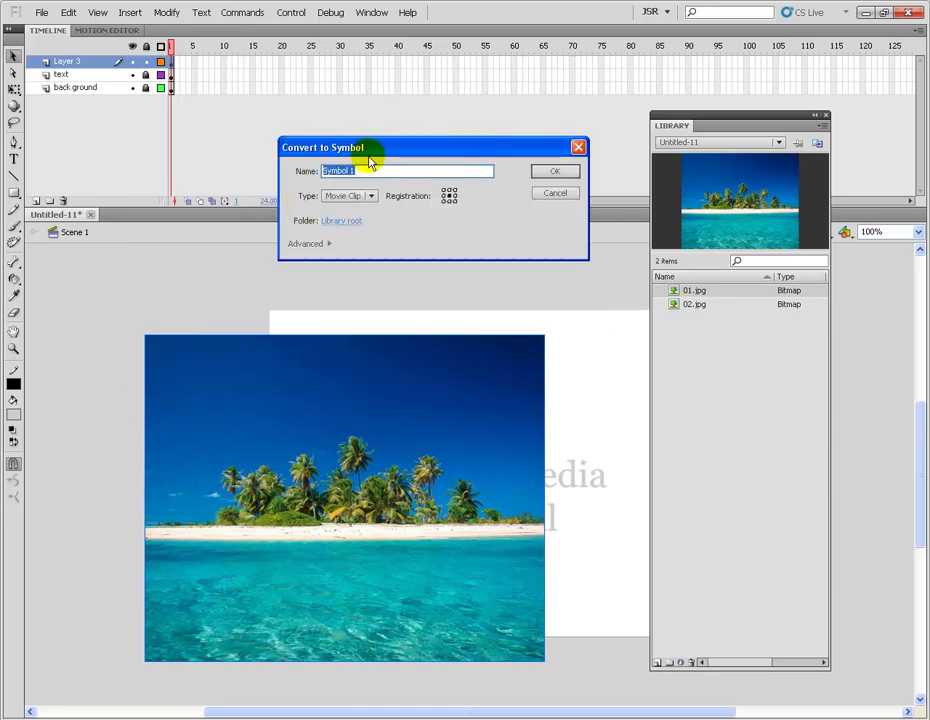
left_click(371, 195)
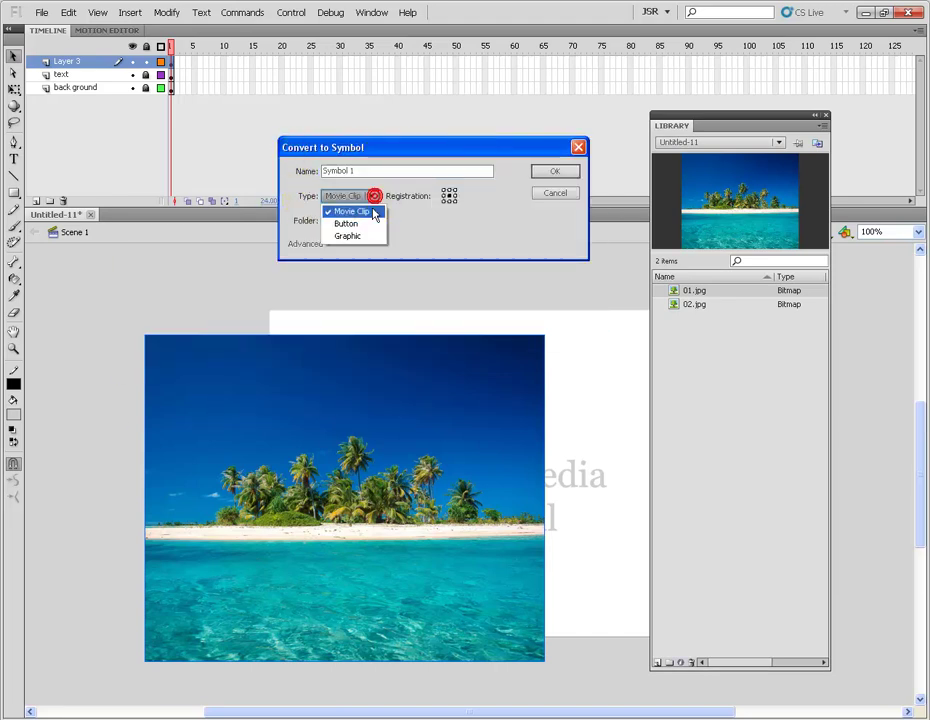
left_click(374, 234)
left_click_drag(376, 171, 316, 165)
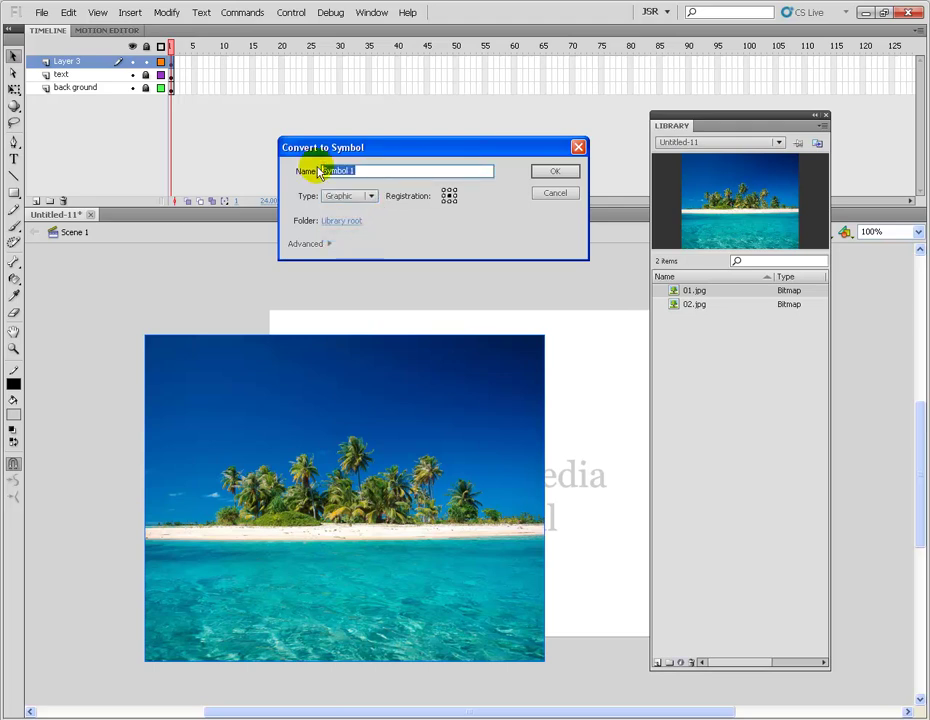
type("img 01 g")
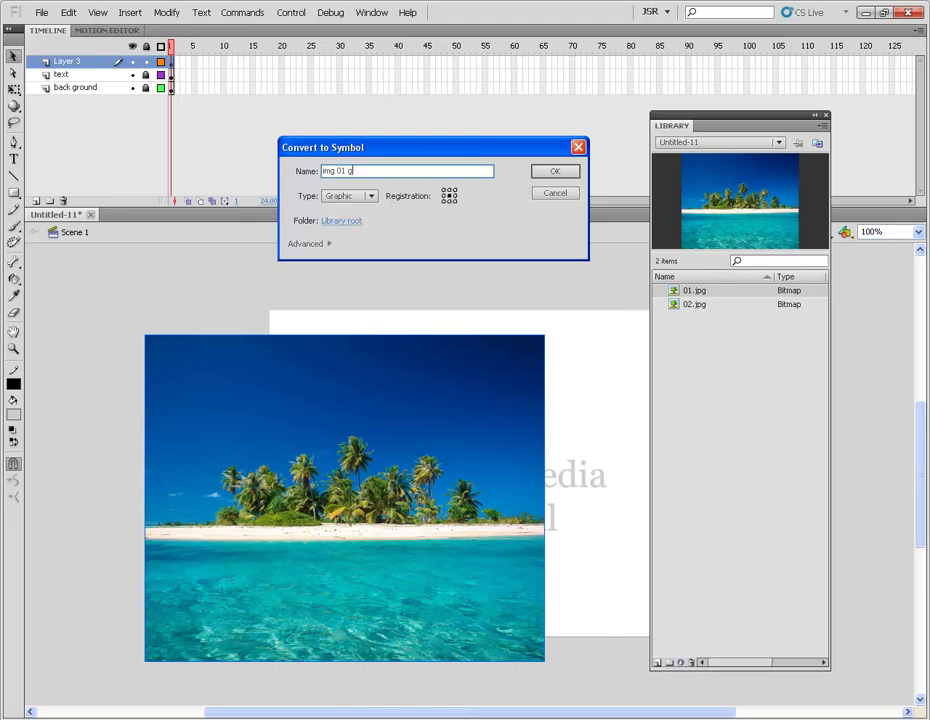
key("Return")
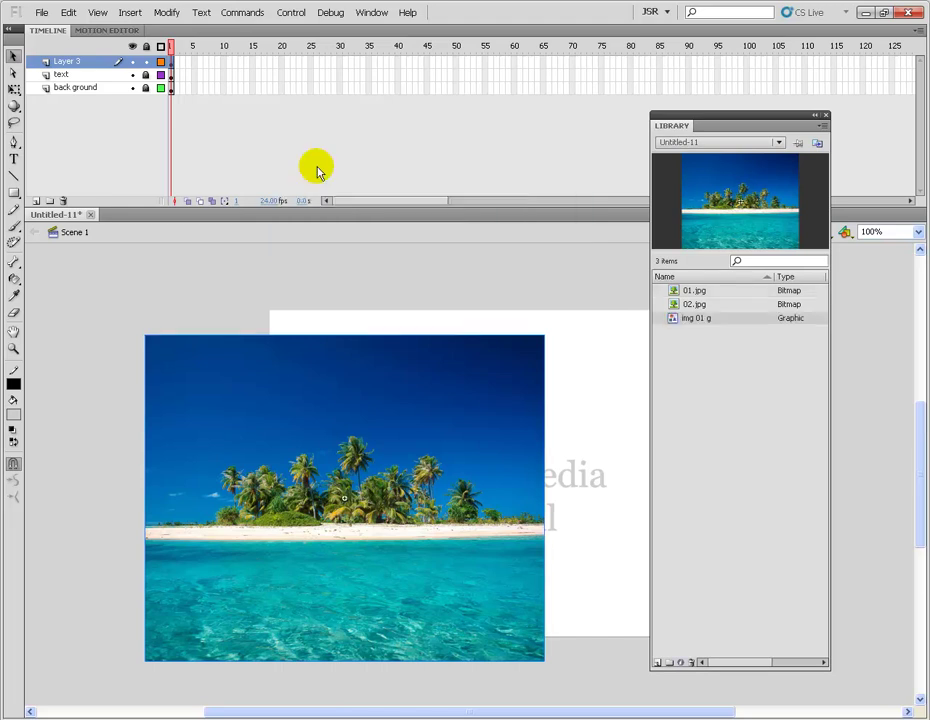
left_click(324, 417)
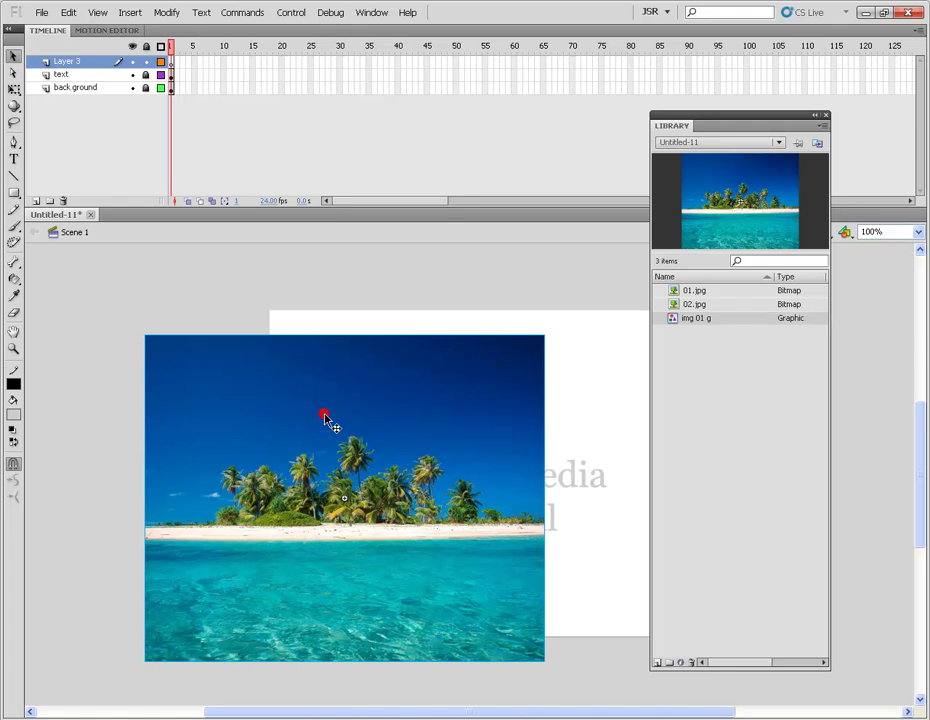
Delete the island image from the stage and place 02.jpg from the library onto Layer 3.
key("Delete")
left_click(679, 305)
left_click_drag(733, 224, 398, 457)
Convert the placed field image to a Graphic symbol named "img 02 g" and delete it from the stage.
key("F8")
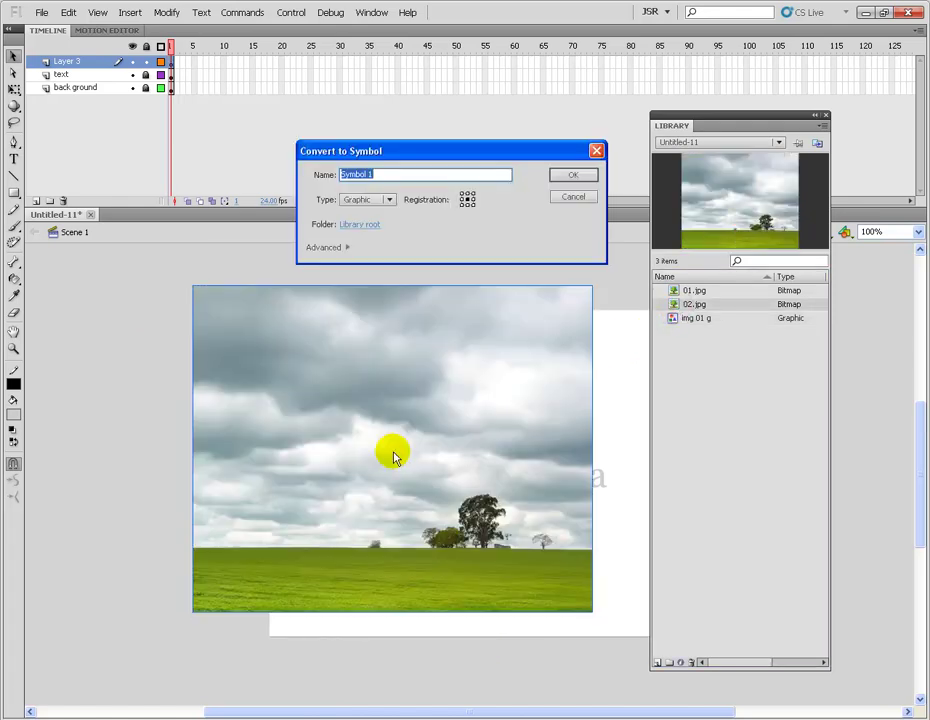
type("img 02 g")
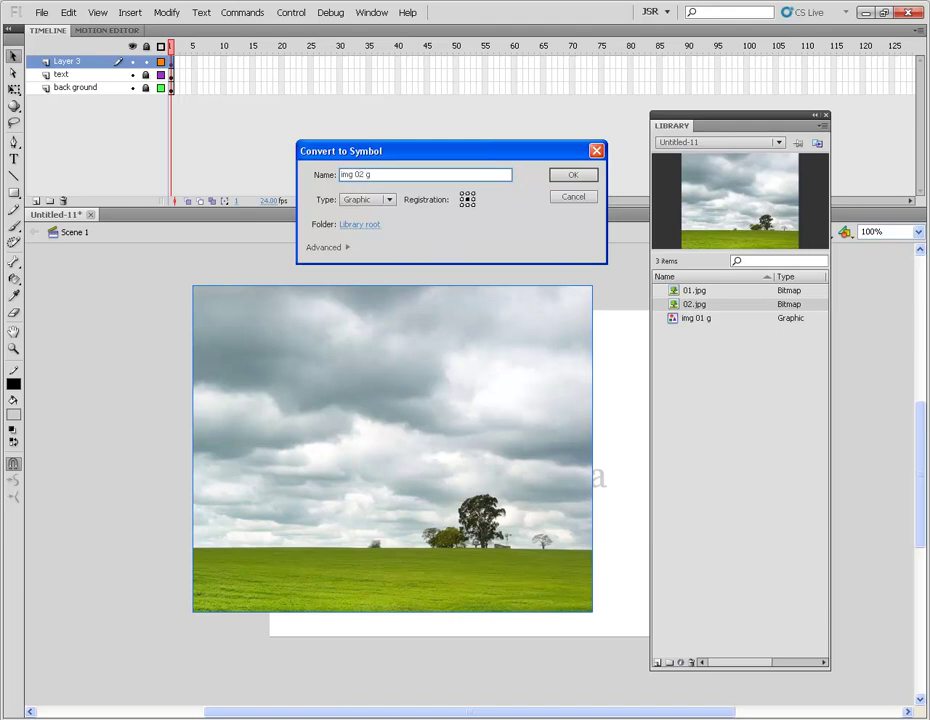
key("Return")
key("Delete")
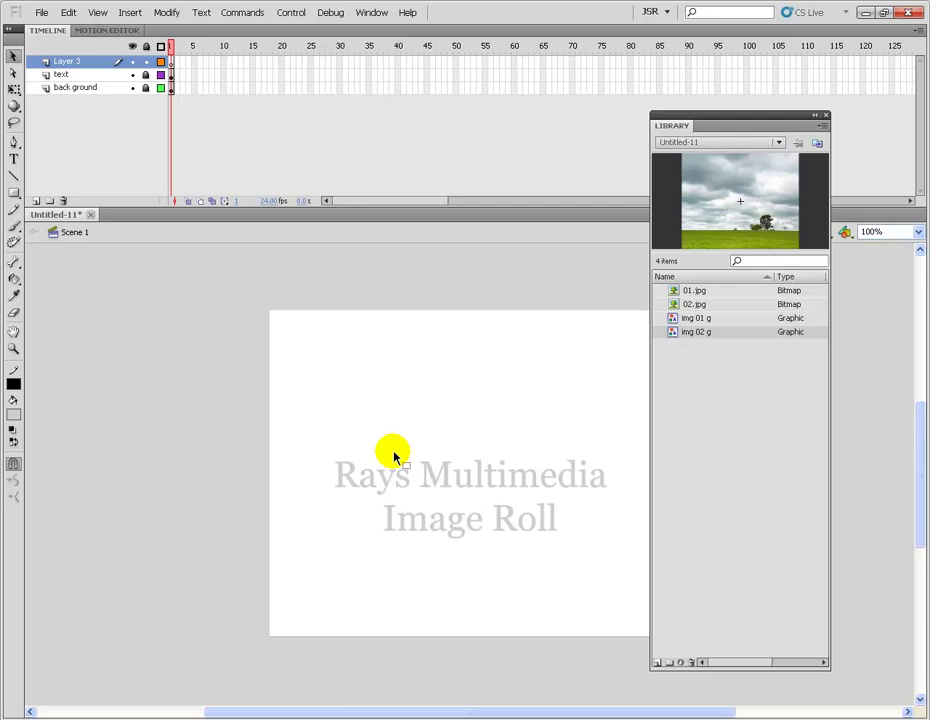
Place the img 01 g graphic on Layer 3 and convert it to a Movie Clip symbol named "img 01 m".
left_click(688, 318)
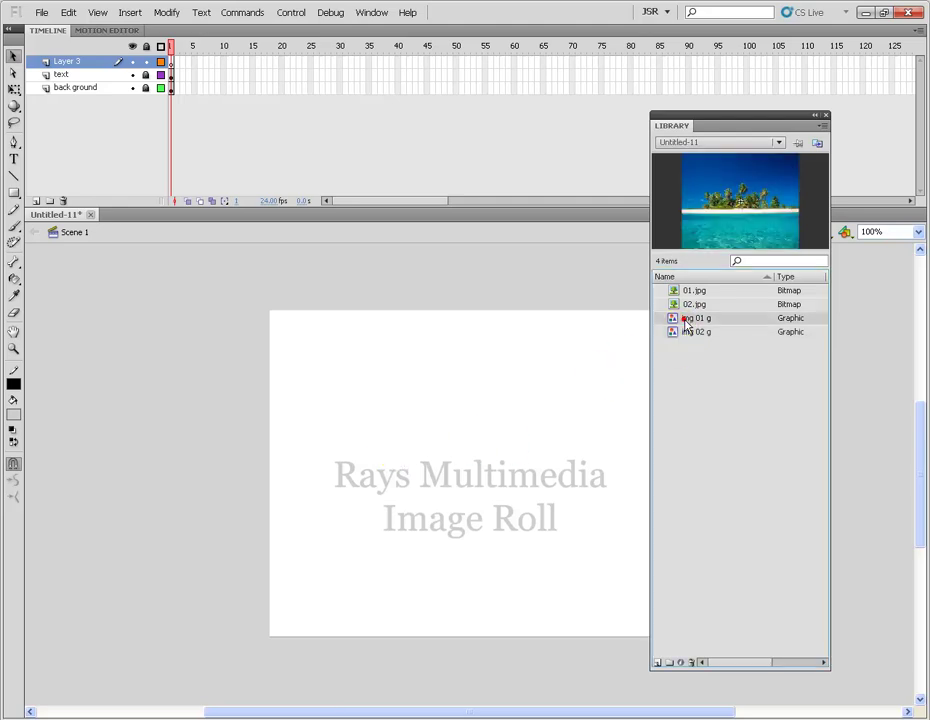
left_click_drag(731, 208, 380, 427)
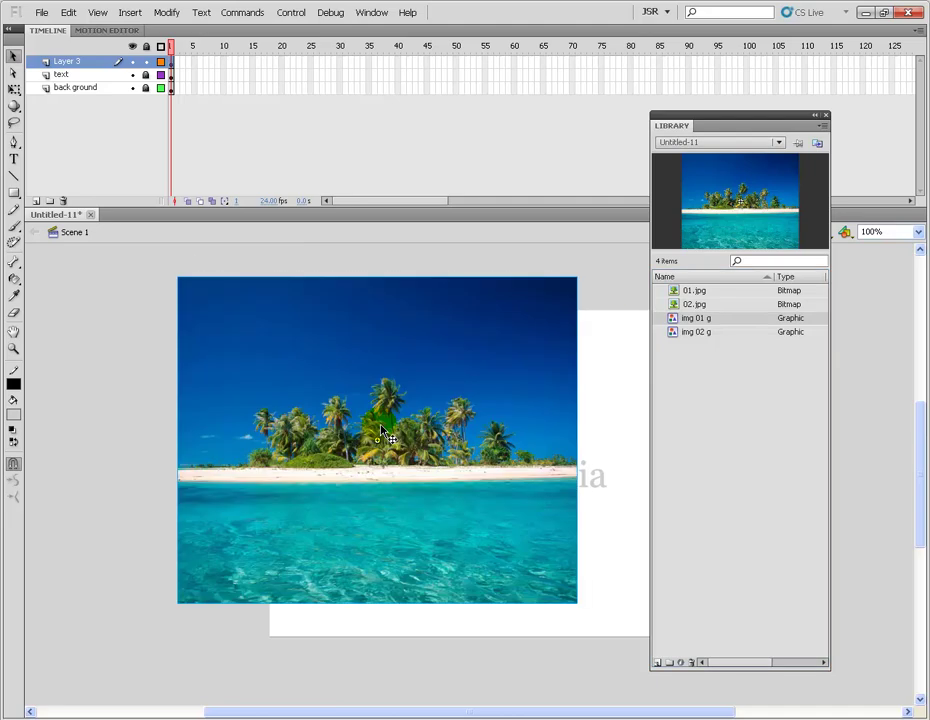
key("F8")
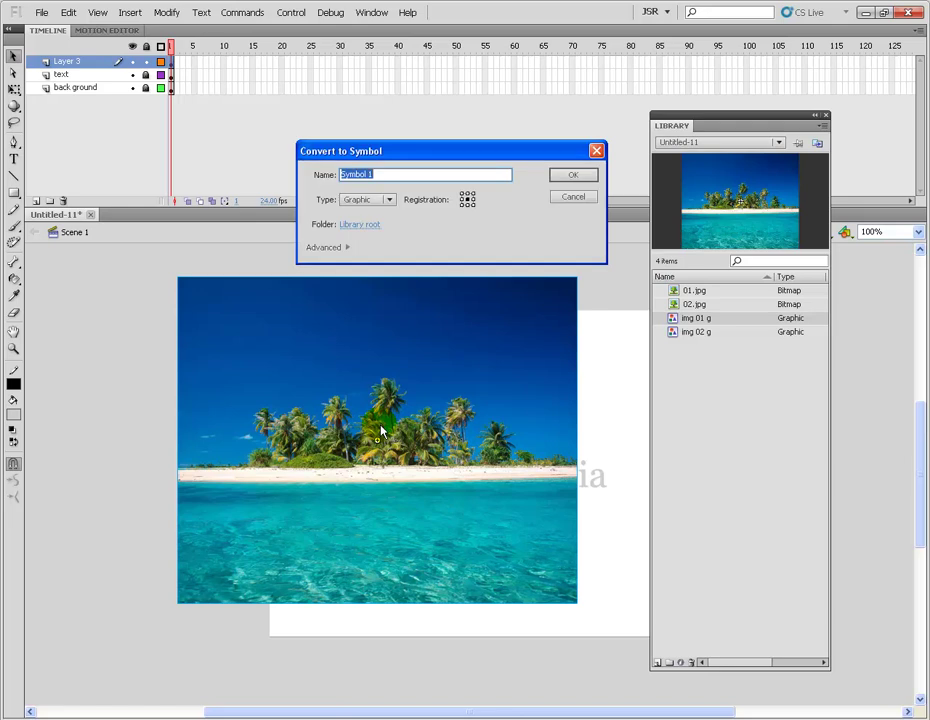
type("img 01 m")
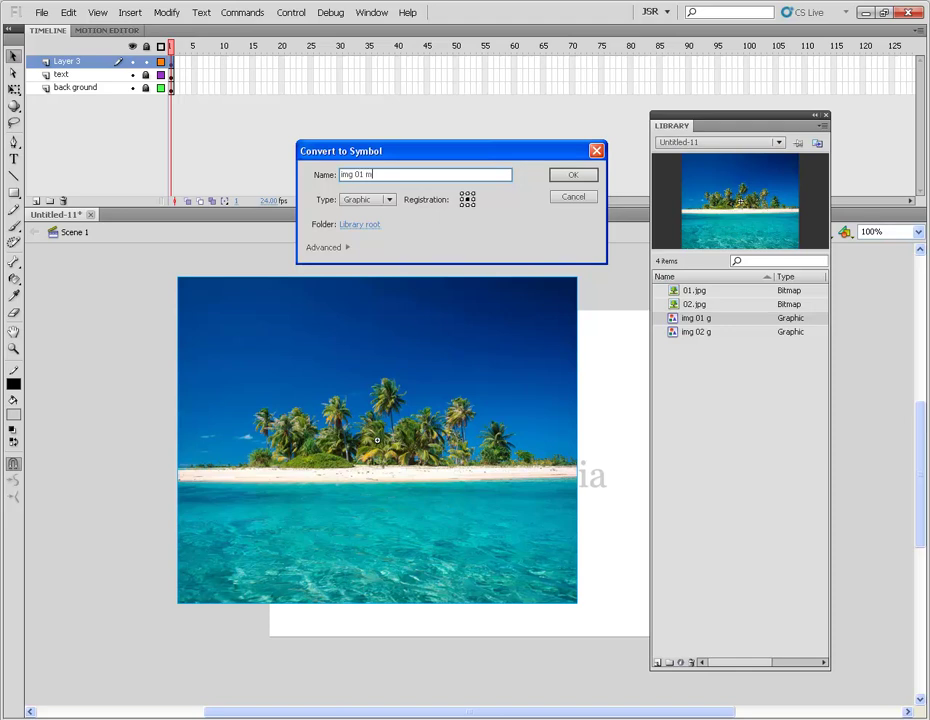
left_click(388, 199)
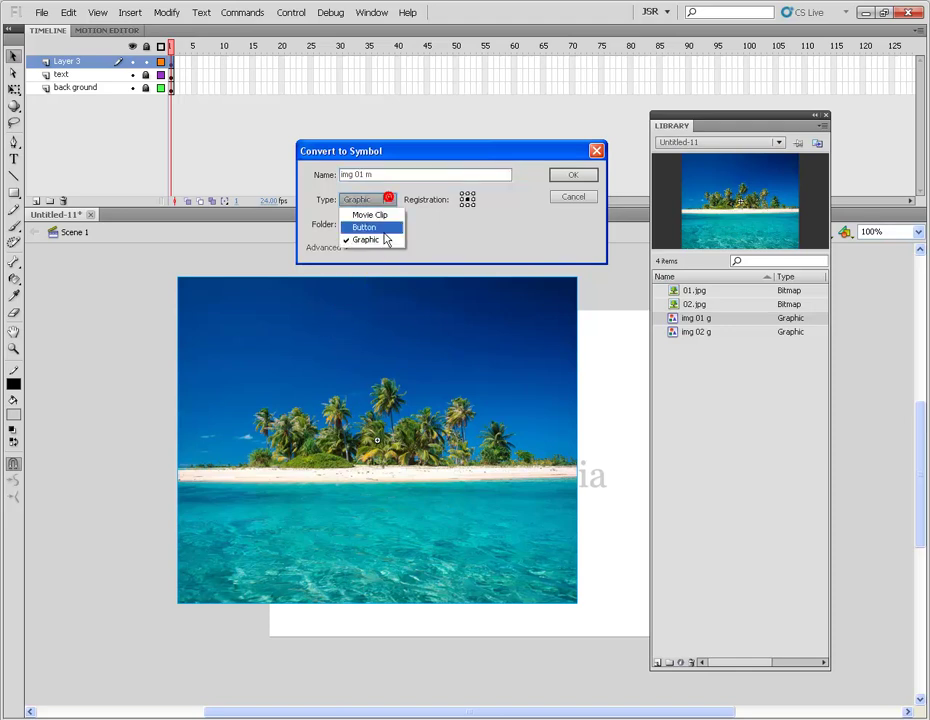
left_click(386, 215)
left_click(572, 175)
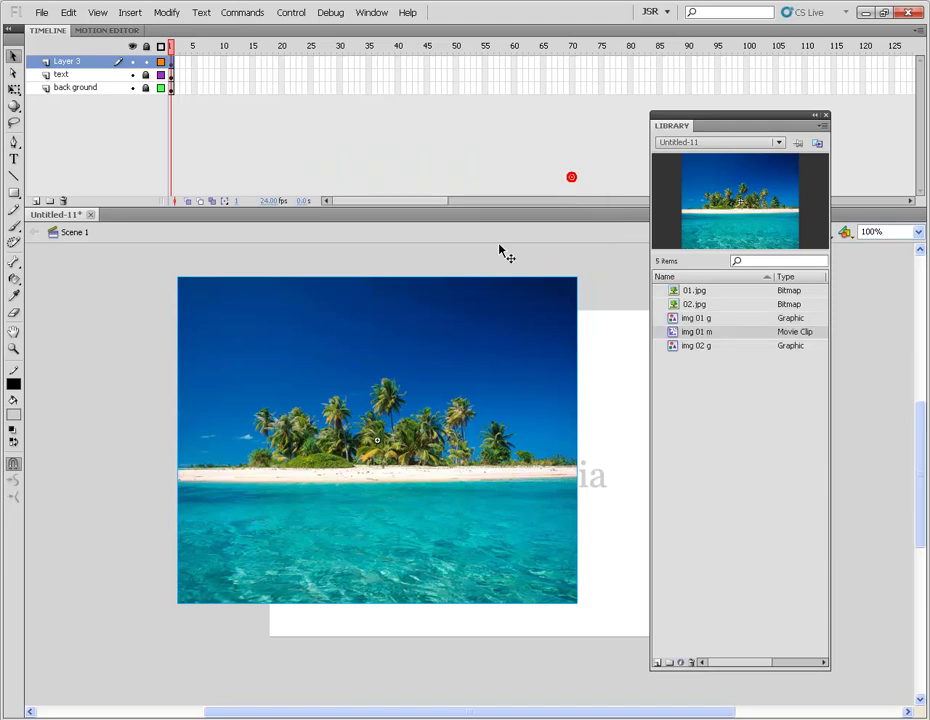
Delete the island image from the stage and place the img 01 m movie clip from the library there instead.
left_click(243, 446)
key("Delete")
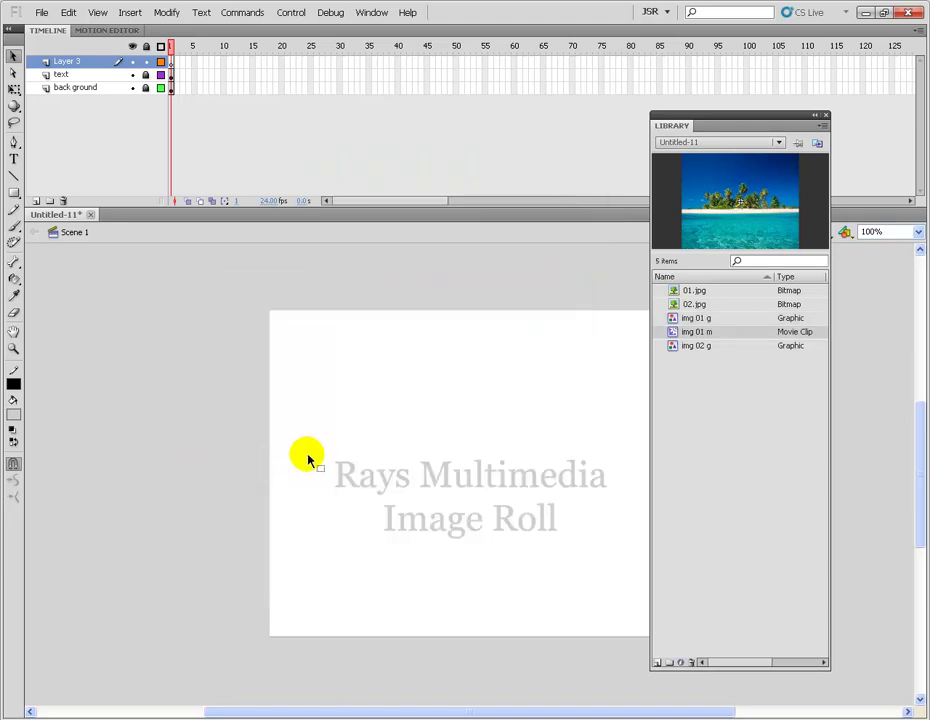
left_click_drag(695, 331, 497, 433)
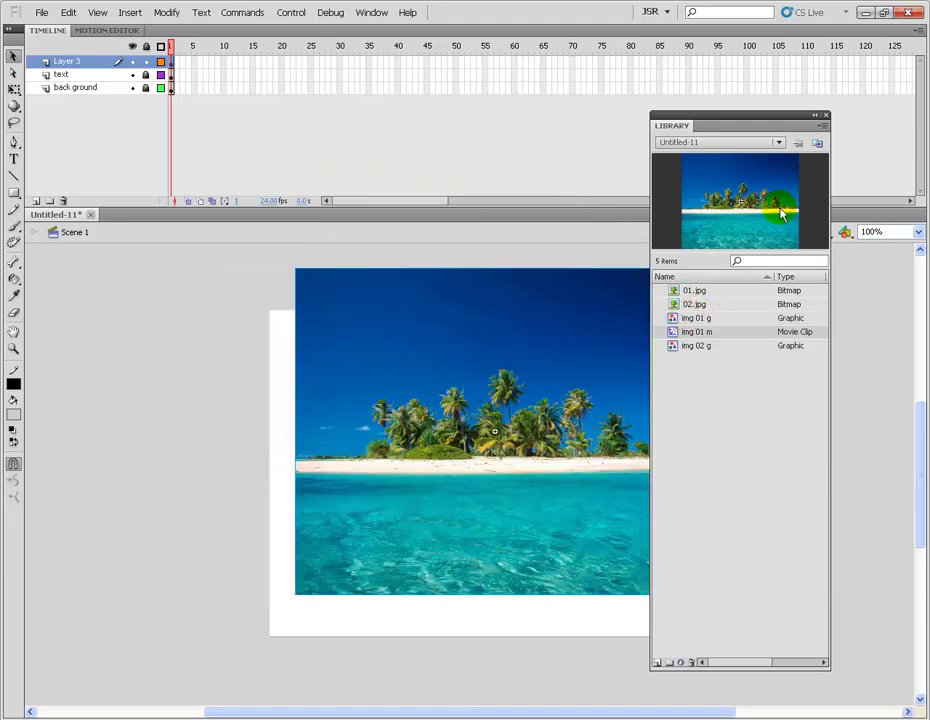
left_click(822, 116)
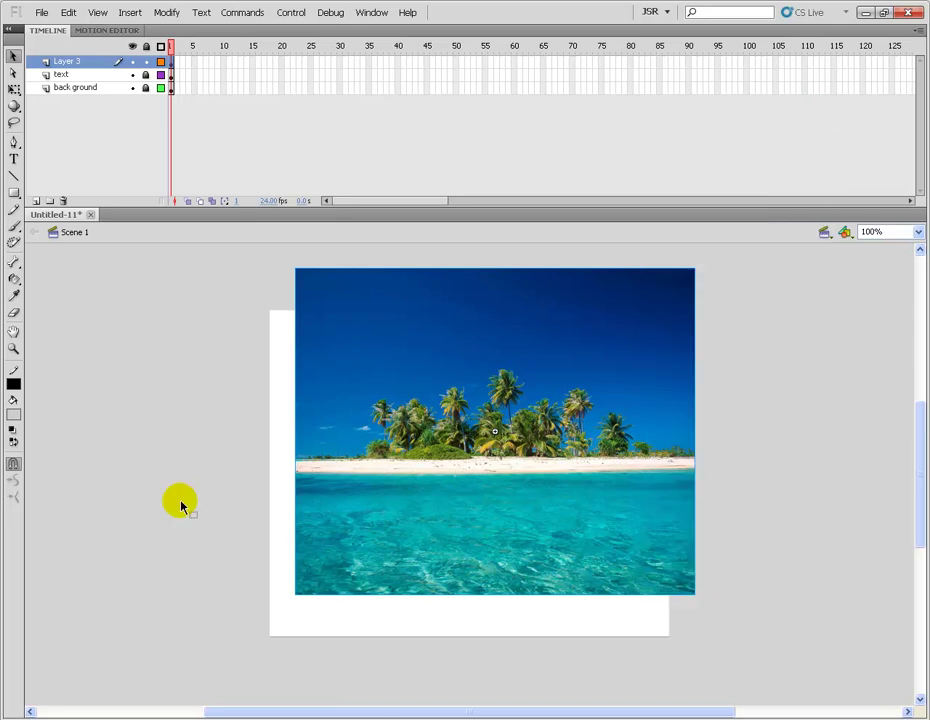
Align the island movie clip with the stage so that it covers the whole white area.
key("Delete")
key("ctrl+z")
key("ctrl+e")
key("ctrl+e")
key("ctrl+e")
key("ctrl+e")
key("ctrl+e")
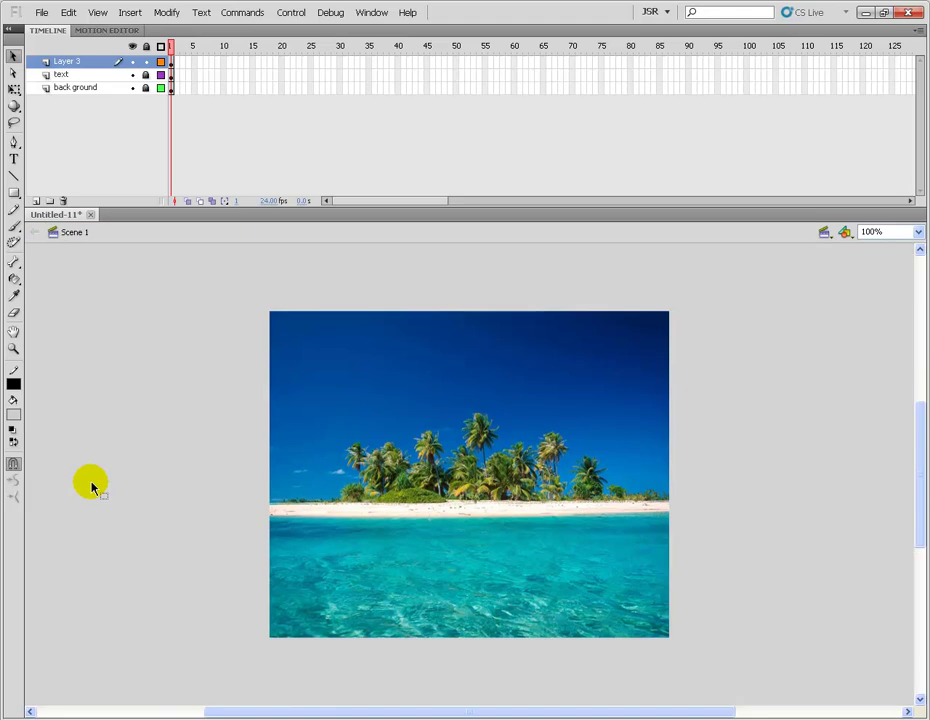
Open the img 01 m movie clip from the library for editing.
key("ctrl+e")
key("ctrl+e")
key("ctrl+e")
key("ctrl+e")
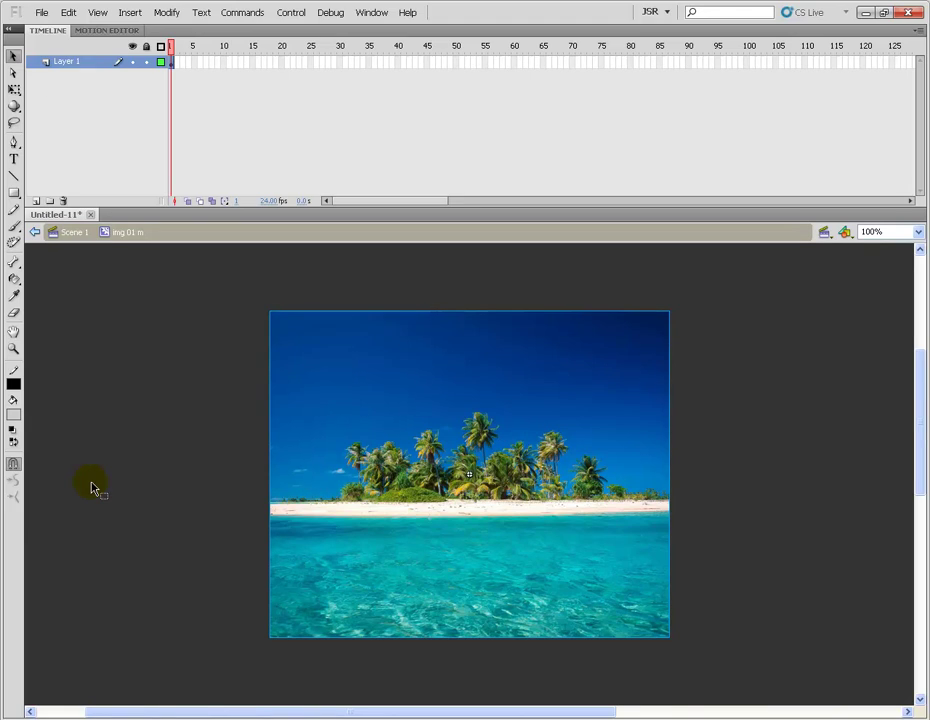
key("ctrl+e")
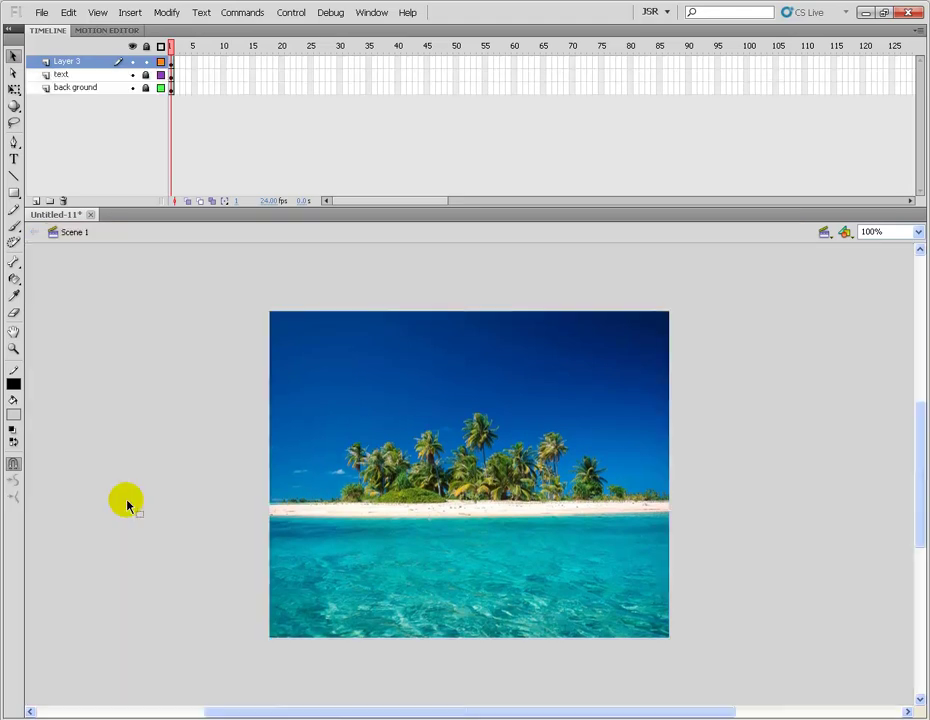
key("ctrl+l")
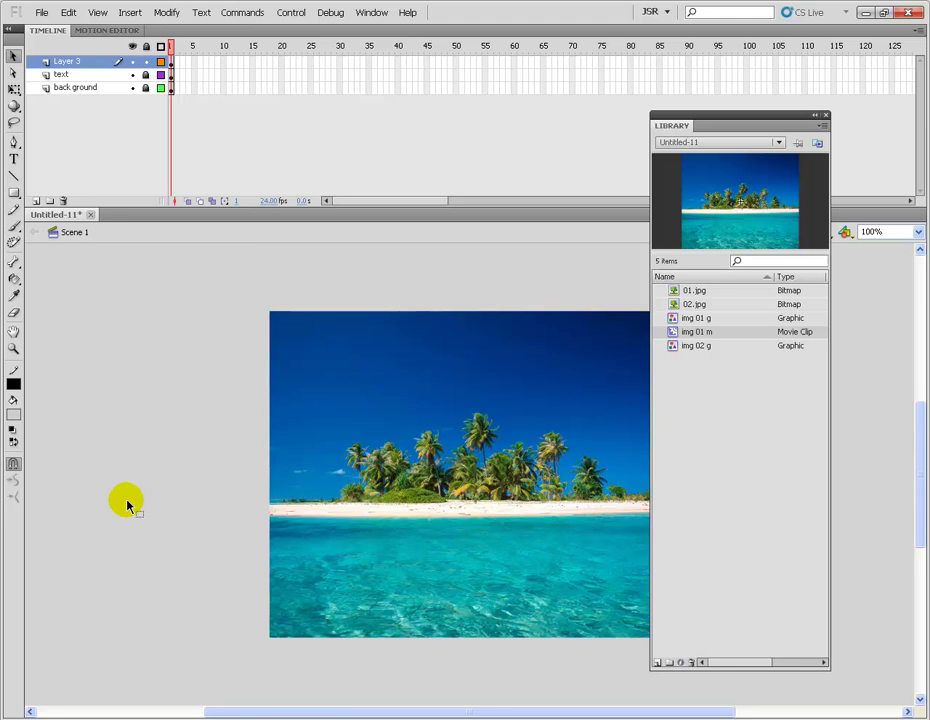
double_click(672, 334)
left_click(825, 116)
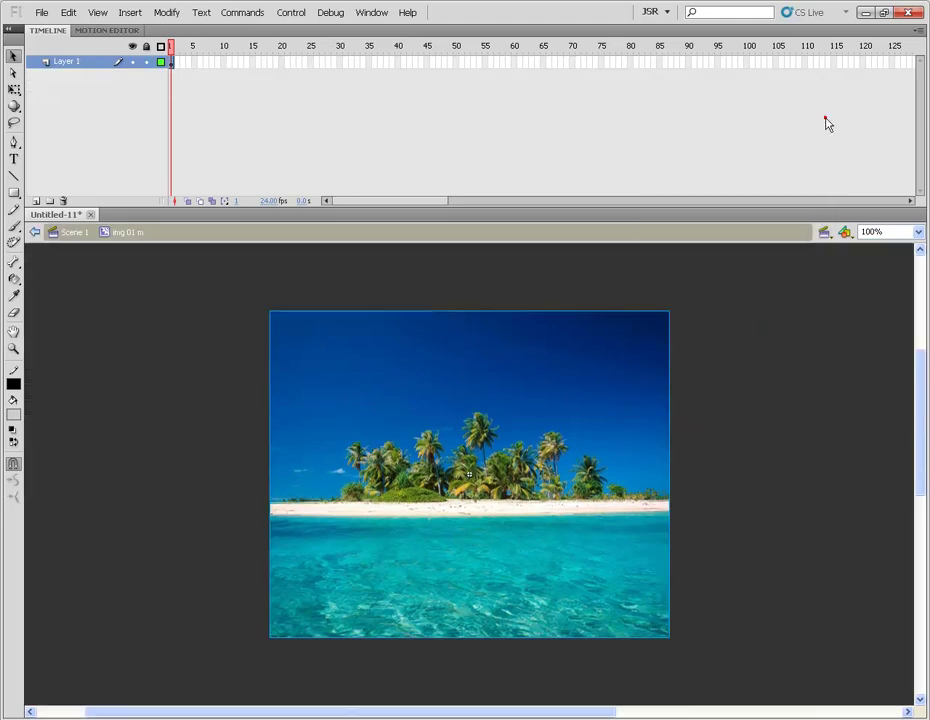
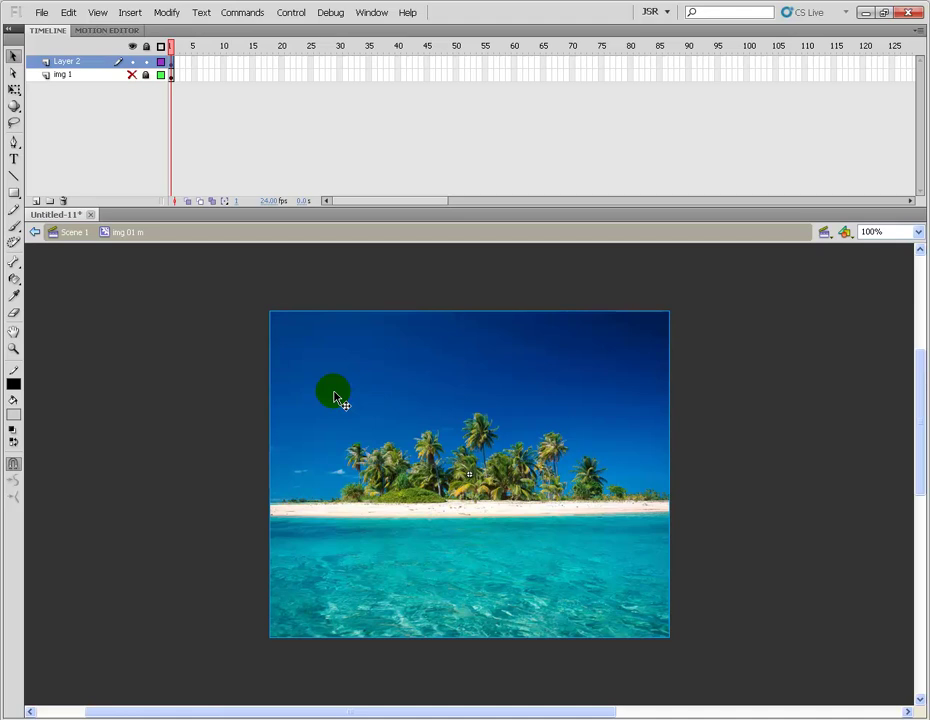
Break apart the island image on Layer 2 into a solid blue filled shape and set the stroke colour to none.
key("ctrl+b")
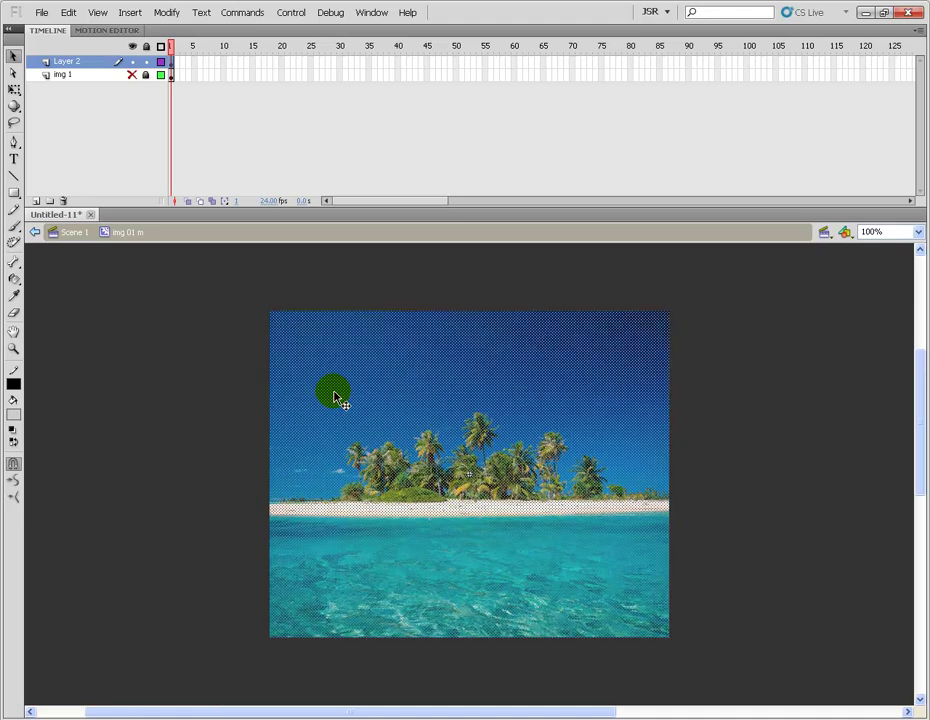
left_click(13, 413)
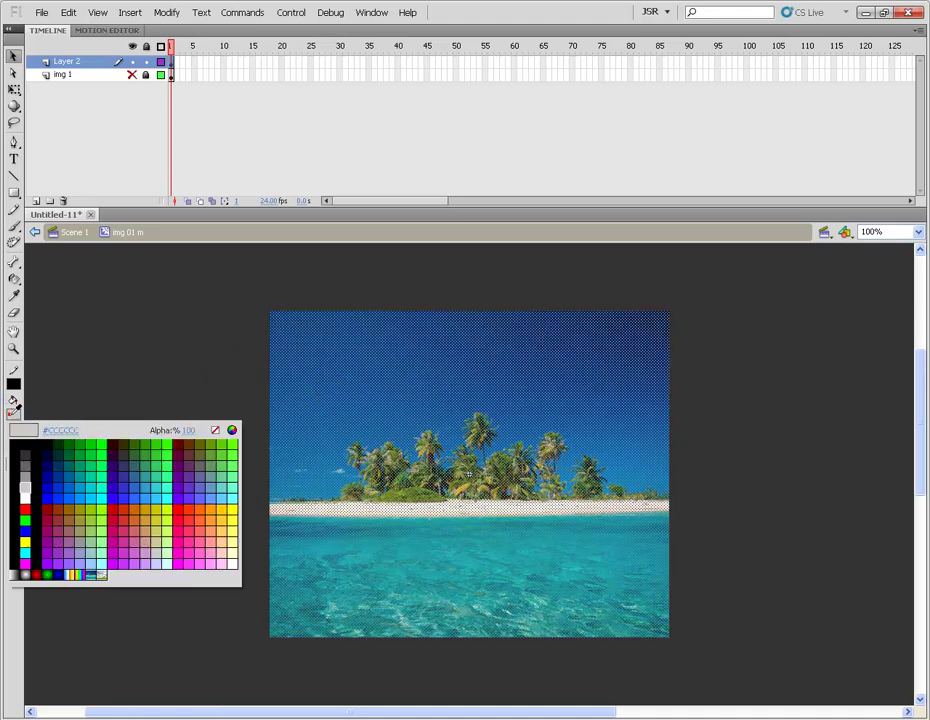
left_click(72, 497)
left_click(91, 438)
left_click(13, 384)
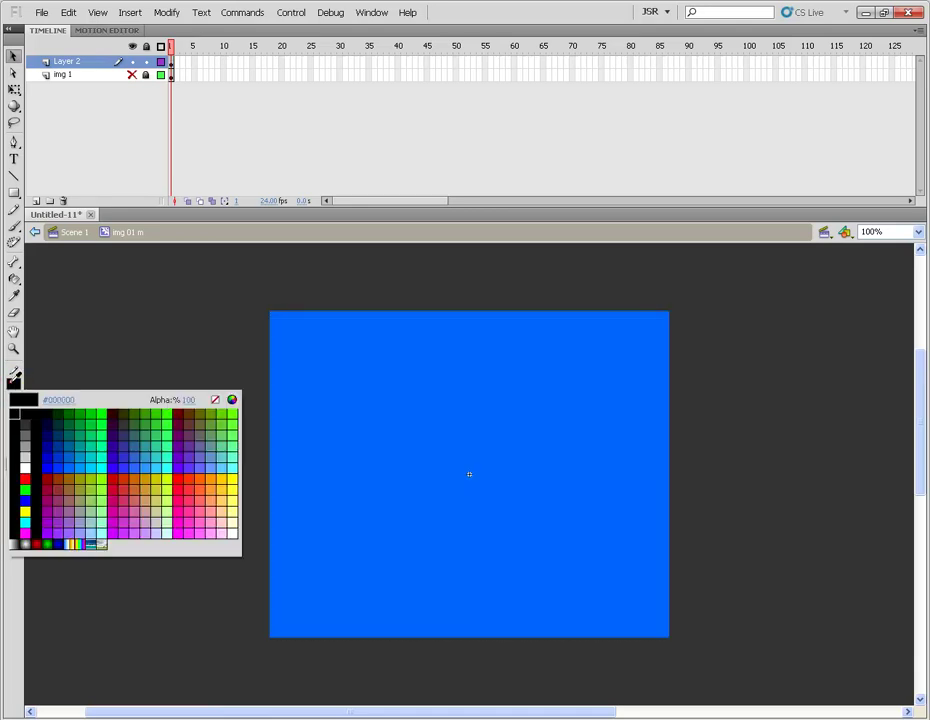
left_click(213, 402)
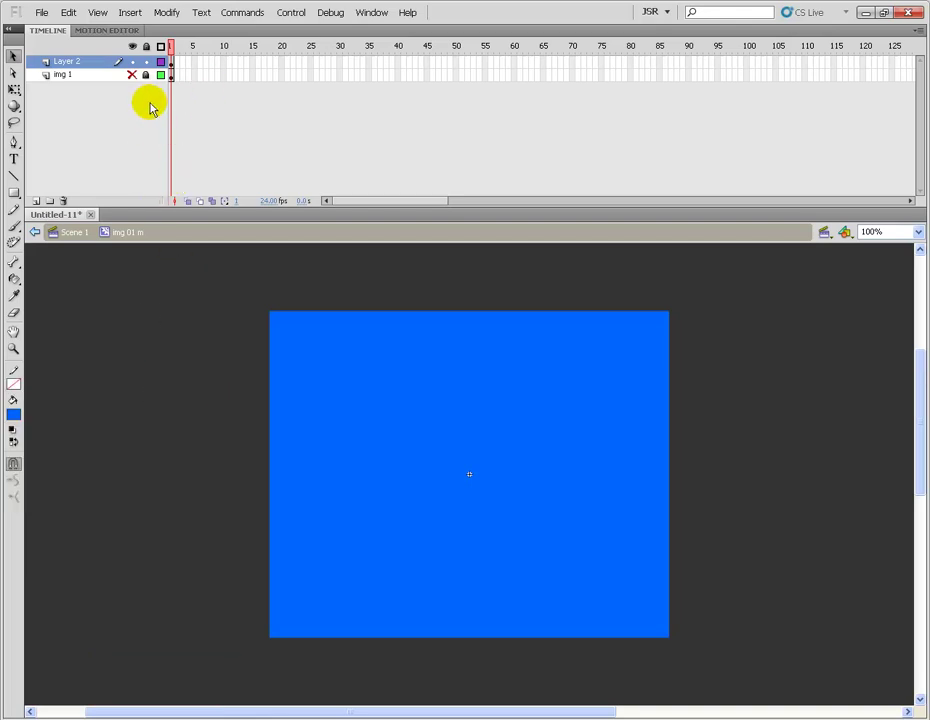
Show the img 1 layer and extend its frames to frame 50, playing the timeline to check it.
left_click(132, 76)
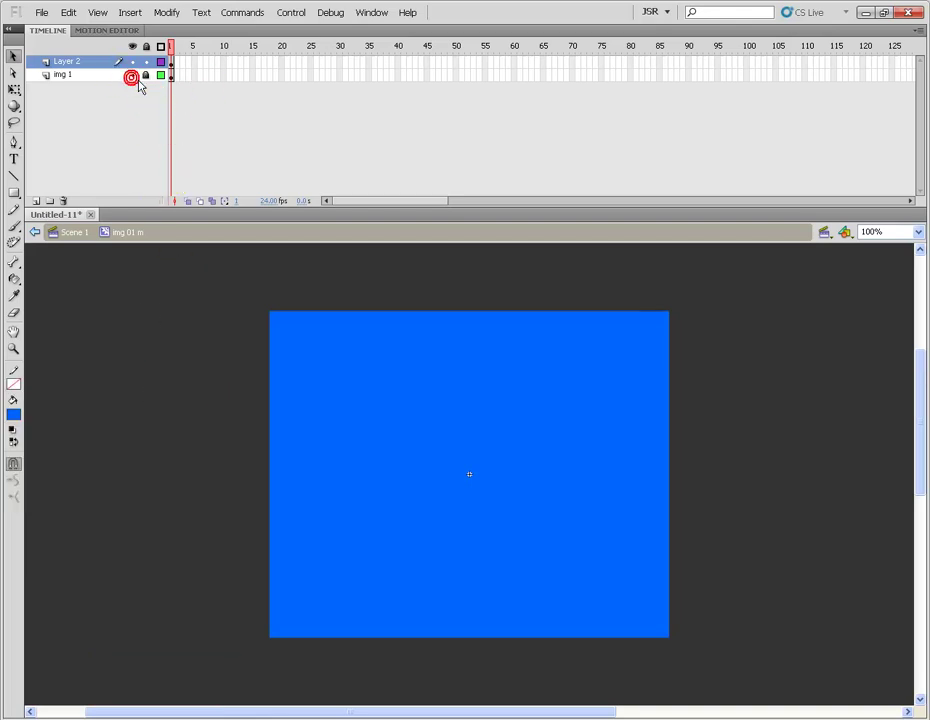
left_click(455, 75)
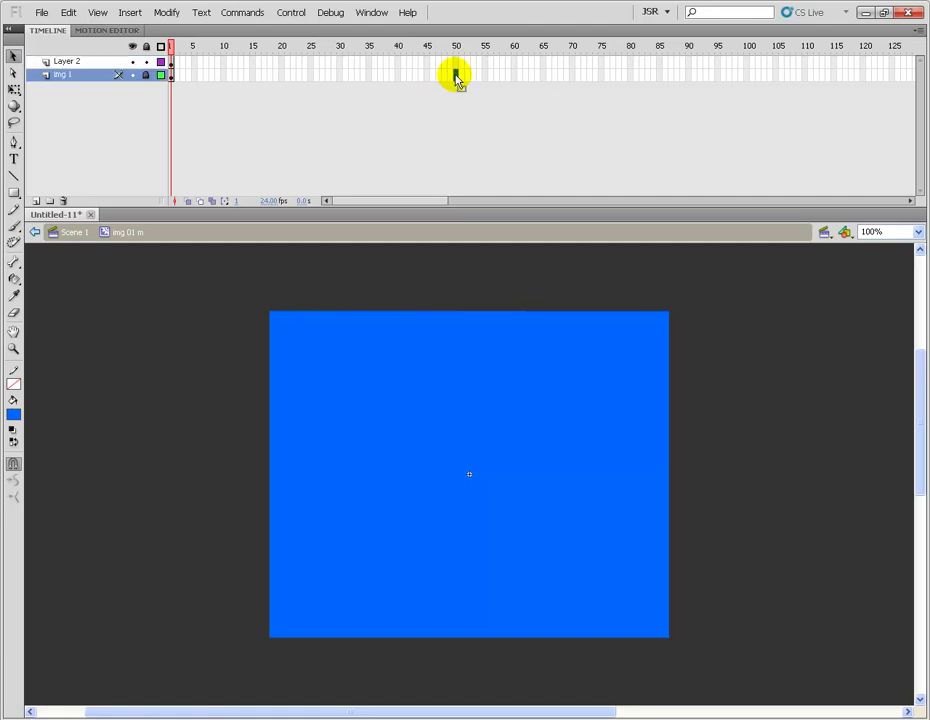
key("F5")
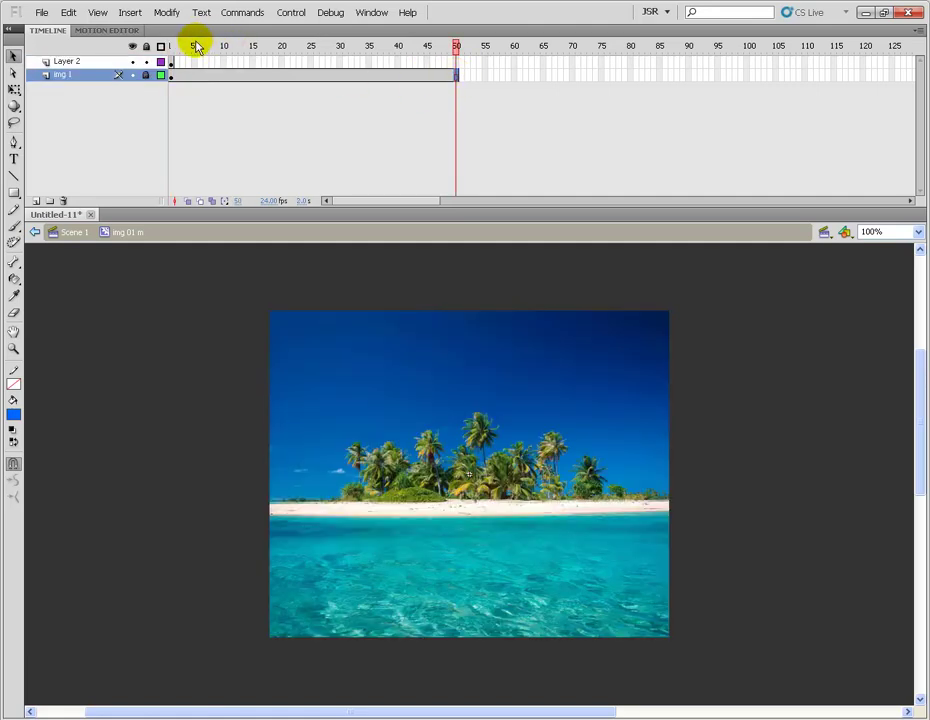
left_click_drag(172, 47, 173, 82)
key("Return")
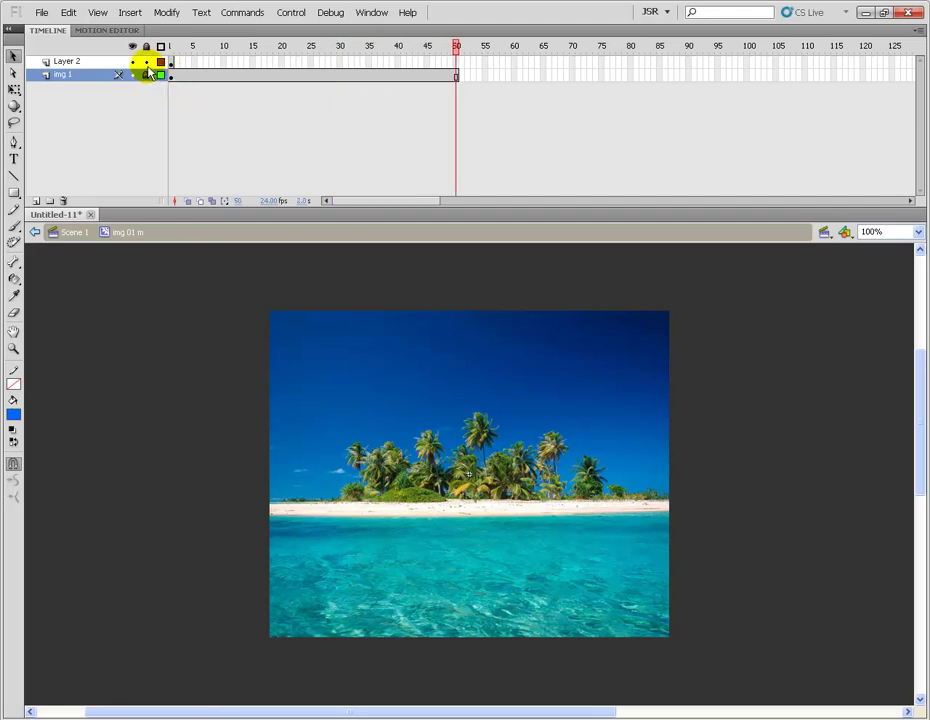
Hide the img 1 layer and insert a keyframe at frame 50 of Layer 2.
left_click(133, 75)
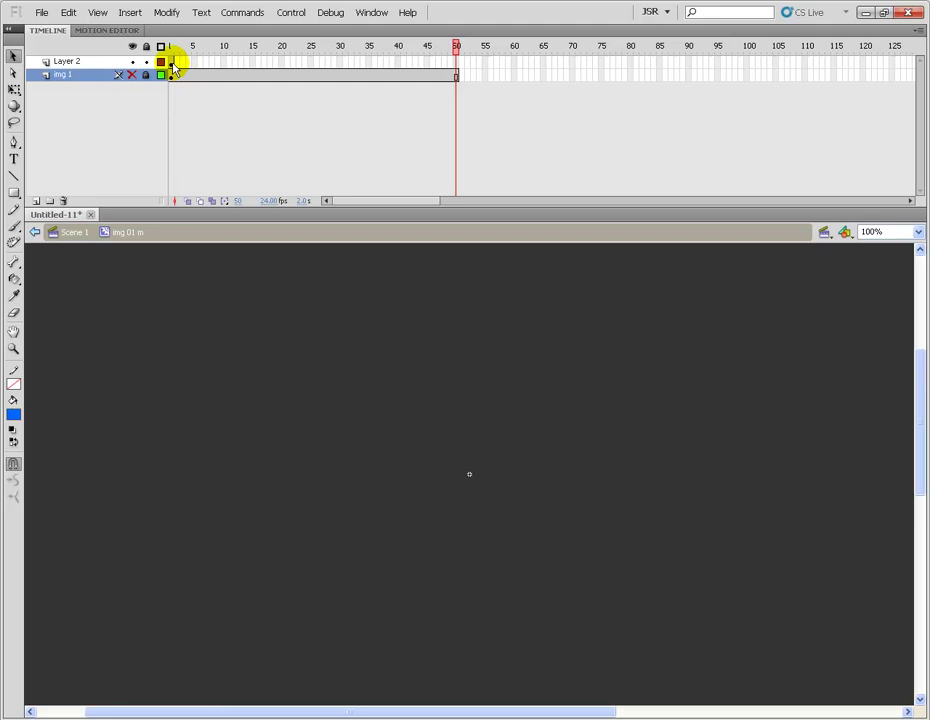
left_click(173, 66)
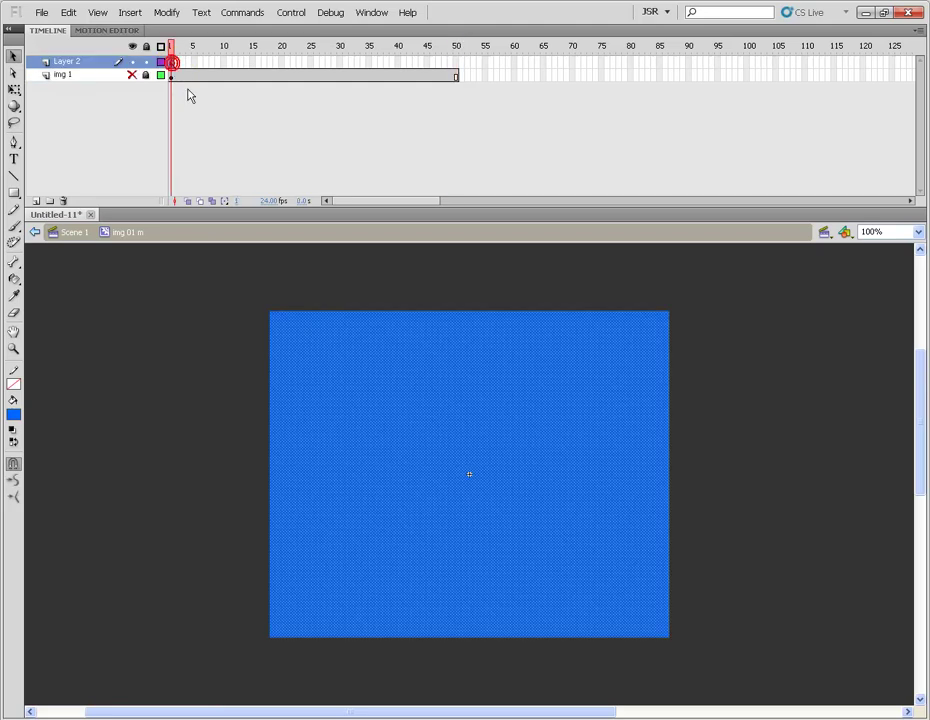
left_click(456, 66)
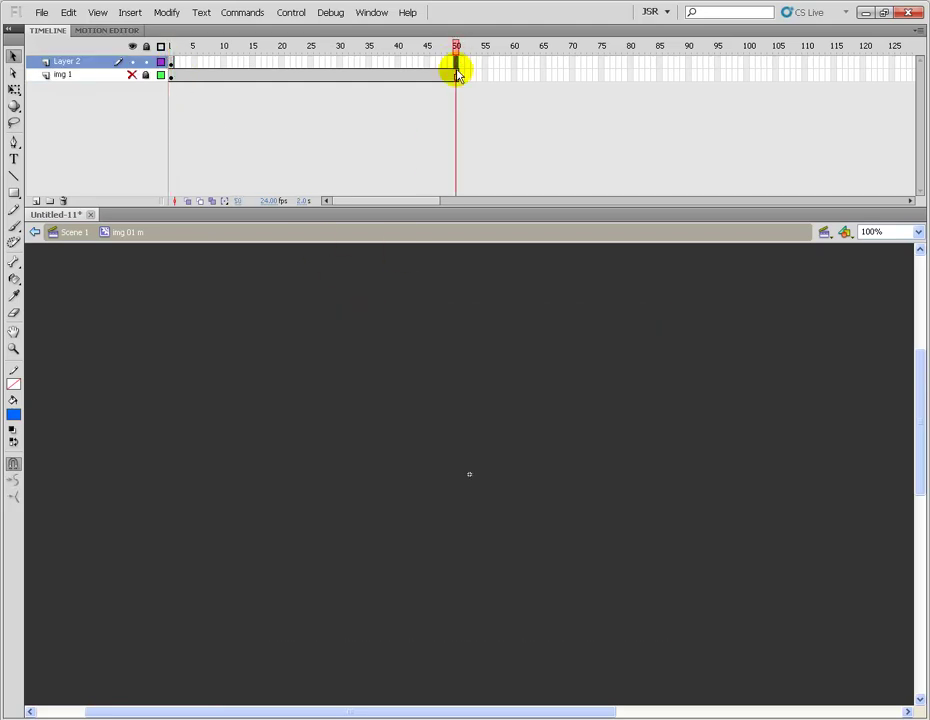
key("F6")
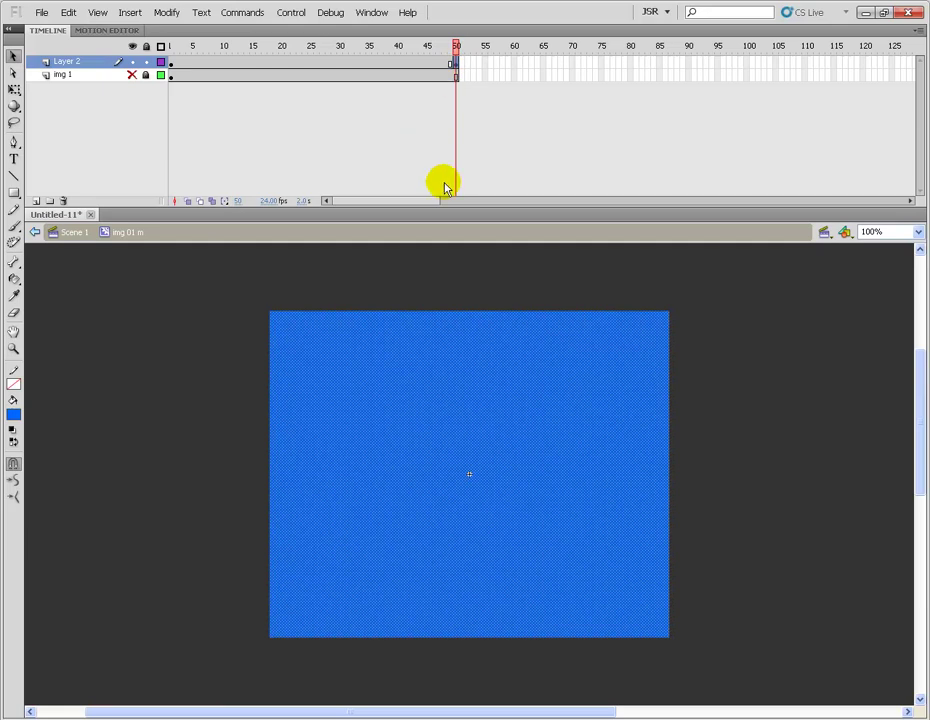
left_click(172, 63)
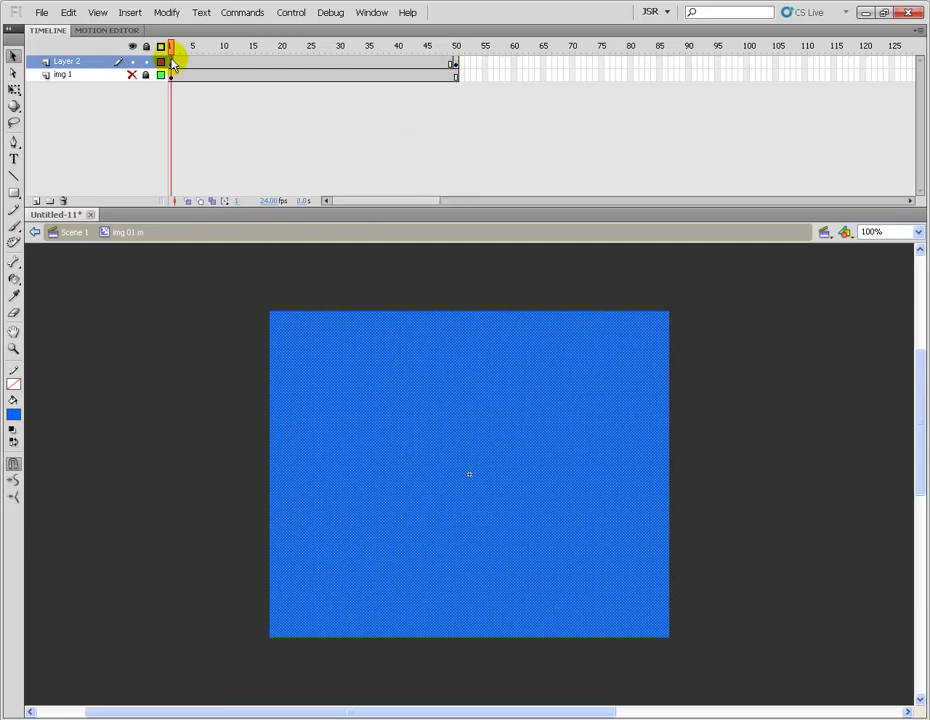
left_click(456, 64)
Delete the whole blue shape from frame 1 of Layer 2.
left_click(172, 64)
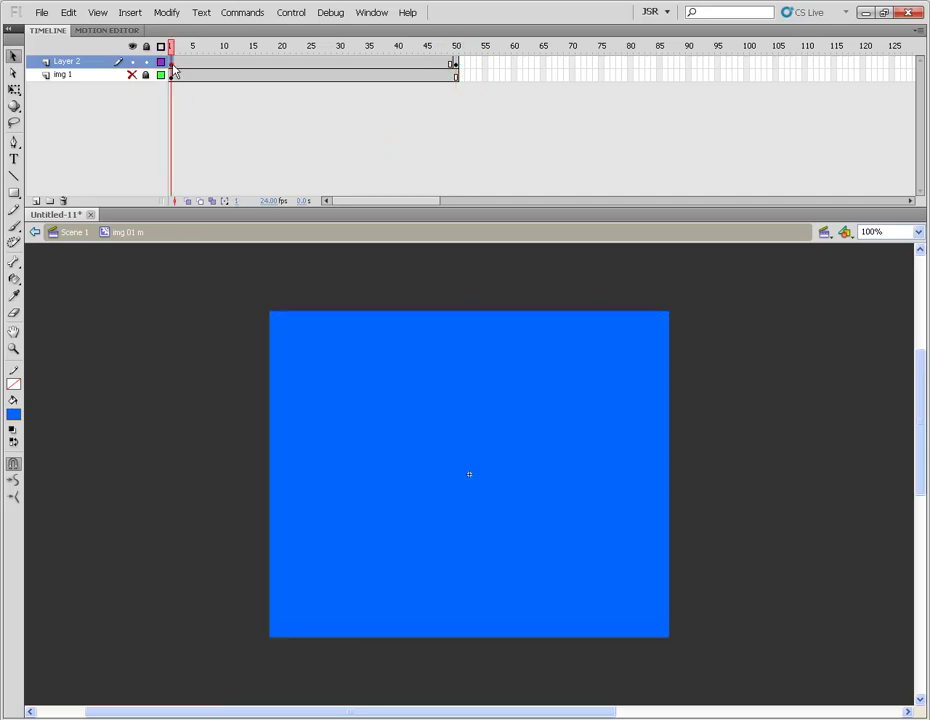
left_click(235, 455)
mouse_move(222, 303)
left_mouse_down()
mouse_move(316, 633)
mouse_move(303, 654)
left_mouse_up()
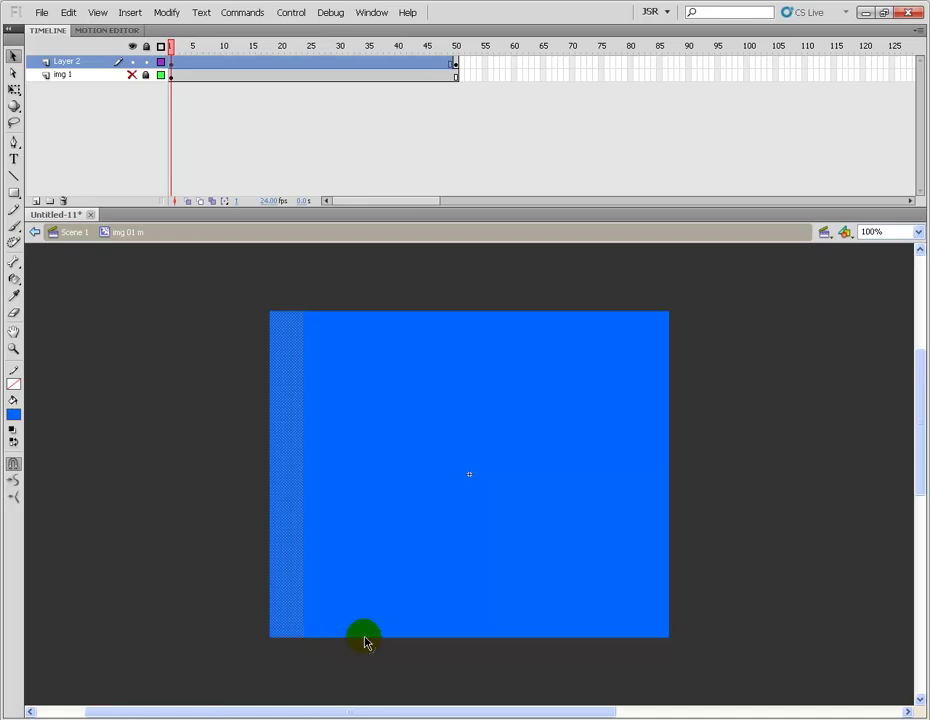
left_click(191, 542)
left_click(375, 570)
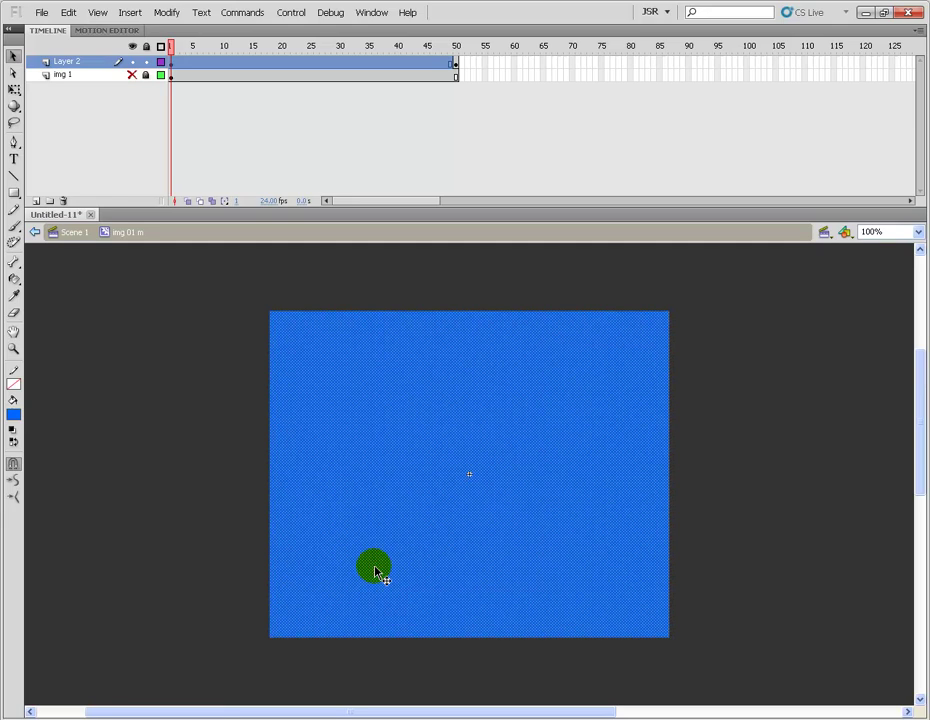
key("Delete")
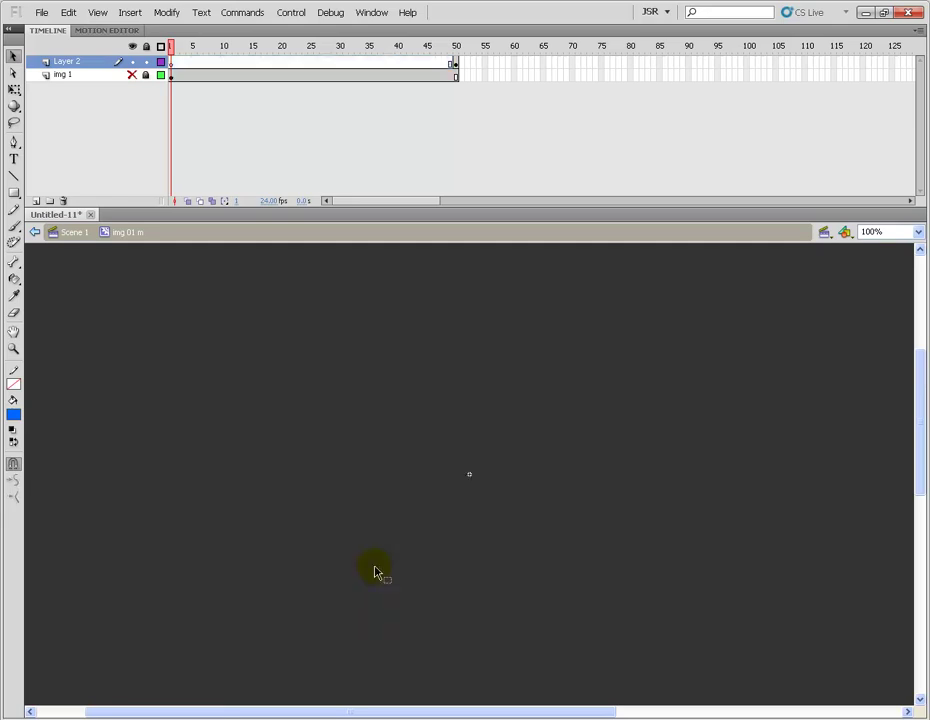
Undo the last deletion in frame 1 of Layer 2 and create a shape tween between frames 1 and 50.
key("ctrl+z")
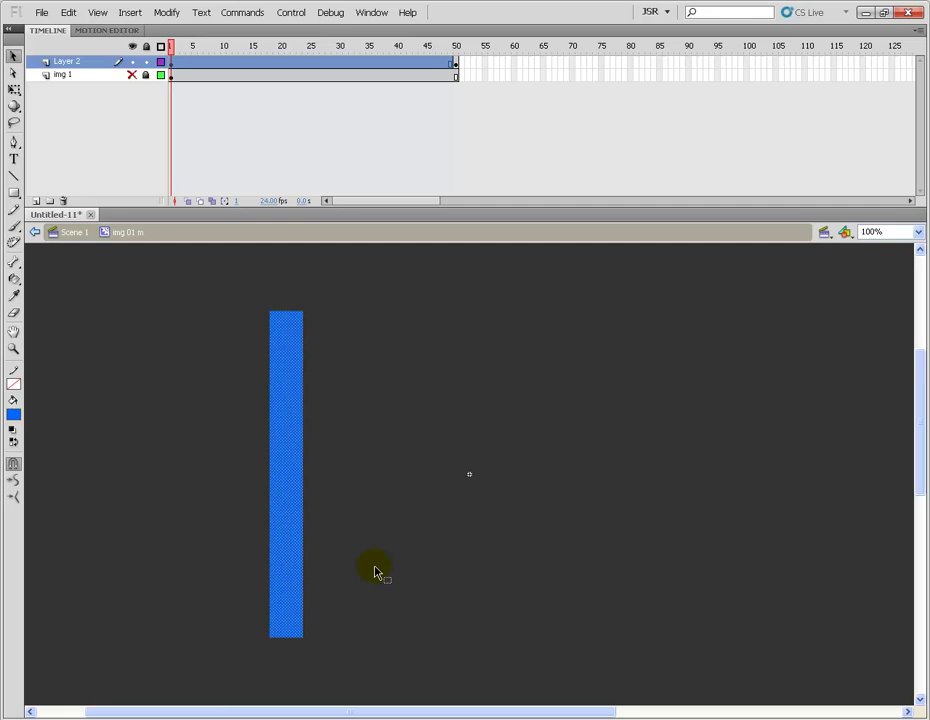
left_click(372, 573)
left_click(291, 63)
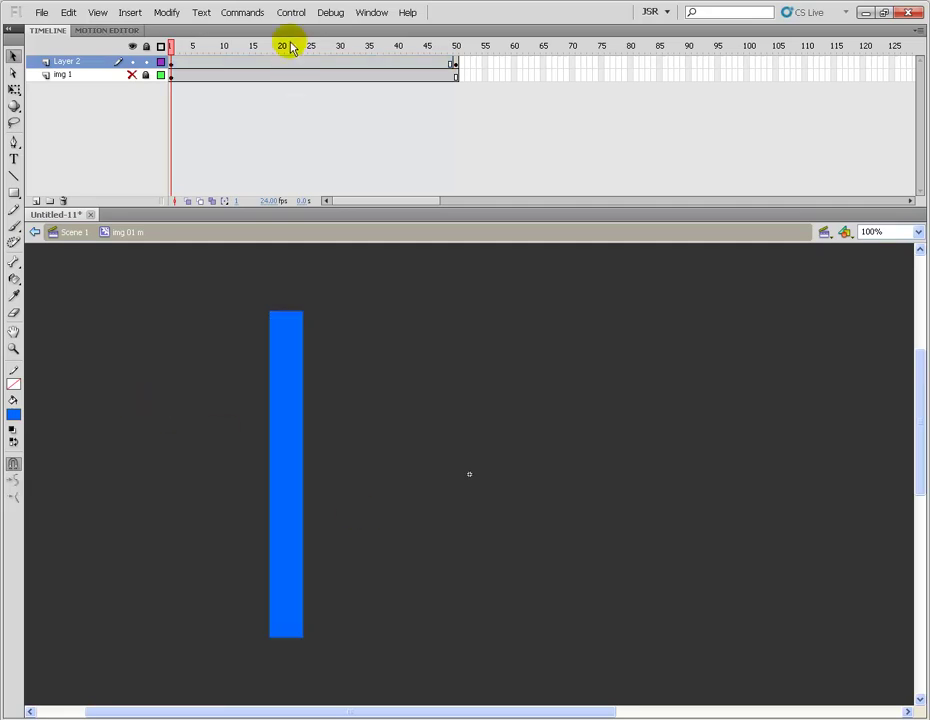
right_click(289, 63)
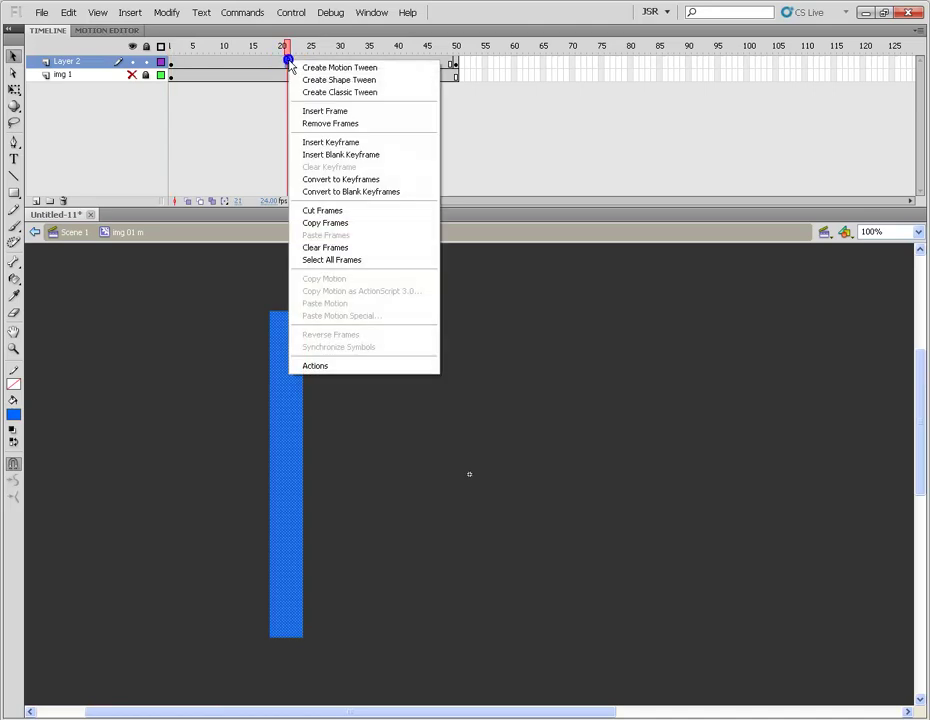
left_click(388, 81)
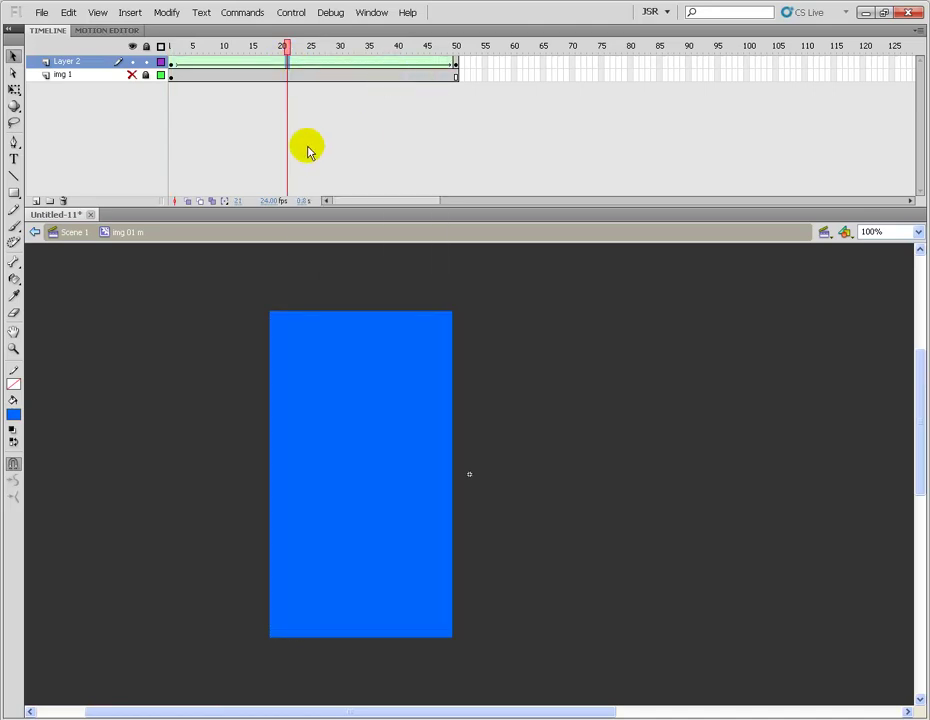
Show the img 1 layer and play the timeline from frame 1 to check the blue shape tween over the island image.
left_click(133, 75)
left_click(172, 47)
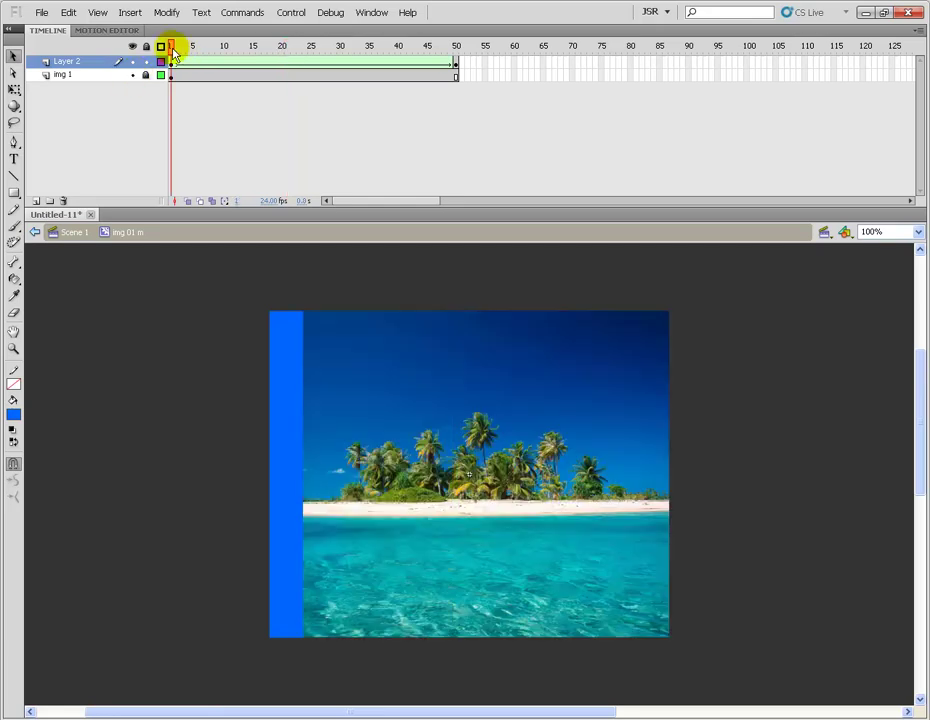
key("Return")
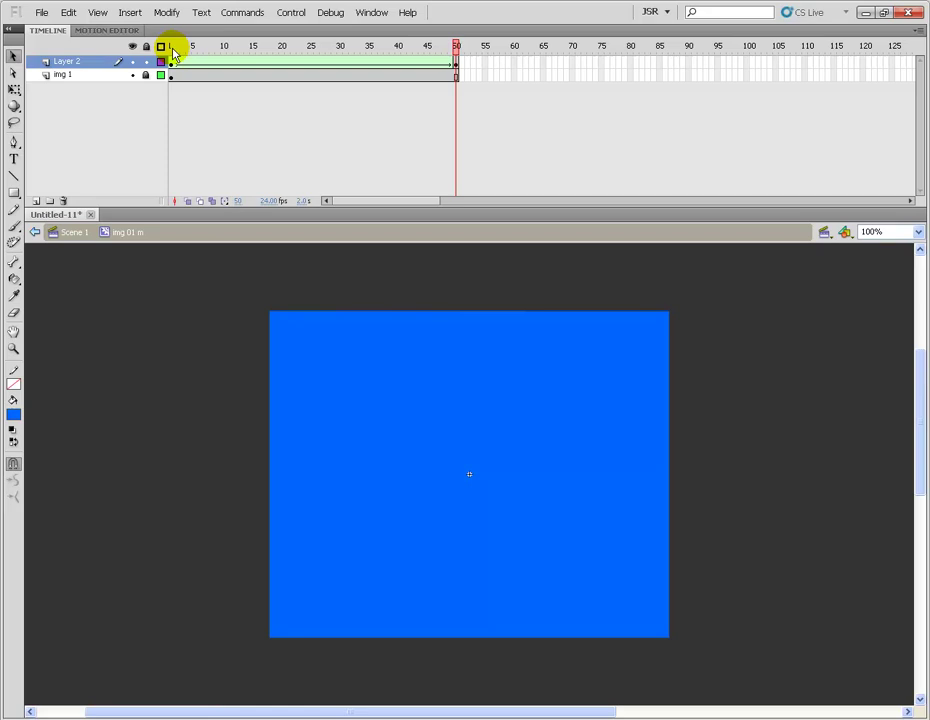
Turn Layer 2 into a mask for the img 1 layer and play the timeline to check the reveal.
left_click(74, 63)
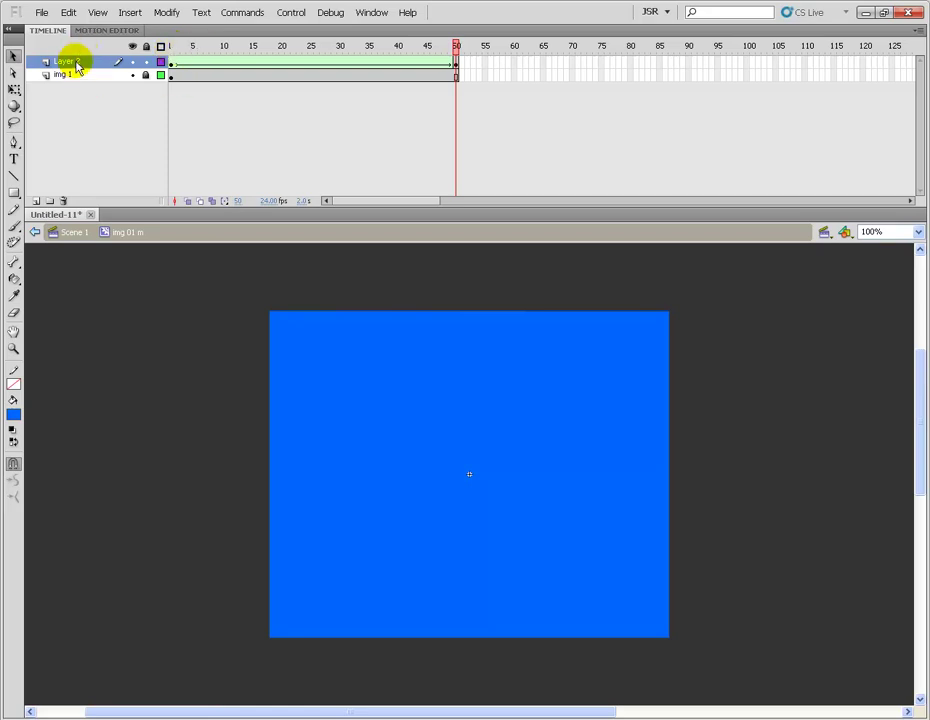
right_click(76, 66)
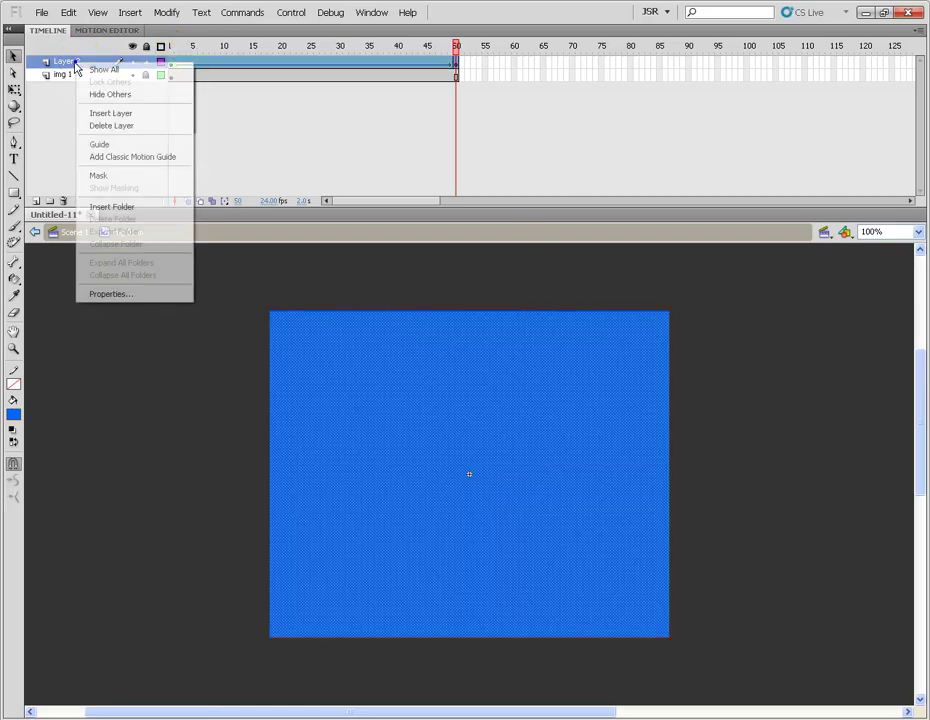
left_click(120, 177)
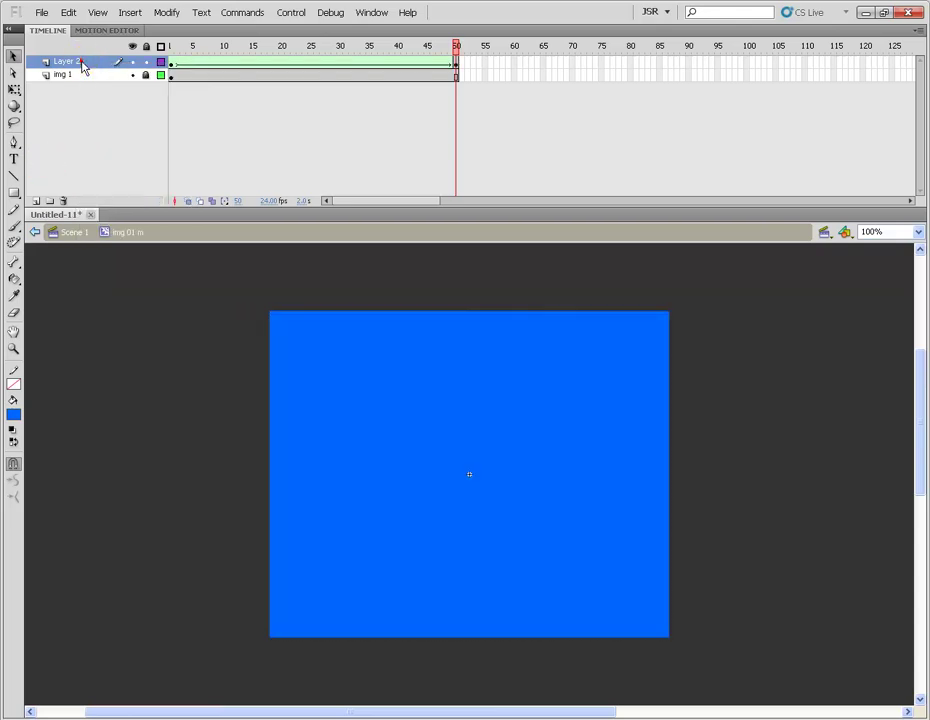
right_click(80, 62)
left_click(131, 176)
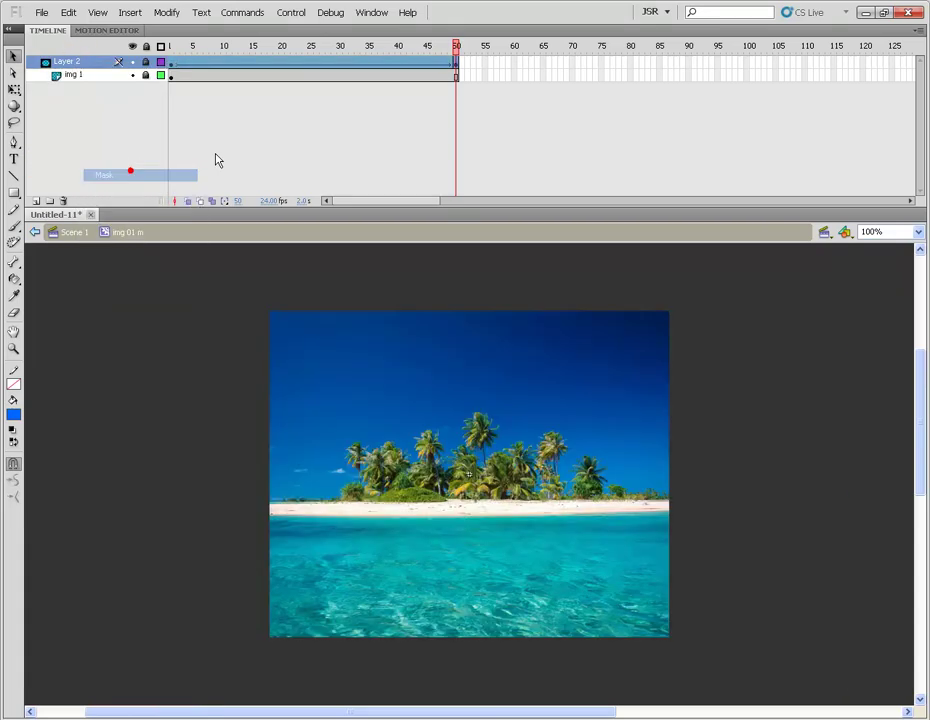
key("Return")
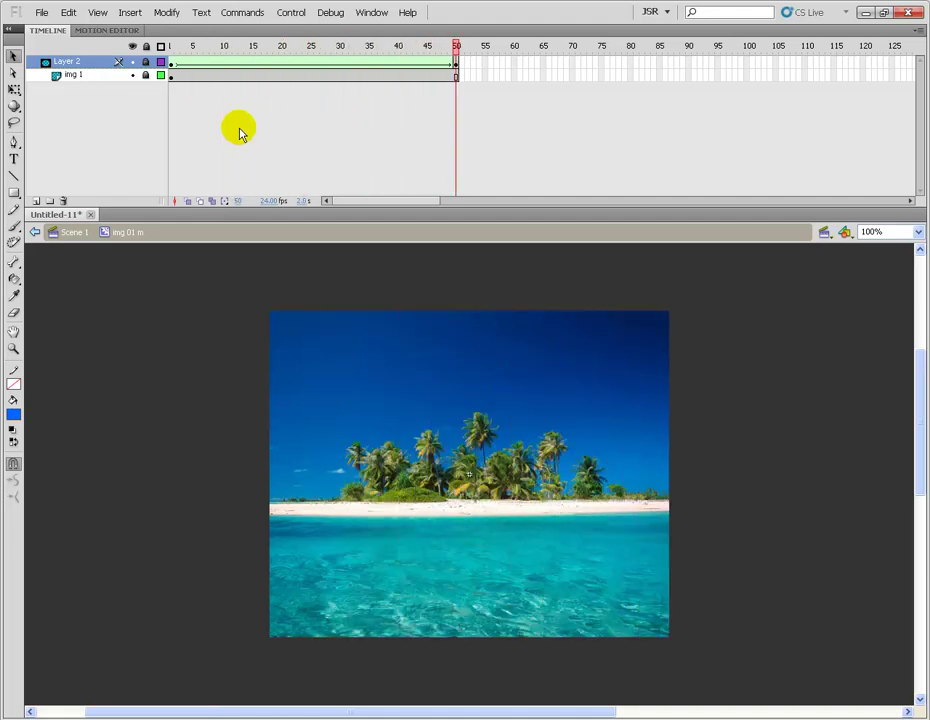
Hide the img 1 layer, unlock Layer 2 and play from frame 1 to view the blue mask shape by itself.
left_click(132, 75)
left_click(170, 61)
left_click(146, 61)
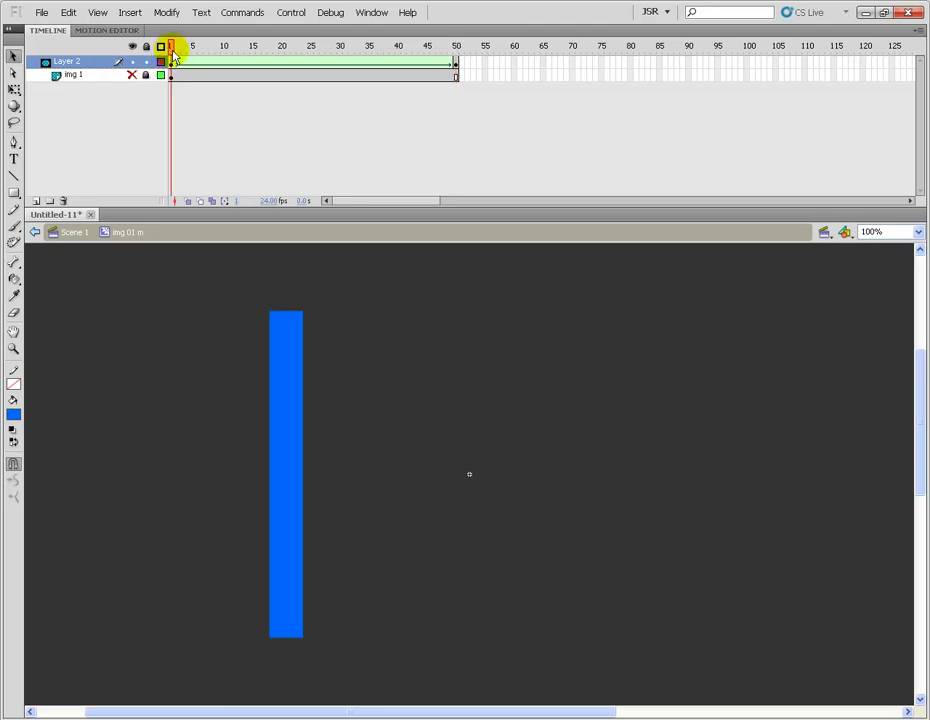
key("Return")
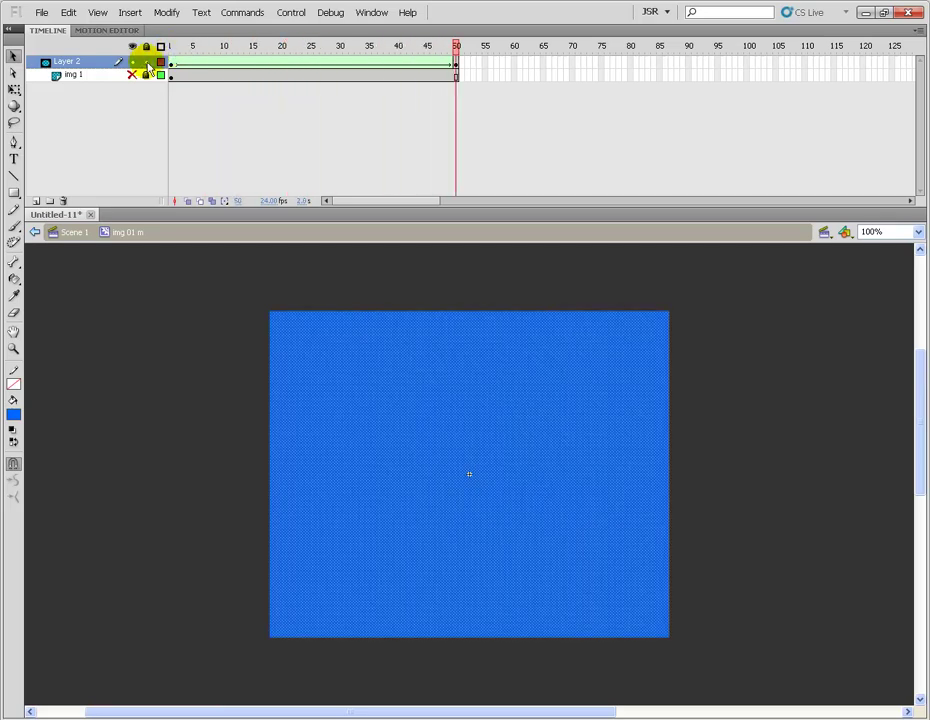
Lock Layer 2, show the img 1 layer again and replay the masked animation.
left_click(146, 61)
left_click(132, 74)
left_click(226, 140)
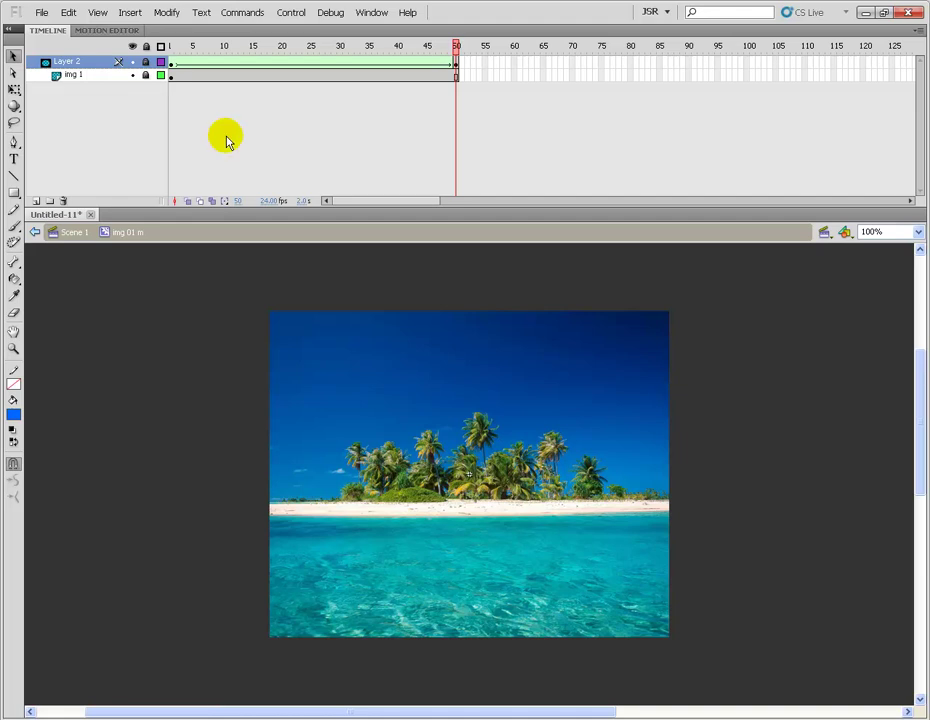
key("Return")
key("Return")
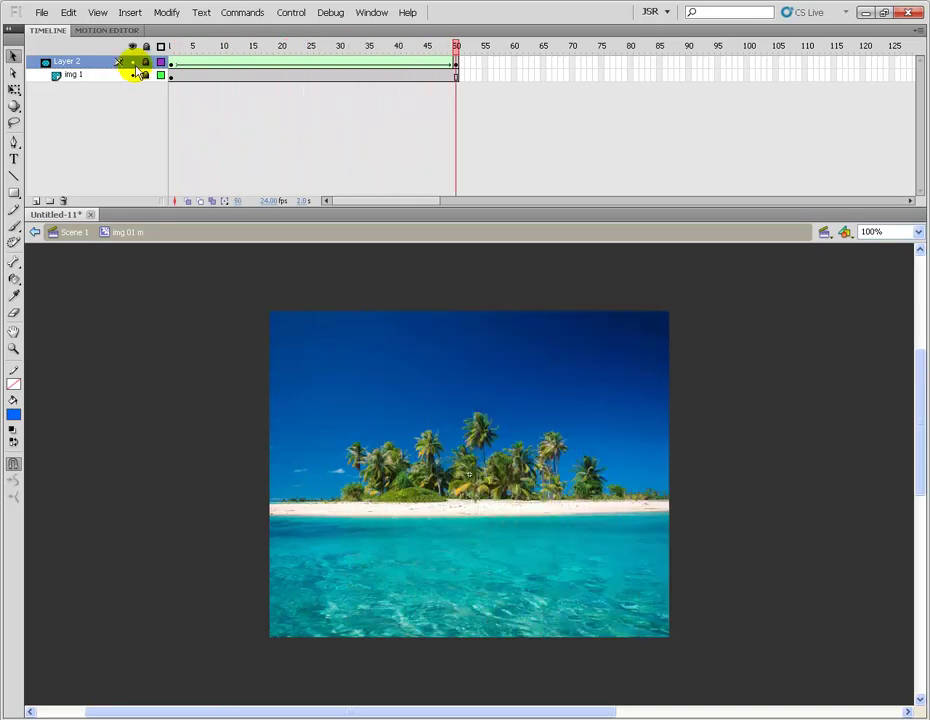
Hide Layer 2 and img 1, add a new layer above them and place the img 01 g graphic from the library, centred on the registration point.
left_click_drag(133, 62, 140, 90)
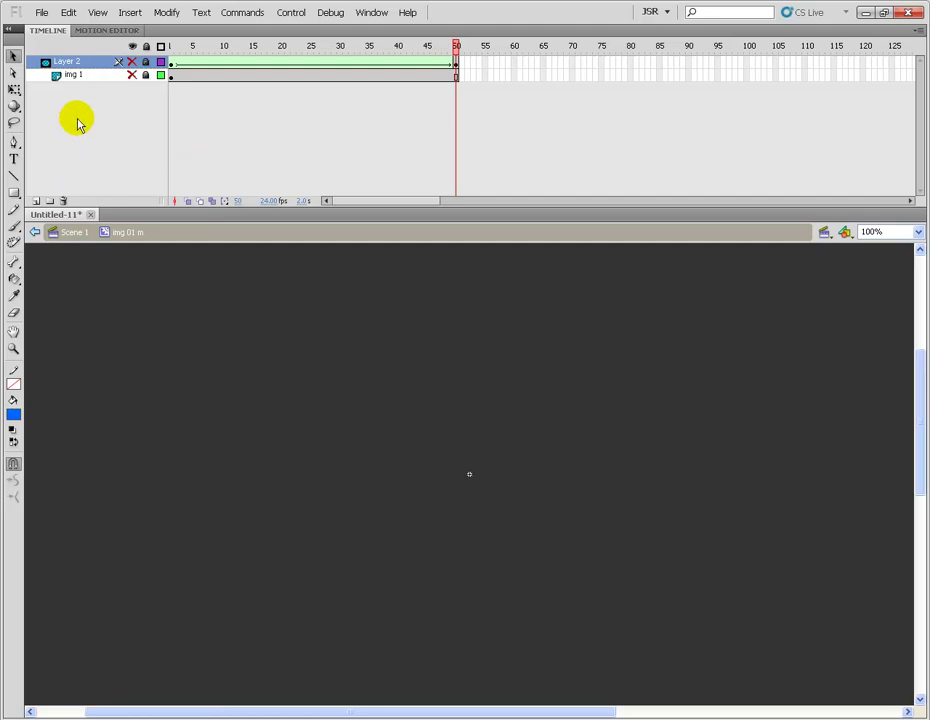
left_click(35, 201)
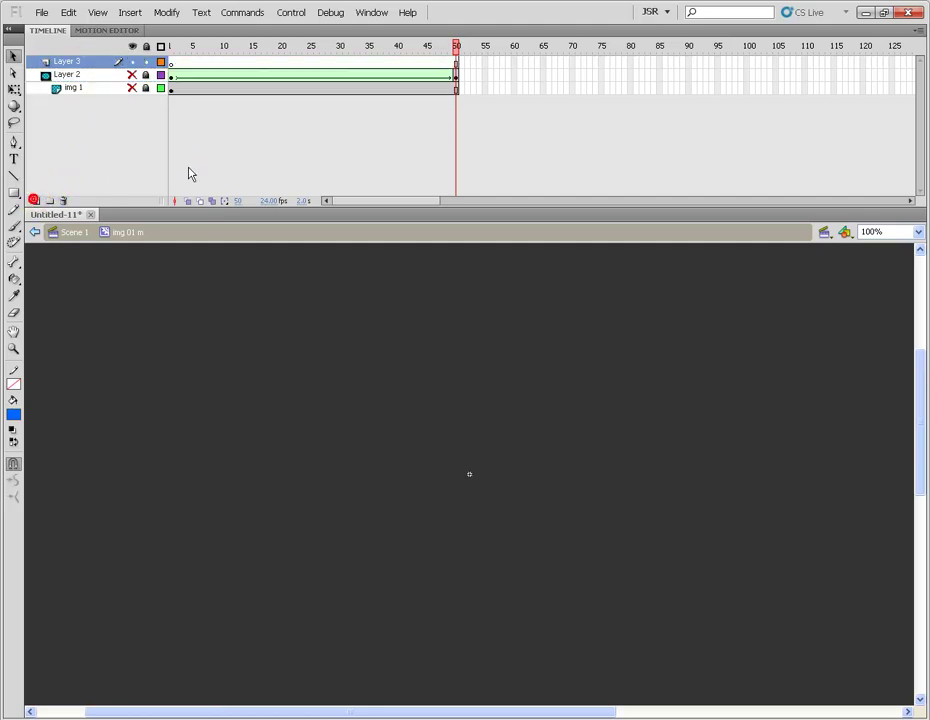
key("ctrl+l")
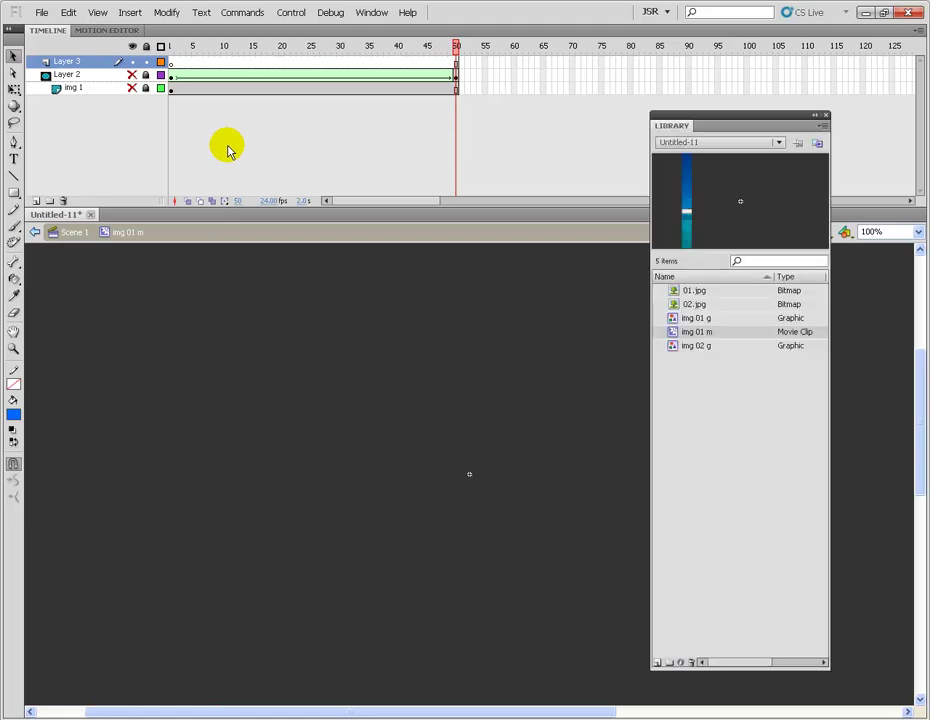
left_click_drag(695, 322, 527, 403)
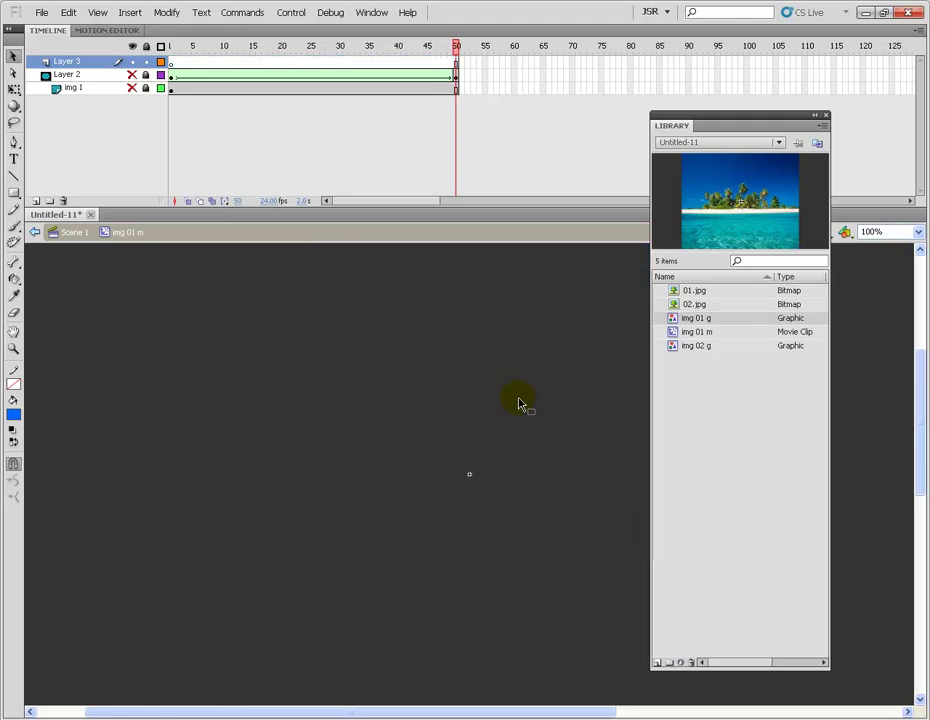
left_click(827, 116)
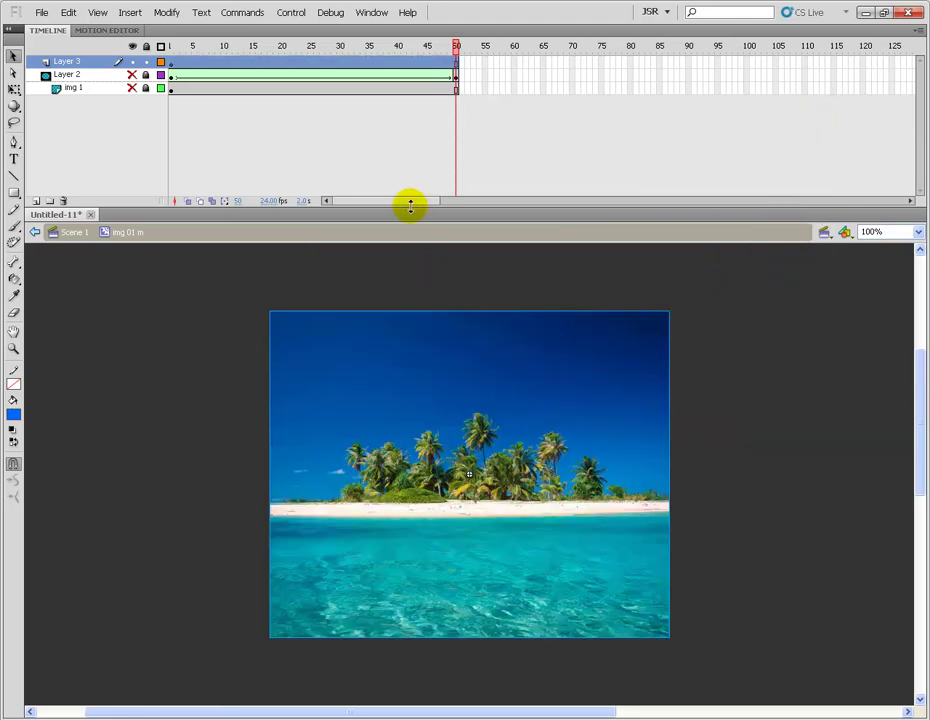
Insert a keyframe at frame 50 of Layer 3 and return to frame 1.
left_click(456, 64)
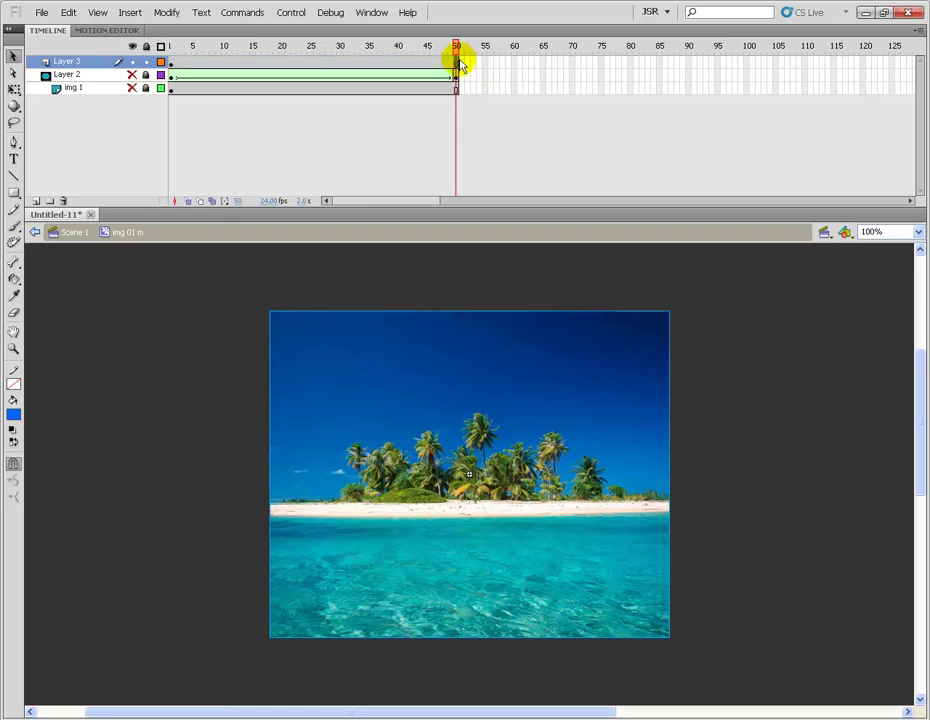
key("F6")
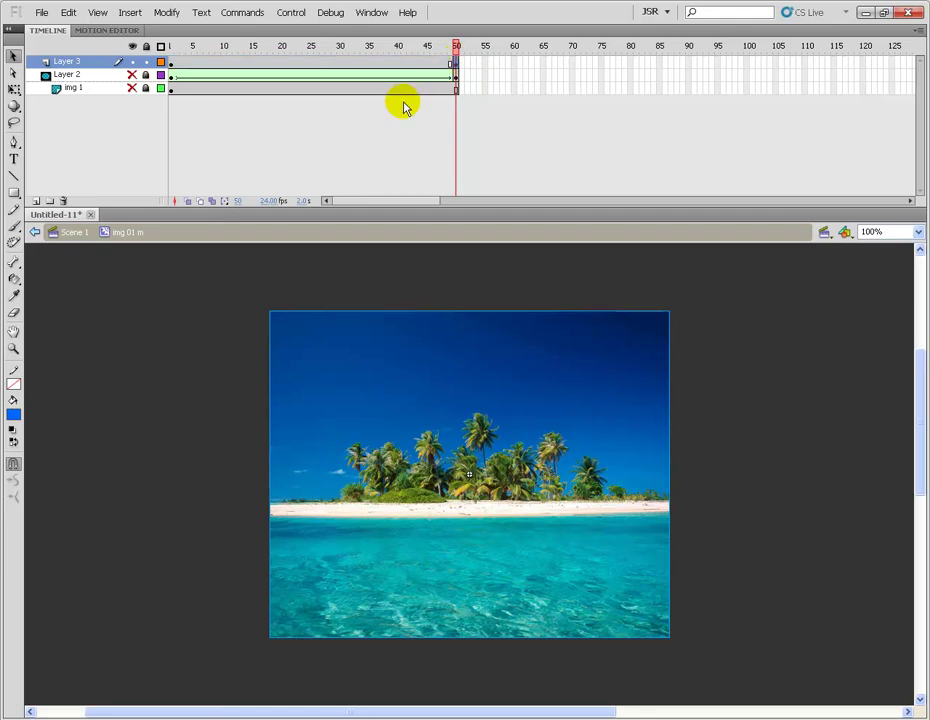
left_click(173, 68)
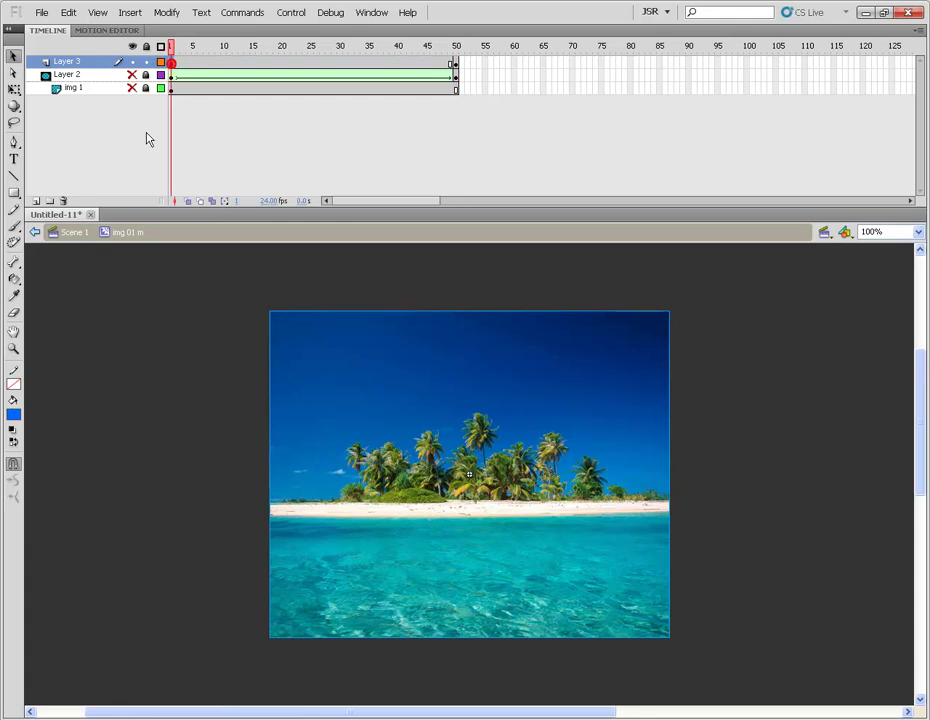
Show and unlock the img 1 layer and display it as outlines, checking it with Layer 3 temporarily hidden and locked.
left_click(132, 88)
left_click(145, 88)
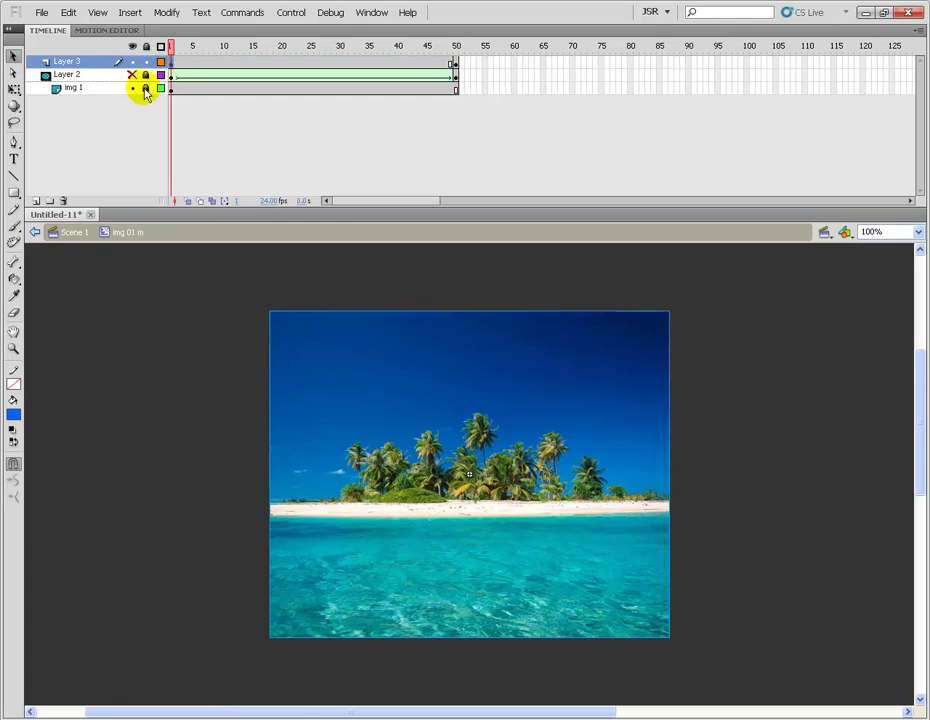
left_click(132, 61)
left_click(145, 61)
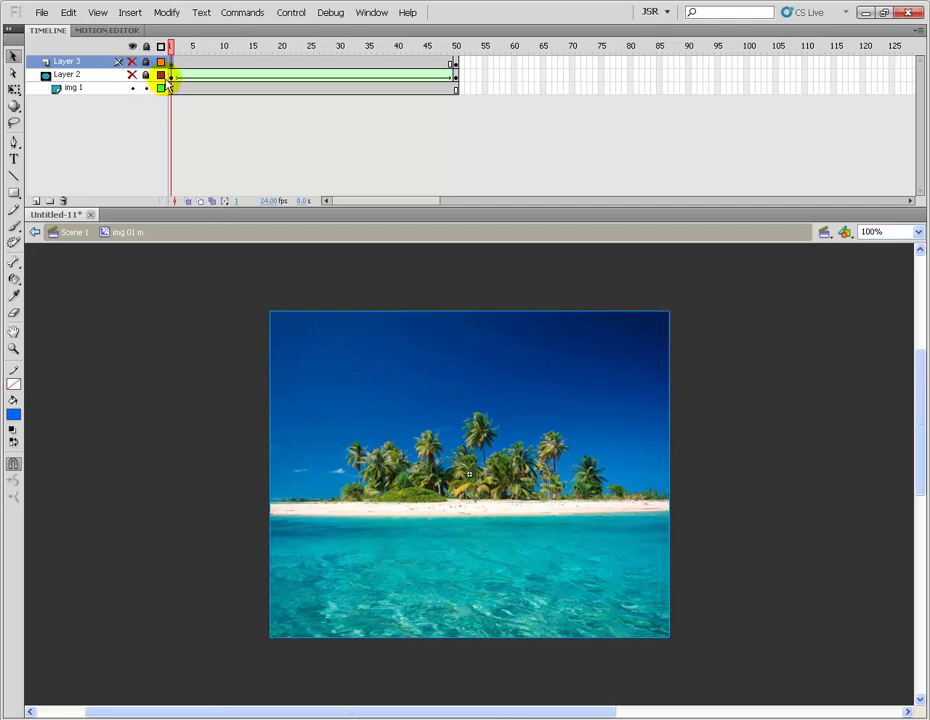
left_click(161, 88)
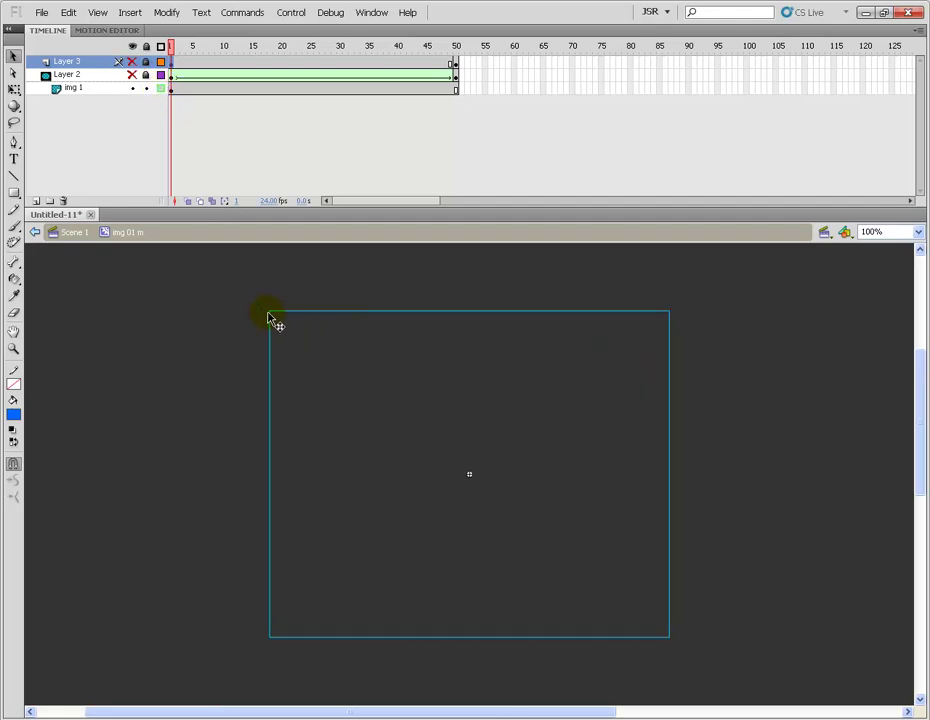
left_click(132, 61)
left_click(145, 61)
Move the island image in frame 1 of Layer 3 left until its right edge meets the left edge of the img 1 outline.
left_click(173, 70)
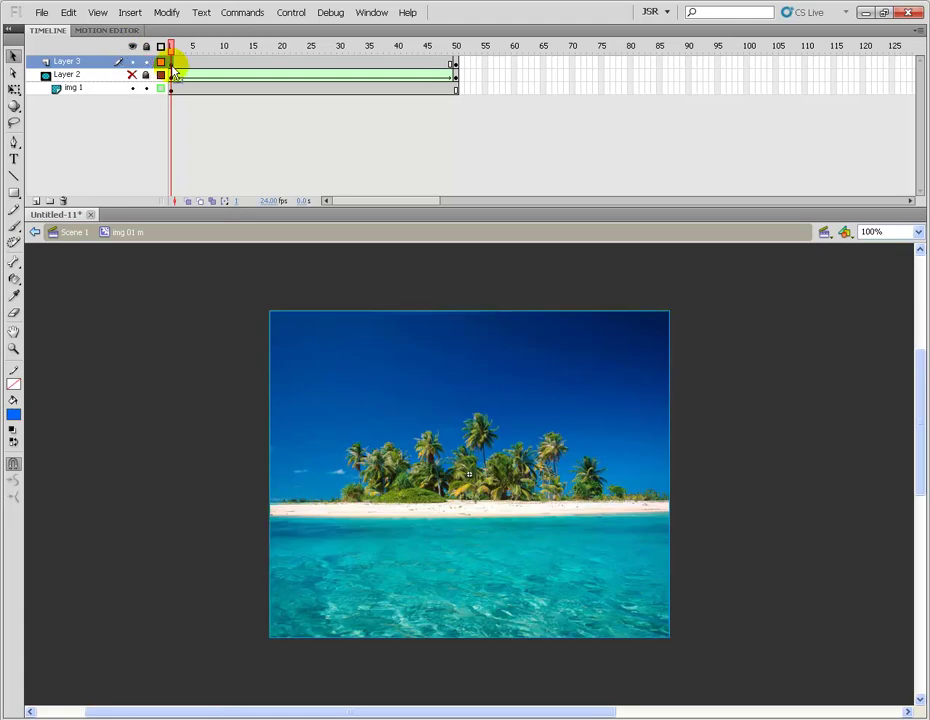
key("shift+Left")
key("shift+Left")
key("shift+Left")
key("shift+Left")
key("shift+Left")
key("shift+Left")
key("shift+Left")
key("shift+Left")
key("shift+Left")
key("shift+Left")
key("shift+Left")
key("shift+Left")
key("shift+Left")
key("shift+Left")
key("shift+Left")
key("shift+Left")
key("shift+Left")
key("shift+Left")
key("shift+Left")
key("shift+Left")
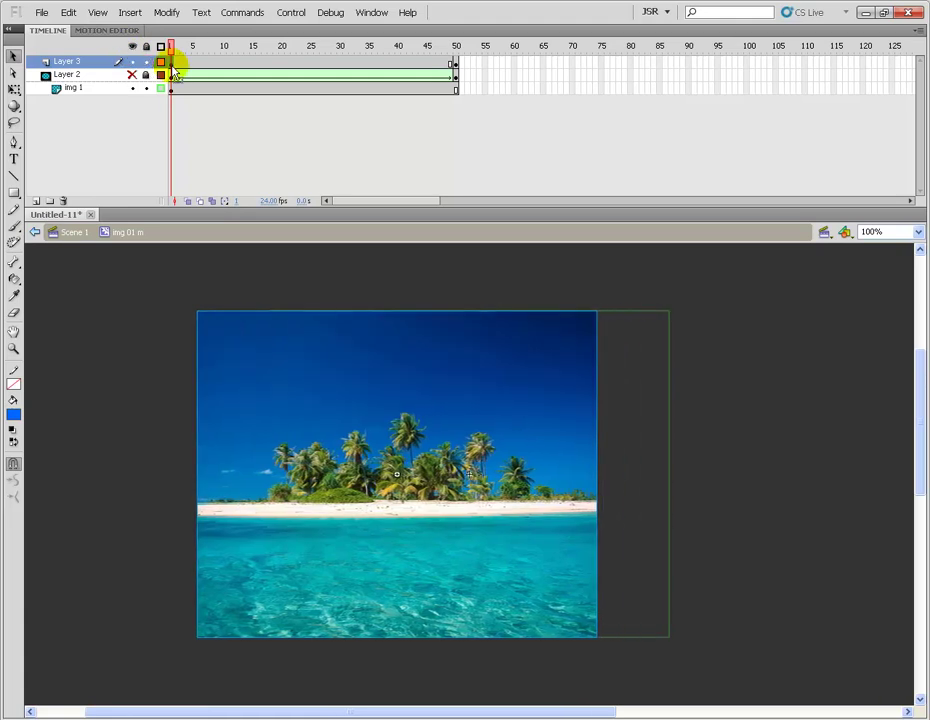
key("shift+Left")
key("shift+Left")
key("shift+Left")
key("shift+Left")
key("shift+Left")
key("shift+Left")
key("shift+Left")
key("shift+Left")
key("shift+Left")
key("shift+Left")
key("shift+Left")
key("shift+Left")
key("shift+Left")
key("shift+Left")
key("shift+Left")
key("shift+Left")
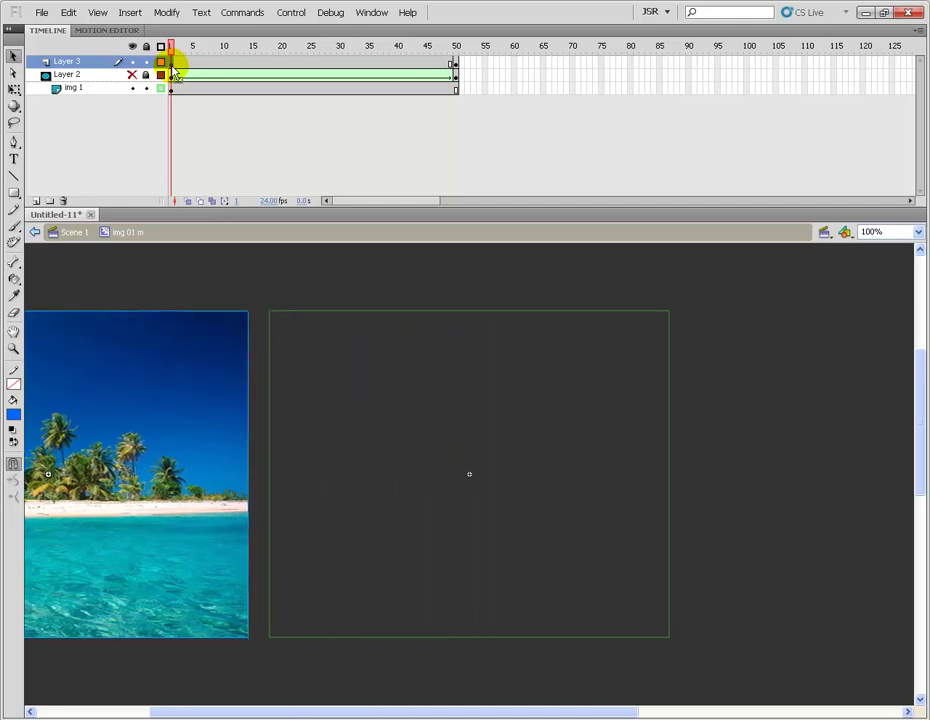
key("Down")
key("Down")
key("Down")
key("Down")
key("Down")
key("Down")
key("Down")
key("Up")
key("Up")
key("Up")
key("Up")
key("Up")
key("Up")
key("Up")
key("Right")
key("Right")
key("Right")
key("Right")
key("Right")
key("Right")
key("Right")
key("Right")
key("Right")
key("Right")
key("Right")
key("Right")
key("Right")
key("Right")
key("Right")
key("Right")
key("Right")
key("Right")
key("Right")
key("Right")
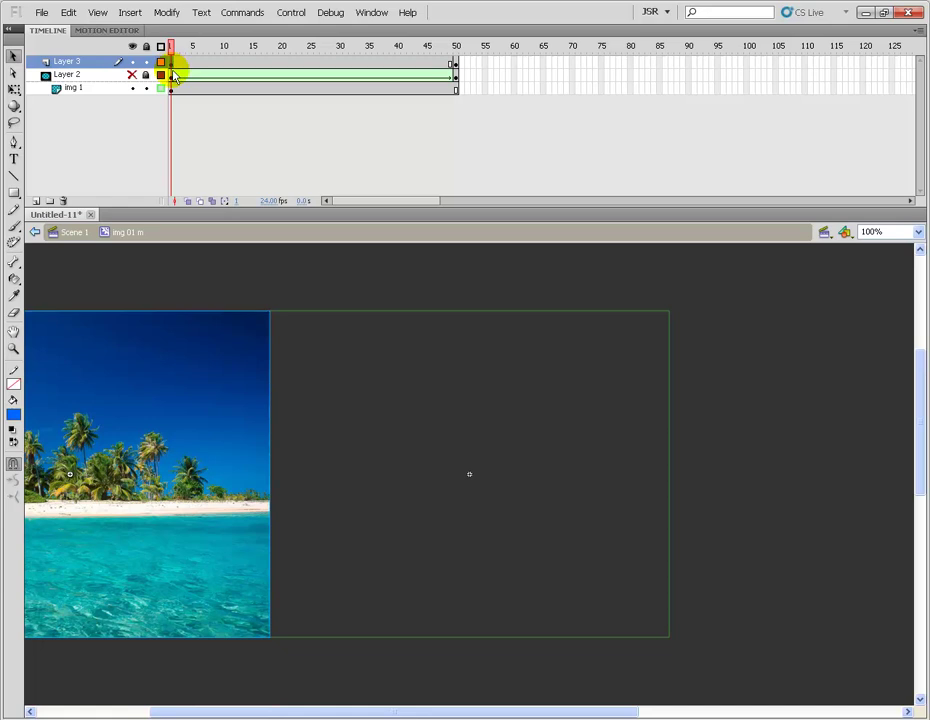
Move the island image in frame 50 of Layer 3 right until its left edge meets the right edge of the img 1 outline.
left_click(455, 65)
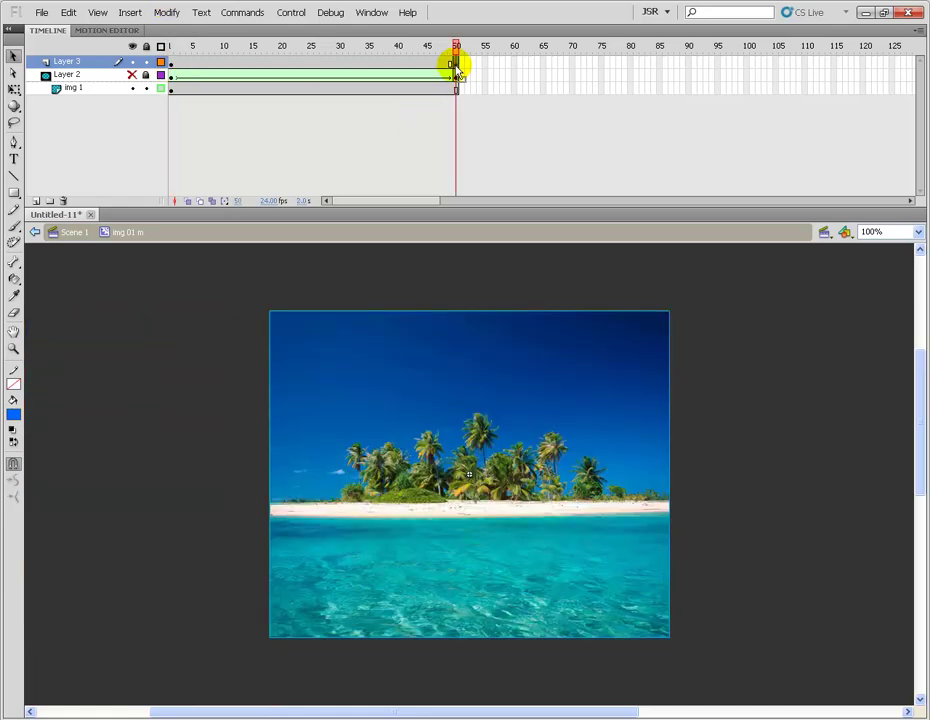
key("shift+Right")
key("shift+Right")
key("shift+Right")
key("shift+Right")
key("shift+Right")
key("shift+Right")
key("shift+Right")
key("shift+Right")
key("shift+Right")
key("shift+Right")
key("shift+Right")
key("shift+Right")
key("shift+Right")
key("shift+Right")
key("shift+Right")
key("shift+Right")
key("shift+Right")
key("shift+Right")
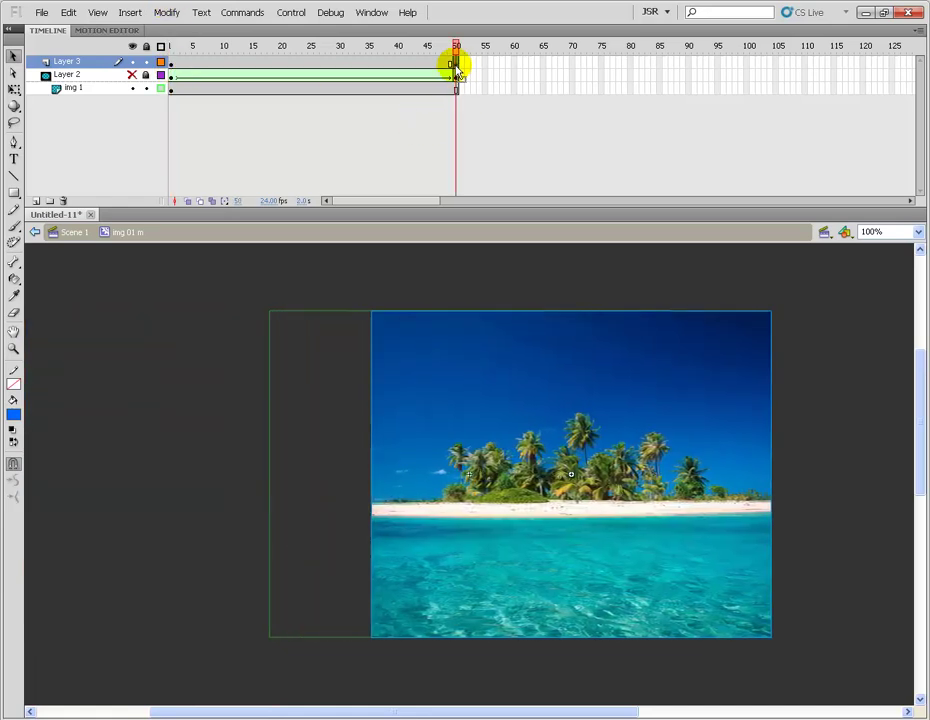
key("shift+Right")
key("shift+Right")
key("shift+Right")
key("shift+Right")
key("shift+Right")
key("shift+Right")
key("shift+Right")
key("shift+Right")
key("shift+Right")
key("shift+Right")
key("shift+Right")
key("shift+Right")
key("shift+Right")
key("shift+Right")
key("shift+Right")
key("shift+Right")
key("shift+Right")
key("shift+Right")
key("shift+Right")
key("shift+Right")
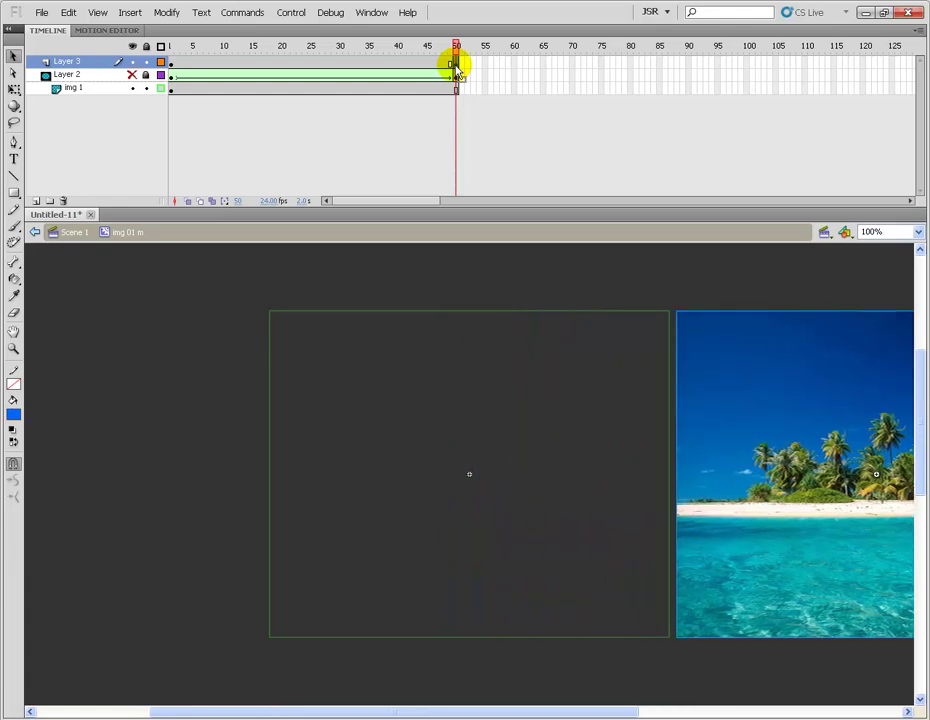
key("Left")
key("Left")
key("Left")
key("Left")
key("Left")
key("Left")
key("Left")
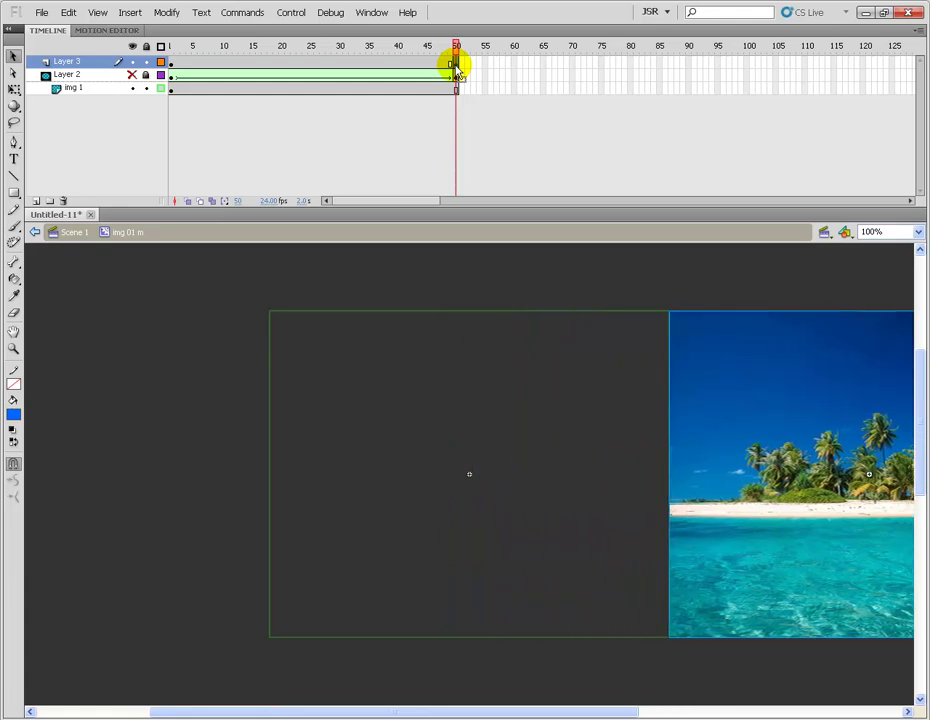
Create a classic tween on Layer 3 between frames 1 and 50, and display the img 1 layer in full and locked.
right_click(380, 61)
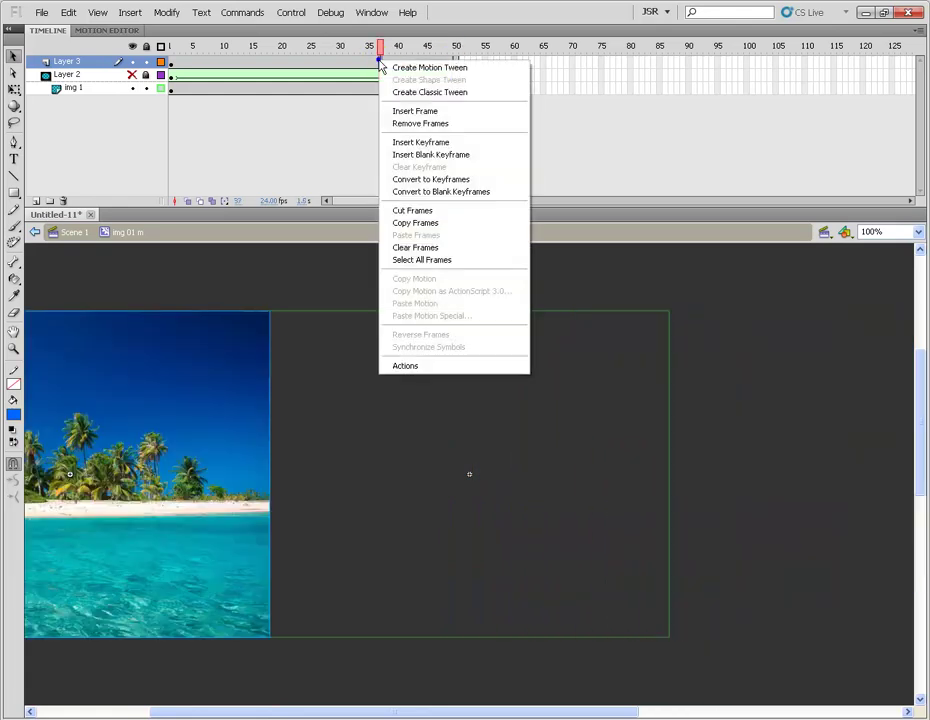
left_click(443, 95)
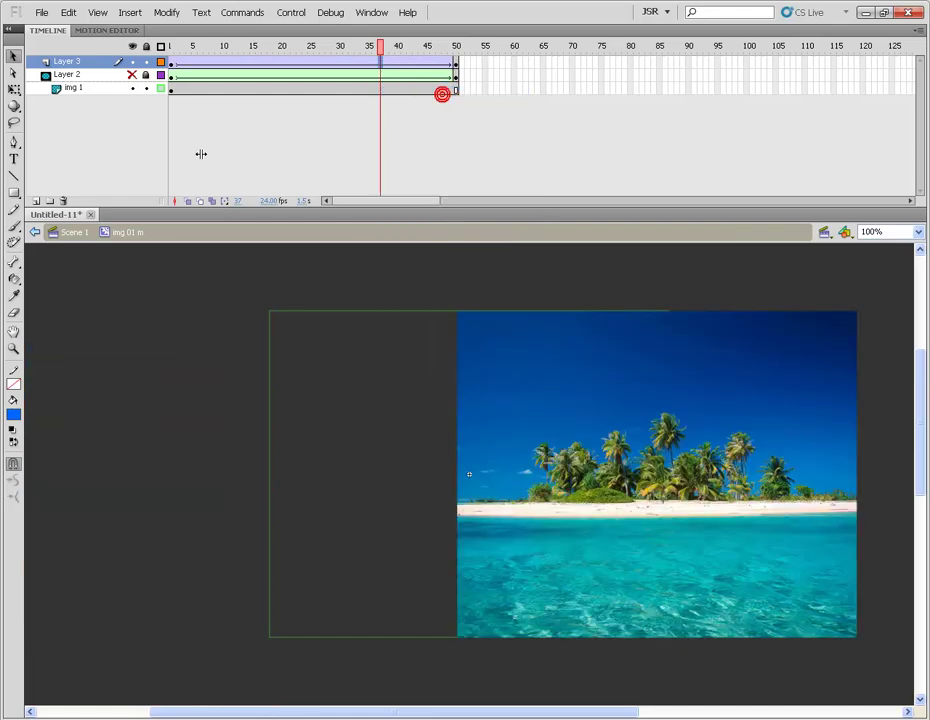
left_click(160, 88)
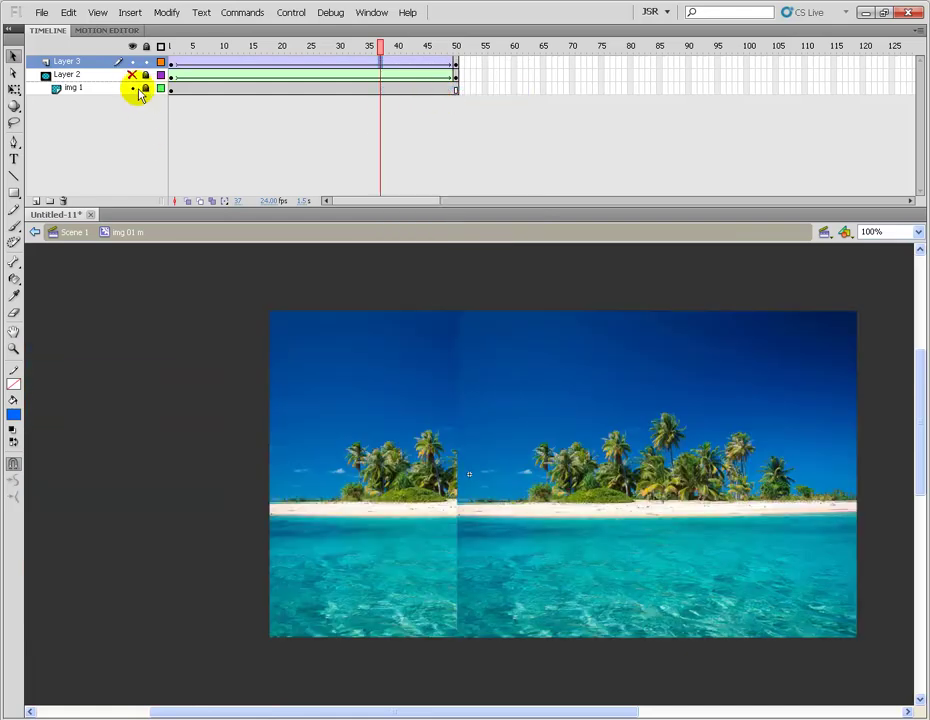
Hide the img 1 layer, show and unlock Layer 2, and copy its blue bar from frame 1.
left_click(132, 88)
left_click(132, 75)
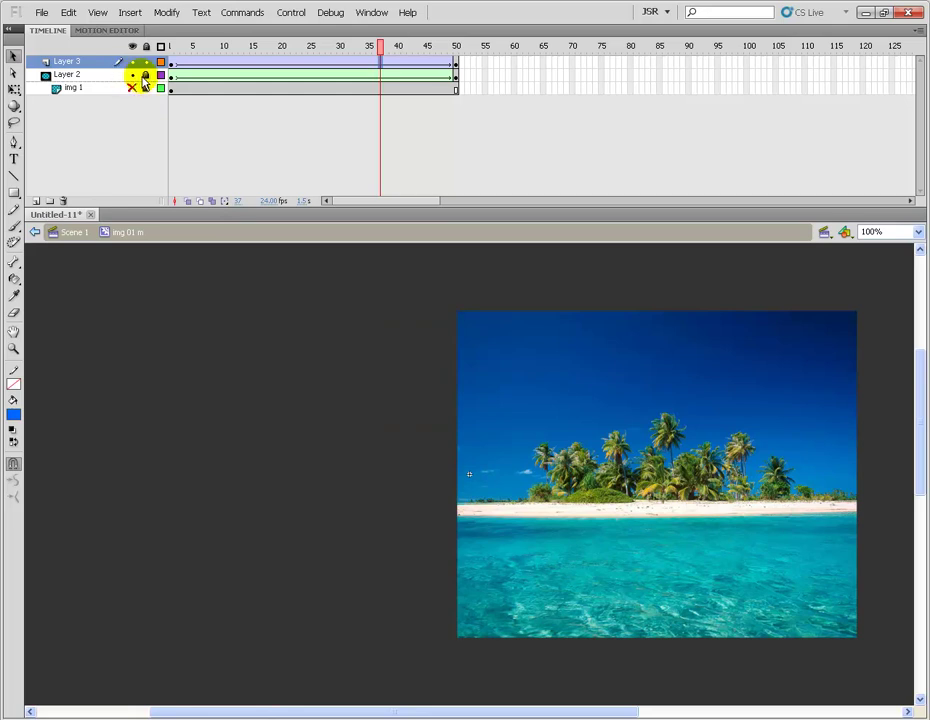
left_click(174, 80)
left_click(175, 76)
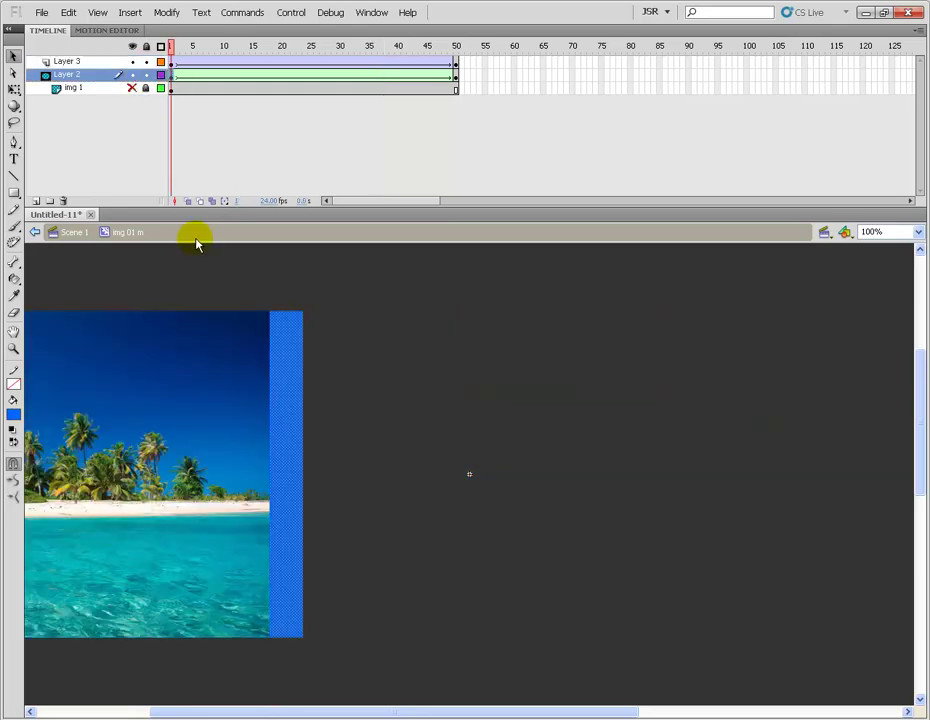
Lock and hide Layer 2 and Layer 3, and paste the blue bar in place on a new layer above Layer 3.
left_click(132, 75)
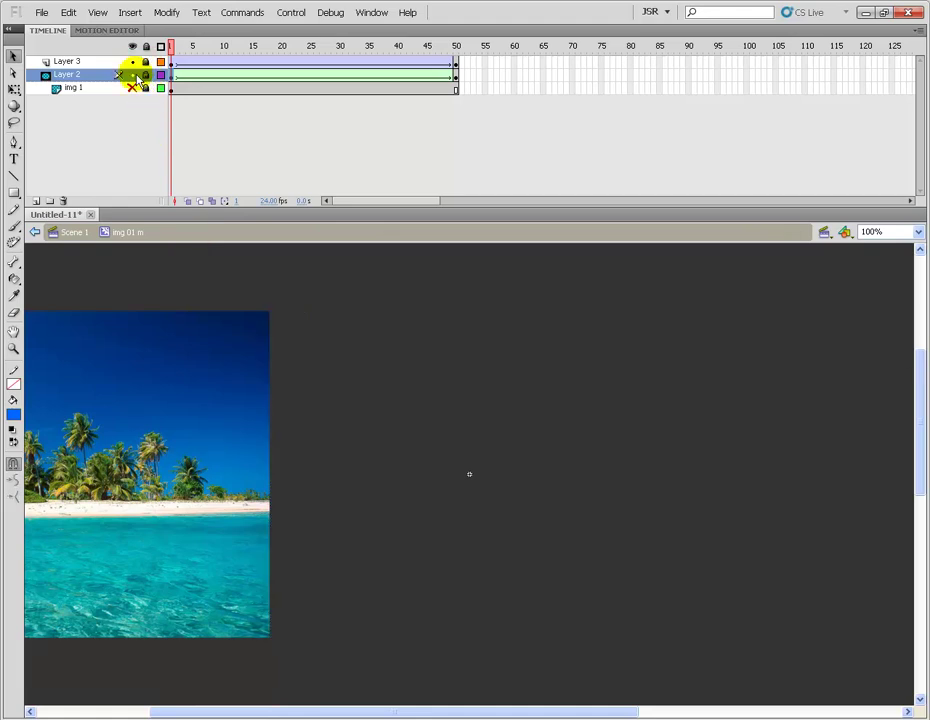
left_click(132, 62)
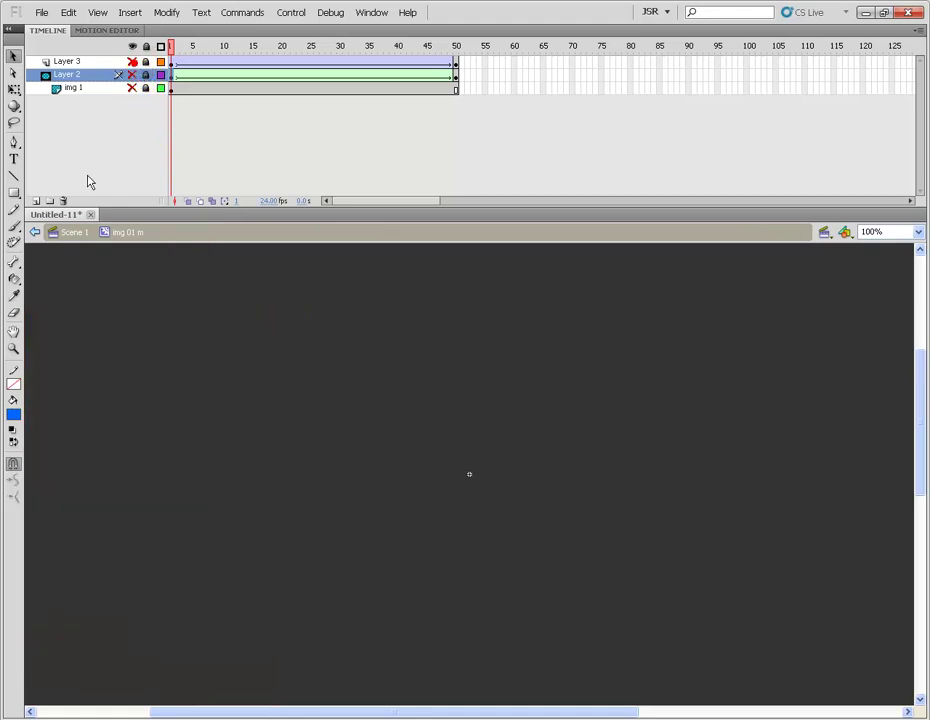
left_click(84, 62)
key("ctrl+shift+l")
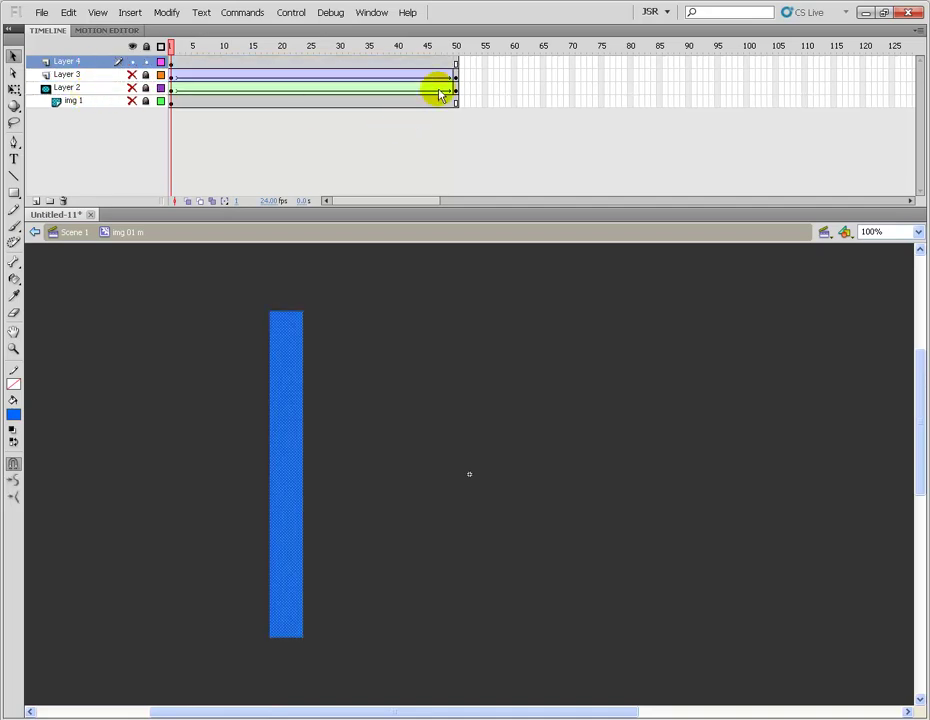
Insert a keyframe at frame 50 of Layer 4 and show the img 1 layer as a position reference.
left_click(455, 62)
left_click(455, 63)
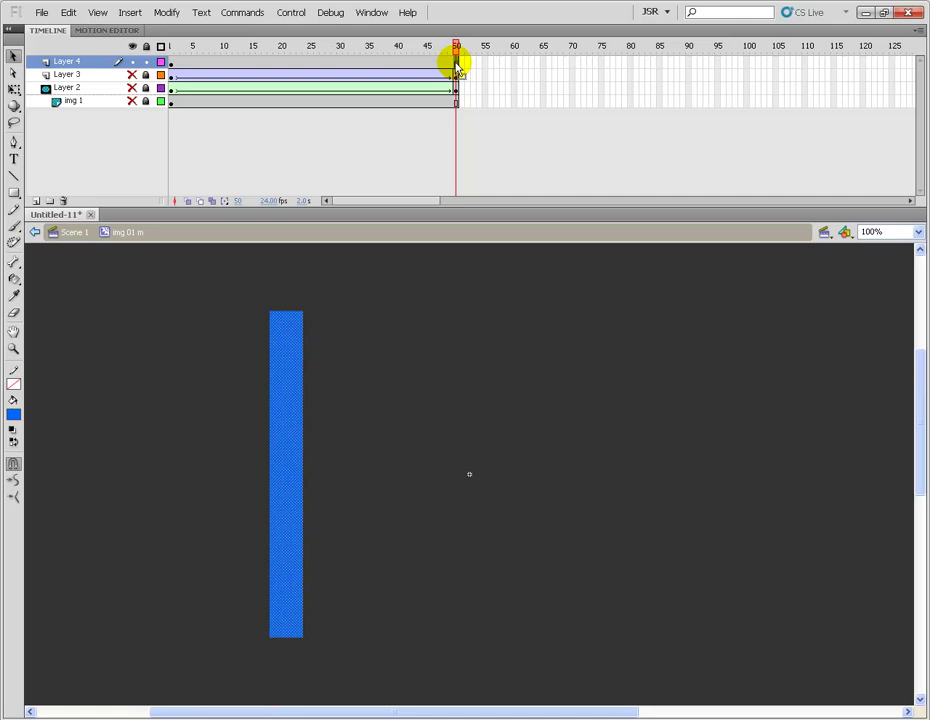
left_click(131, 101)
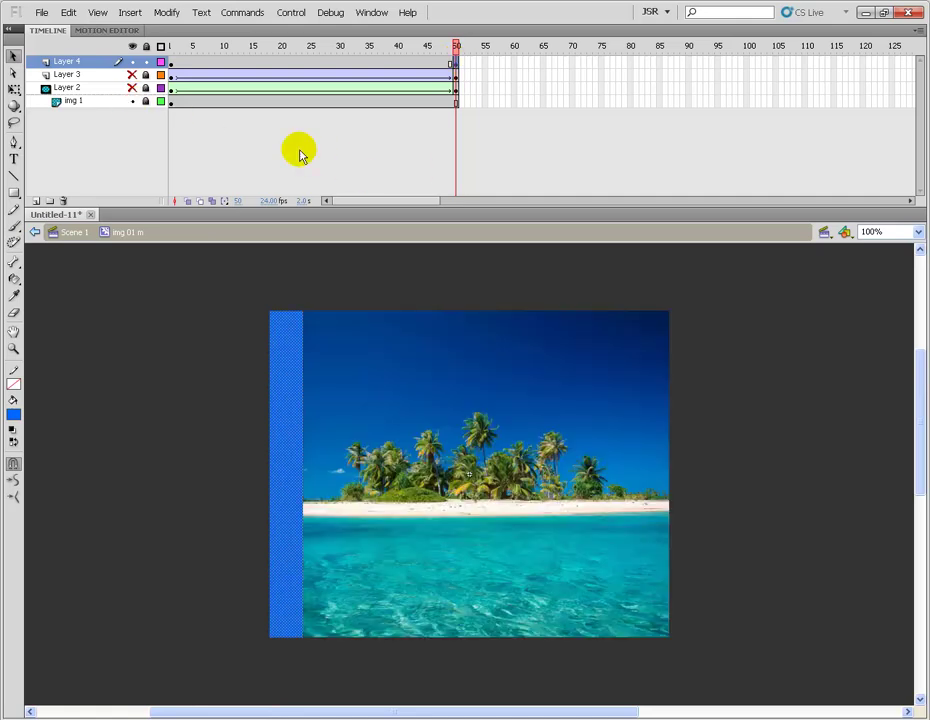
Move the blue bar in frame 50 of Layer 4 right until its left edge meets the island image's right edge.
key("shift+Right")
key("shift+Right")
key("shift+Right")
key("shift+Right")
key("shift+Right")
key("shift+Right")
key("shift+Right")
key("shift+Right")
key("shift+Right")
key("shift+Right")
key("shift+Right")
key("shift+Right")
key("shift+Right")
key("shift+Right")
key("shift+Right")
key("shift+Right")
key("shift+Right")
key("shift+Right")
key("shift+Right")
key("shift+Right")
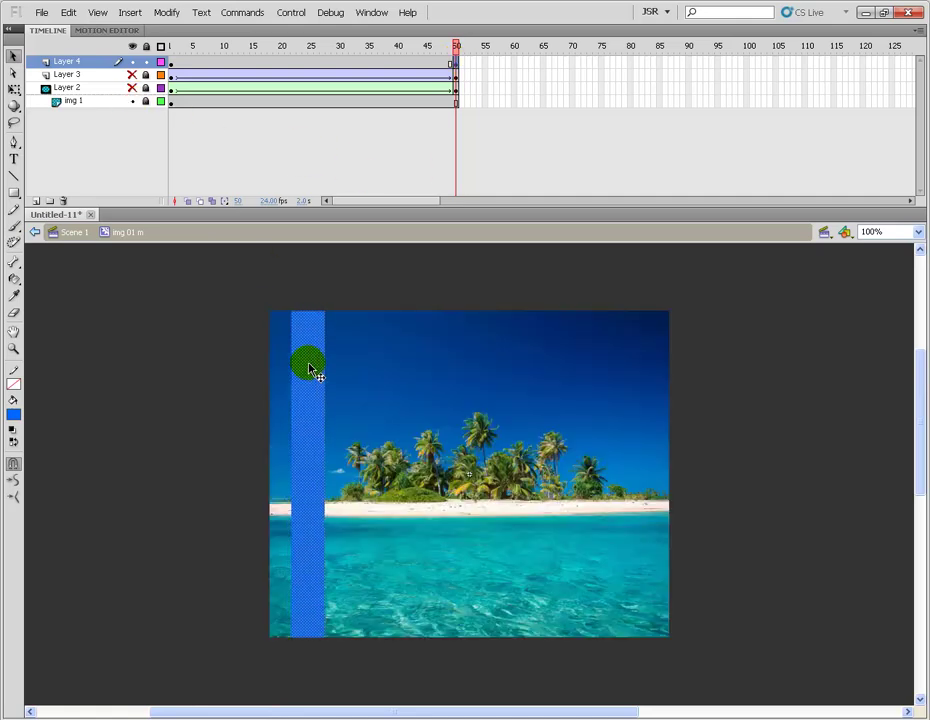
key("shift+Right")
key("shift+Right")
key("shift+Right")
key("shift+Right")
key("shift+Right")
key("shift+Right")
key("shift+Right")
key("shift+Right")
key("shift+Right")
key("shift+Right")
key("shift+Right")
key("shift+Right")
key("shift+Right")
key("shift+Right")
key("shift+Right")
key("shift+Right")
key("shift+Right")
key("shift+Right")
key("shift+Right")
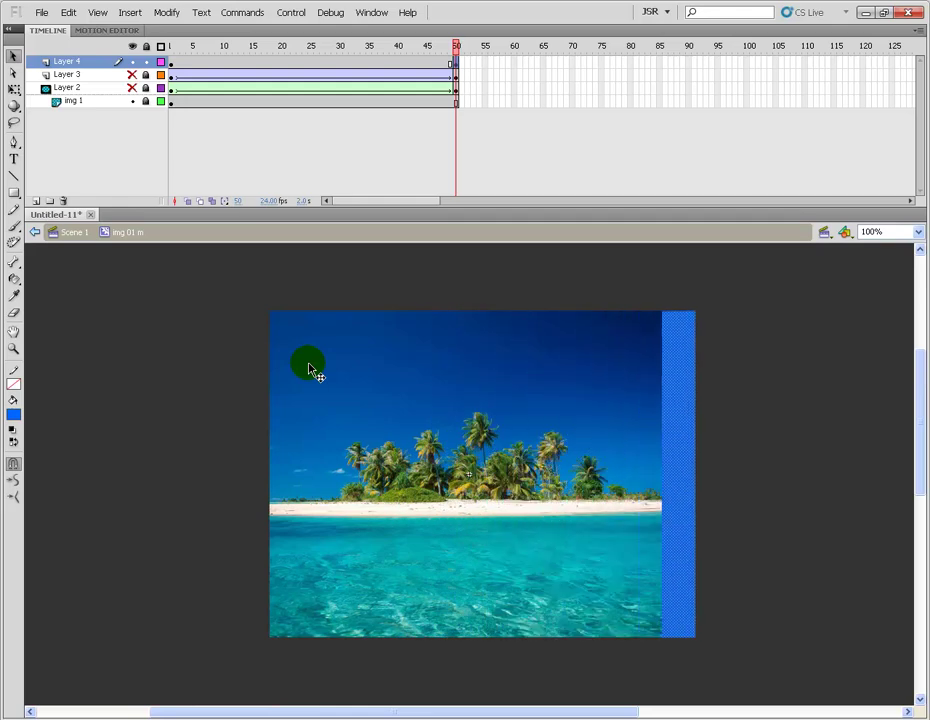
key("Left")
key("Left")
key("Left")
key("Left")
key("Left")
key("Left")
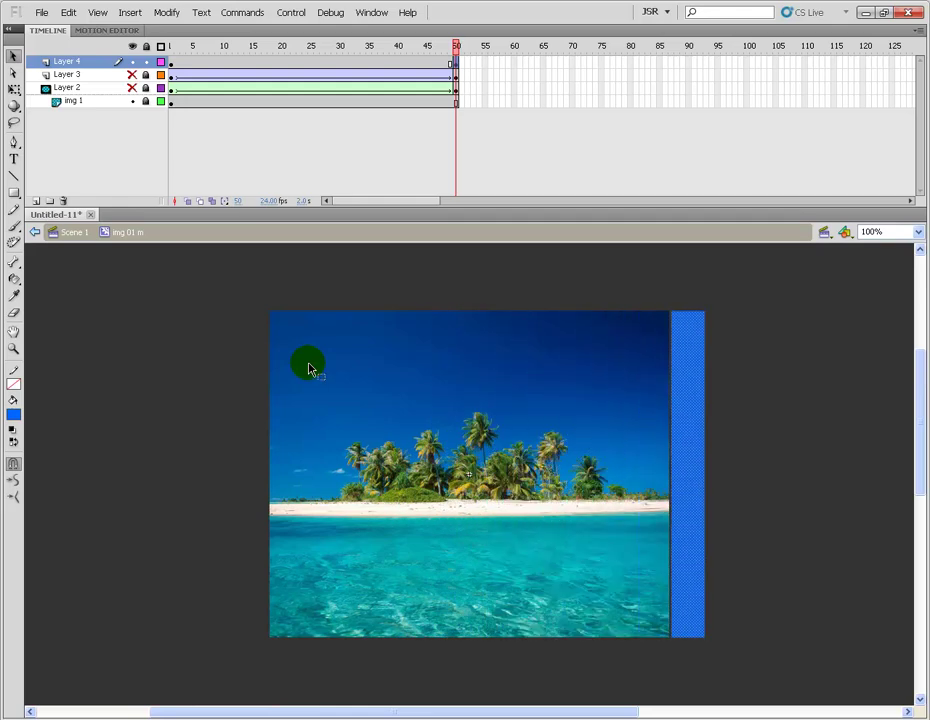
Create a shape tween on Layer 4 and turn that layer into a mask for Layer 3, with all layers shown.
right_click(328, 62)
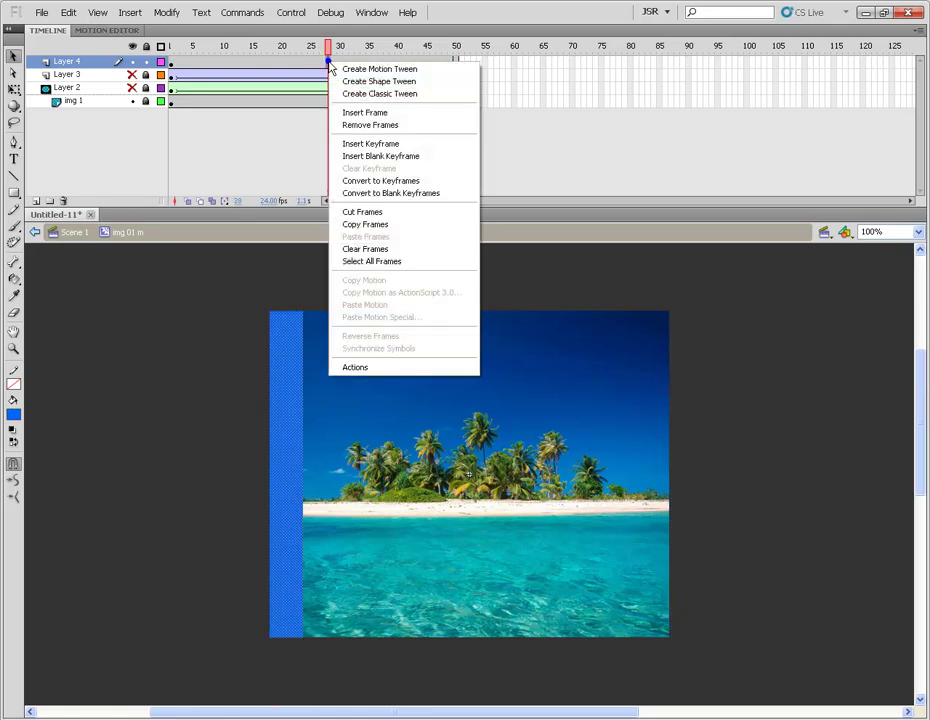
left_click(375, 82)
left_click(84, 80)
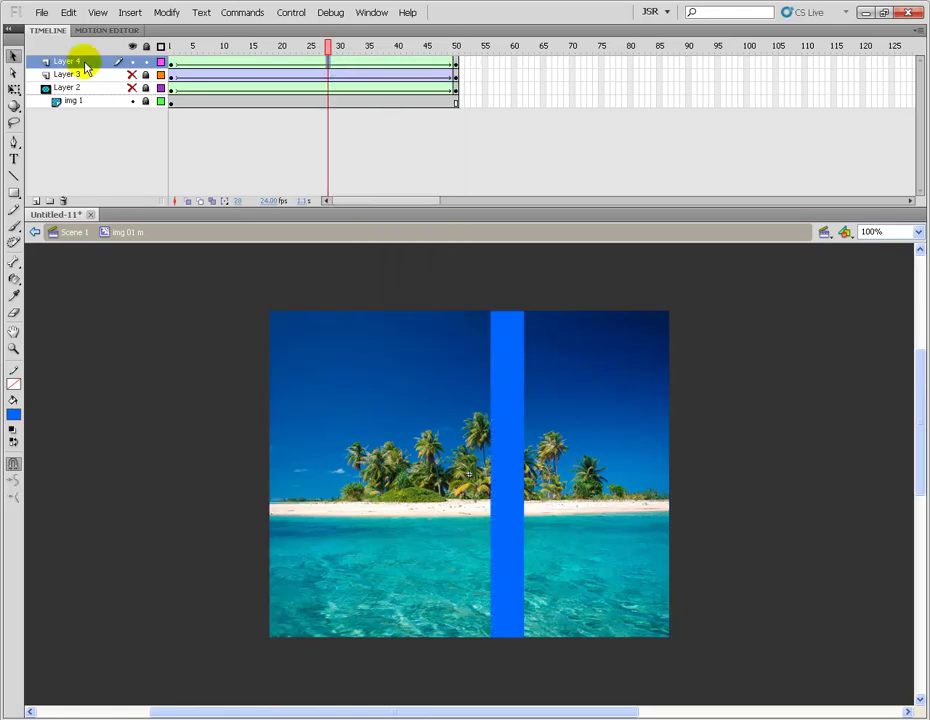
right_click(86, 70)
left_click(140, 175)
left_click(132, 50)
left_click(133, 188)
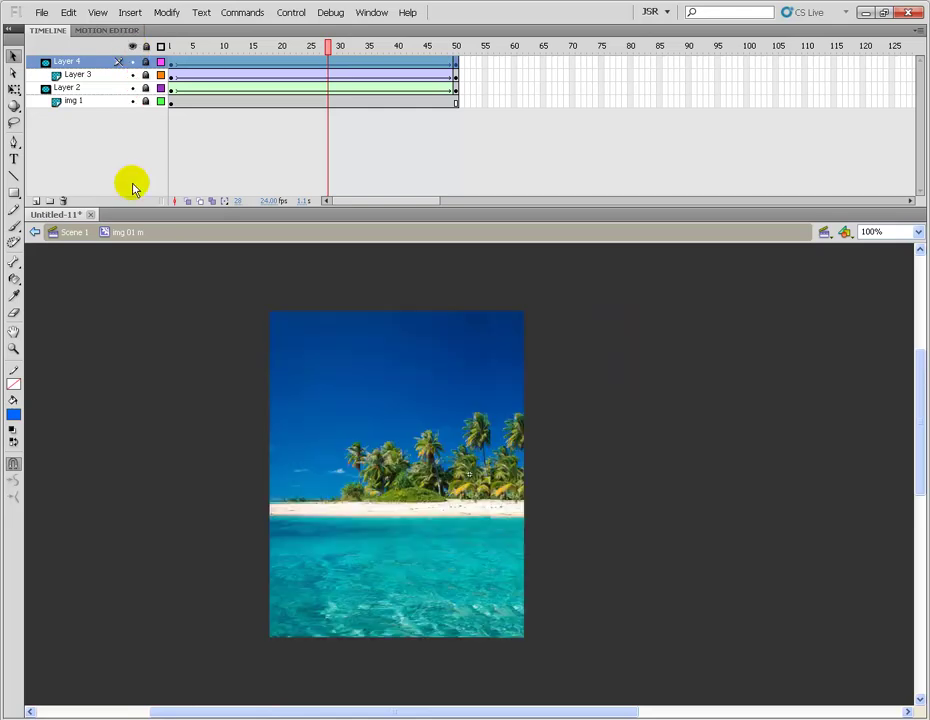
Play the masked animation, scrub through the timeline to check the roll effect, and return to frame 1.
key("Return")
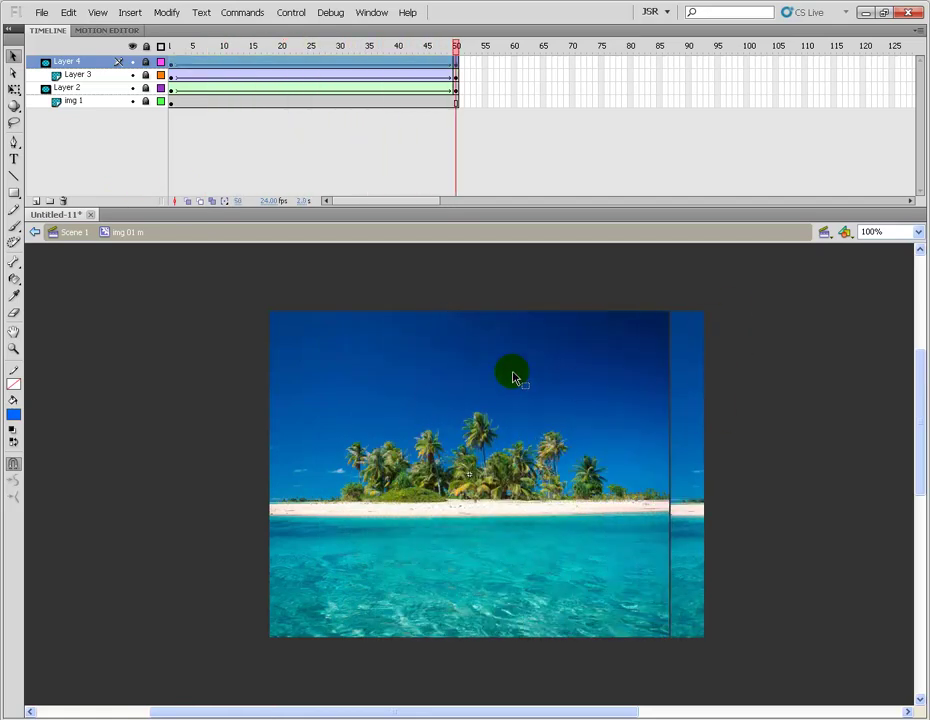
left_click_drag(241, 46, 298, 58)
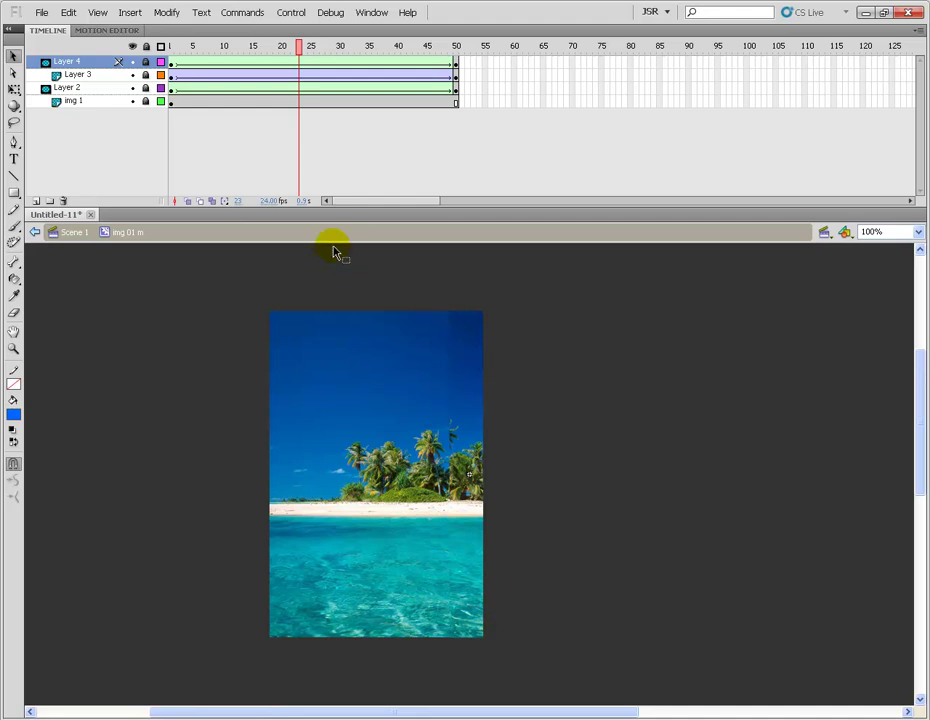
left_click_drag(193, 46, 170, 44)
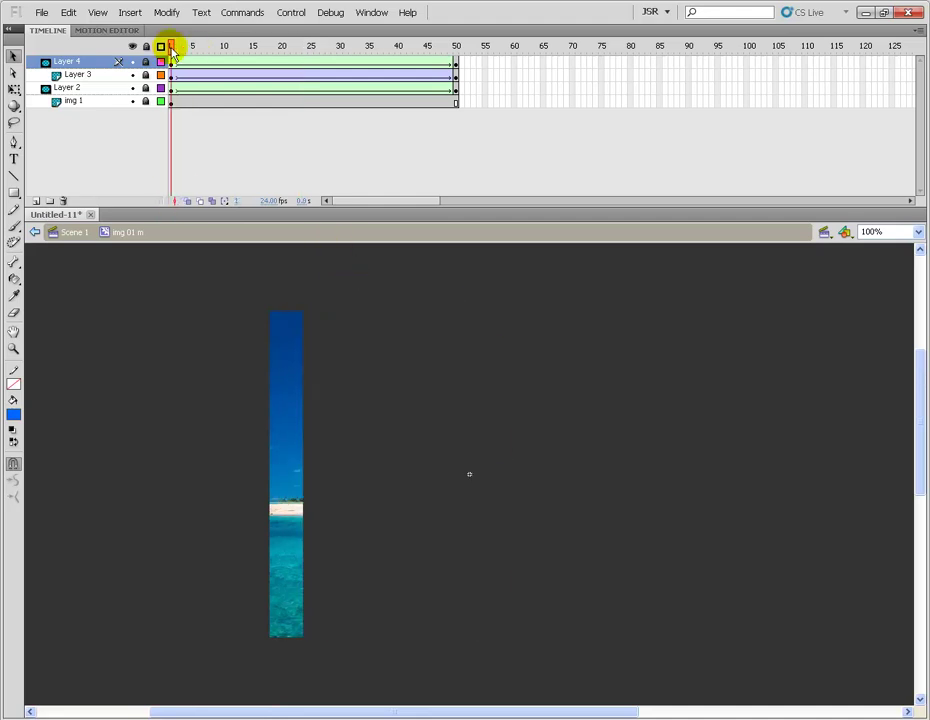
Add a new layer above Layer 4, then unlock Layer 2 and copy its blue bar from frame 1.
left_click(36, 201)
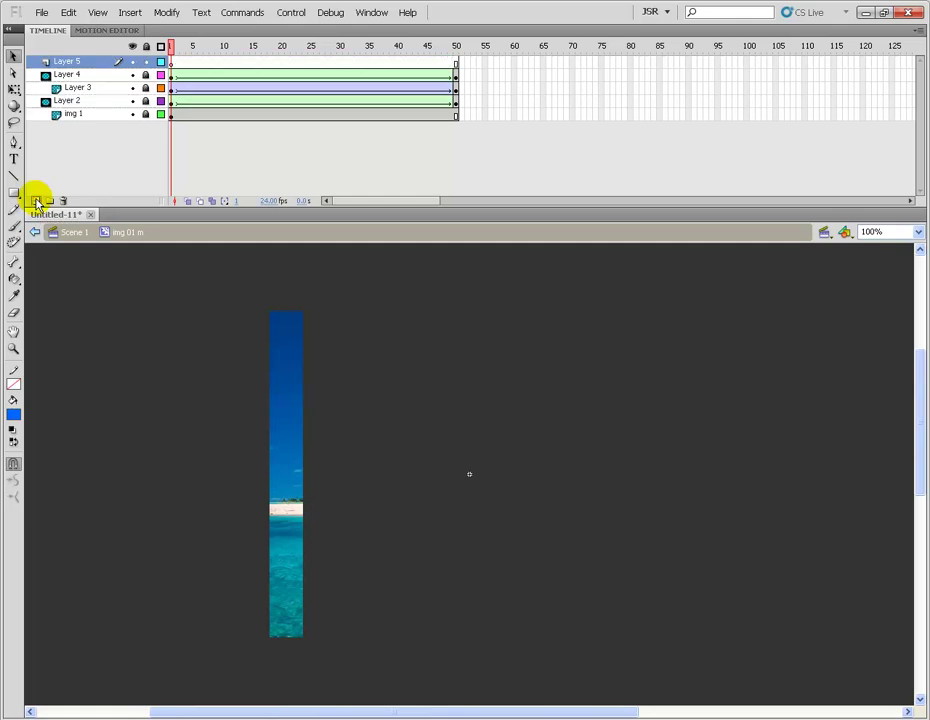
left_click(145, 114)
left_click(145, 101)
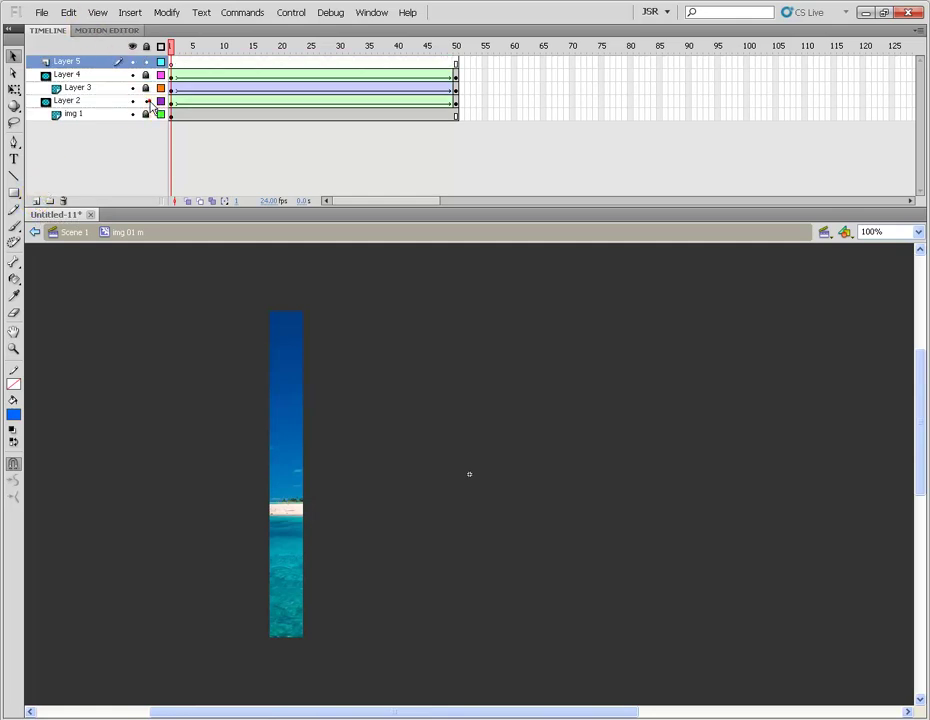
left_click(145, 101)
left_click(120, 101)
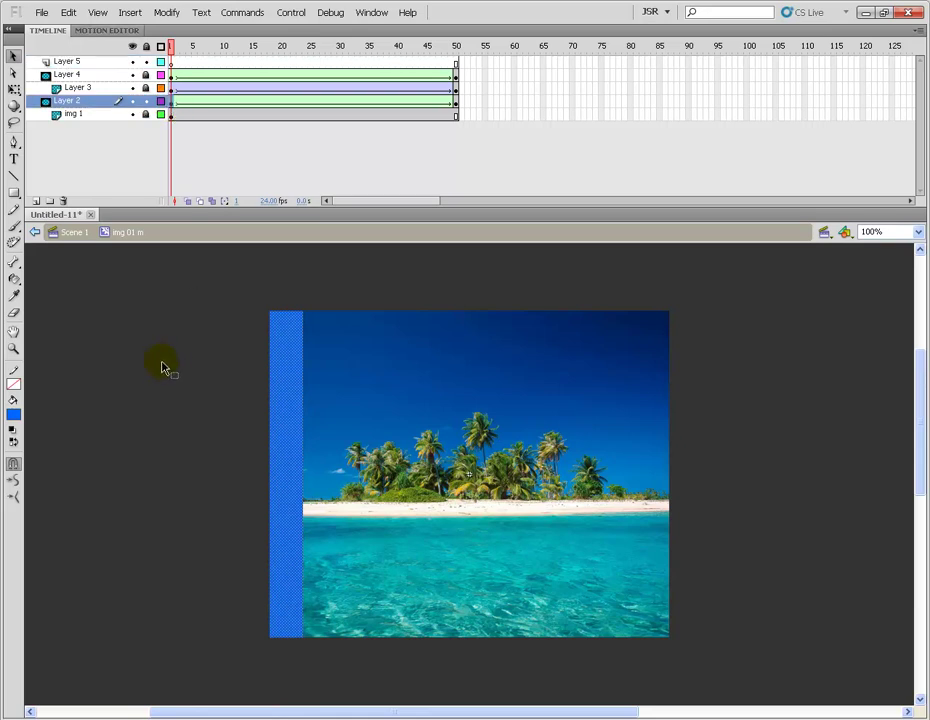
Lock Layer 2, hide every layer except Layer 5, and paste the blue bar in place in frame 1 of Layer 5.
left_click(145, 101)
left_click(131, 46)
left_click(131, 63)
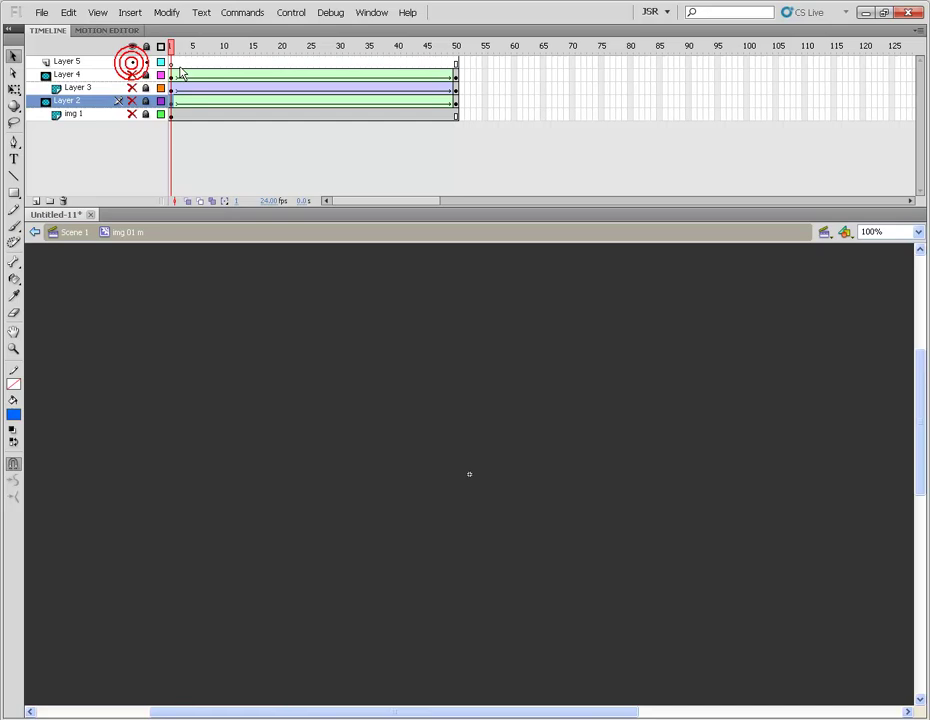
left_click(70, 61)
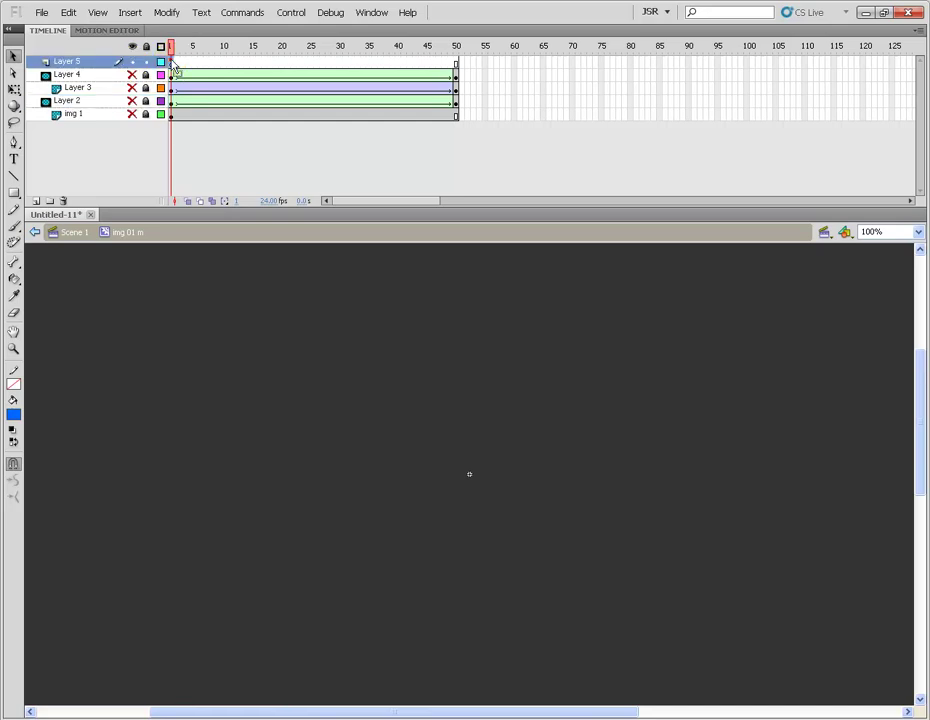
left_click(205, 201)
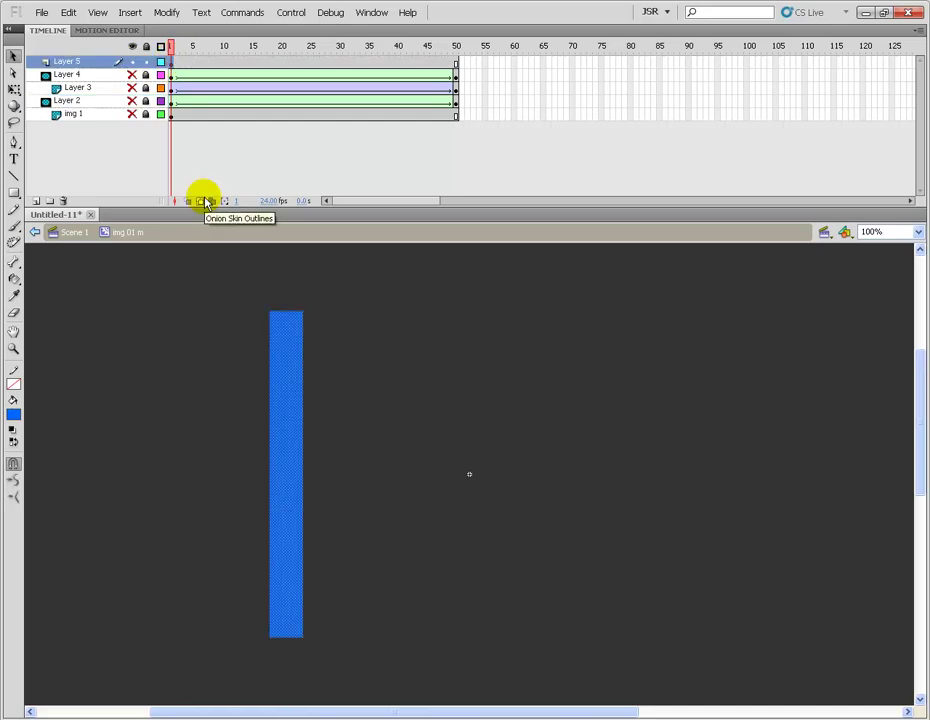
Open the Color panel and change the Layer 5 bar's fill to a linear gradient.
left_click(375, 13)
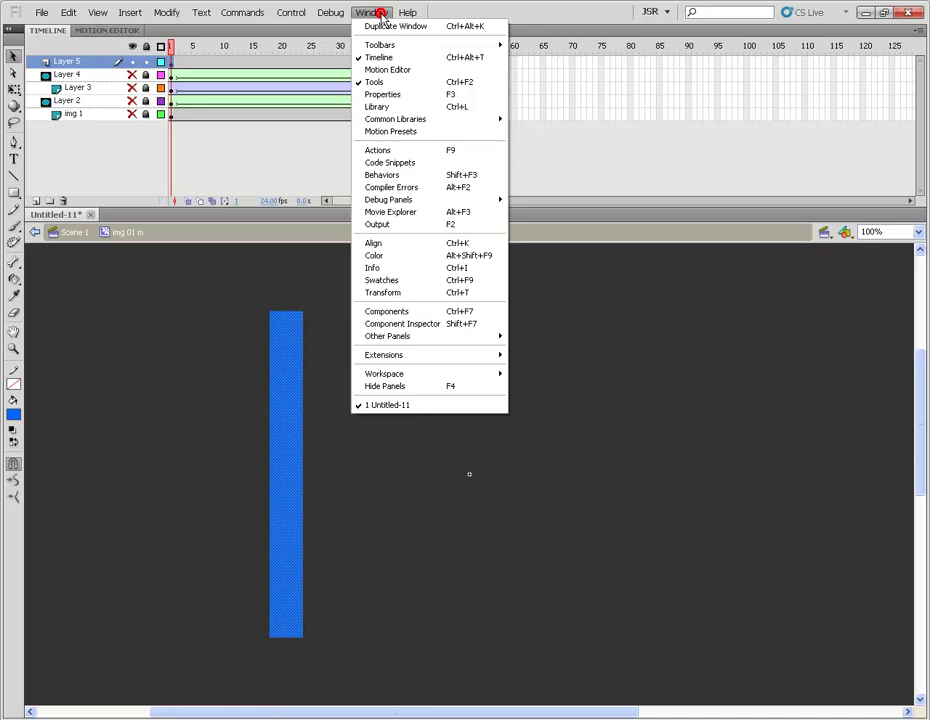
left_click(433, 256)
left_click_drag(523, 307, 603, 283)
left_click(604, 306)
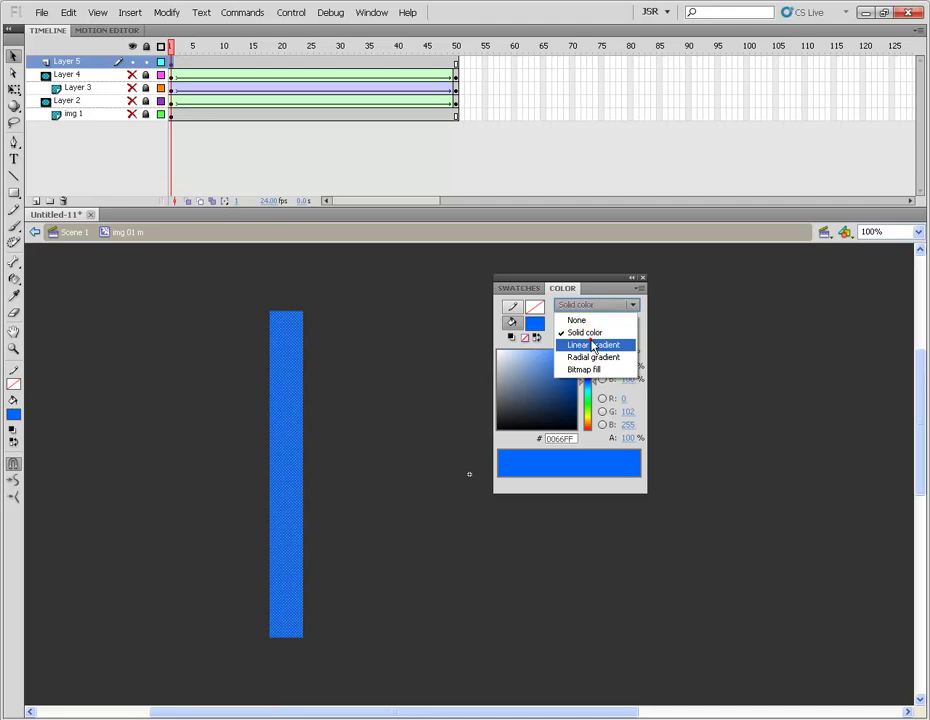
left_click(593, 345)
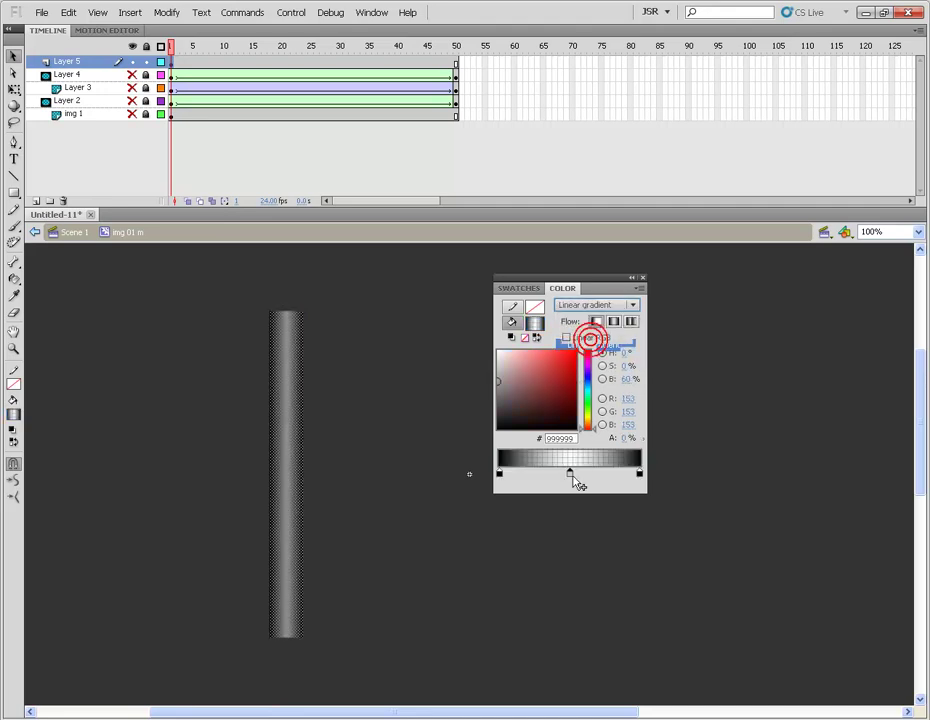
Set both end stops of the bar's linear gradient to black (000000).
double_click(500, 474)
left_click(505, 507)
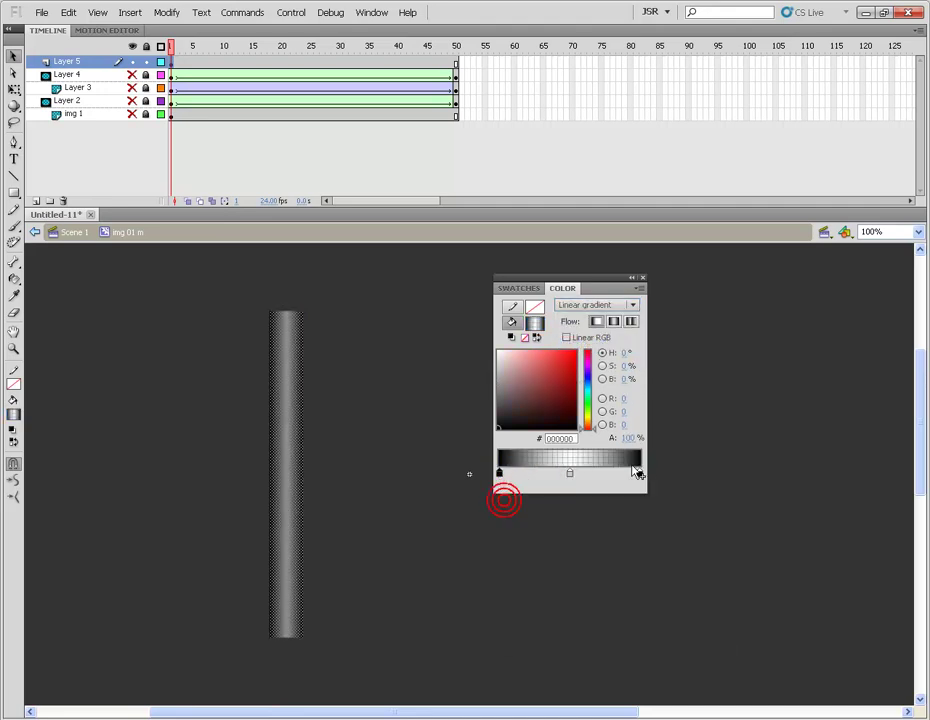
double_click(640, 475)
left_click(645, 502)
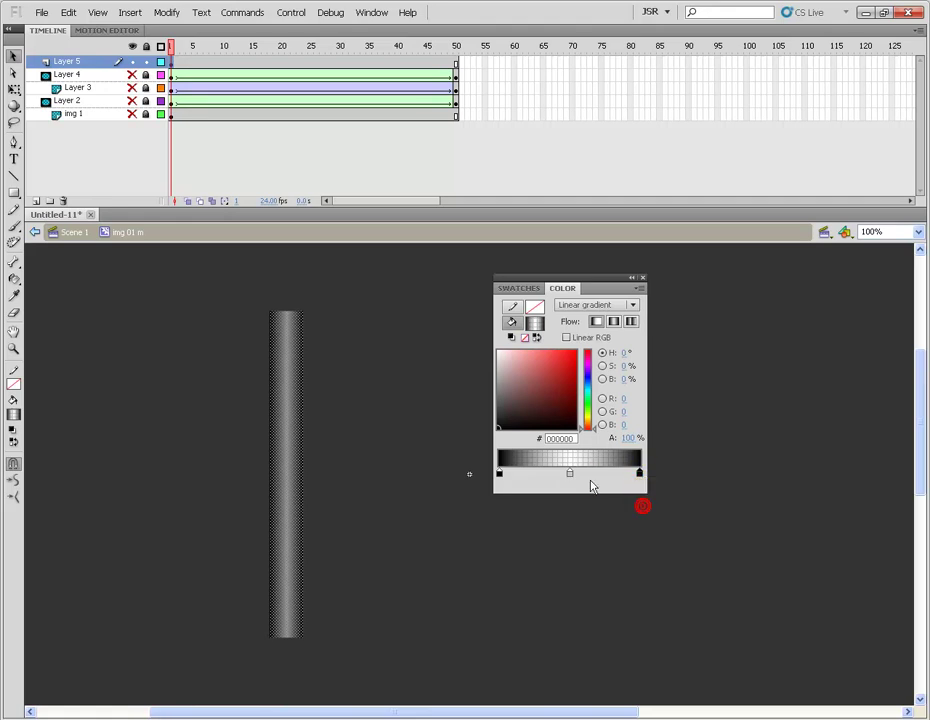
Try to recolour the middle stop of the Layer 5 bar's gradient to white and adjust its alpha.
double_click(571, 474)
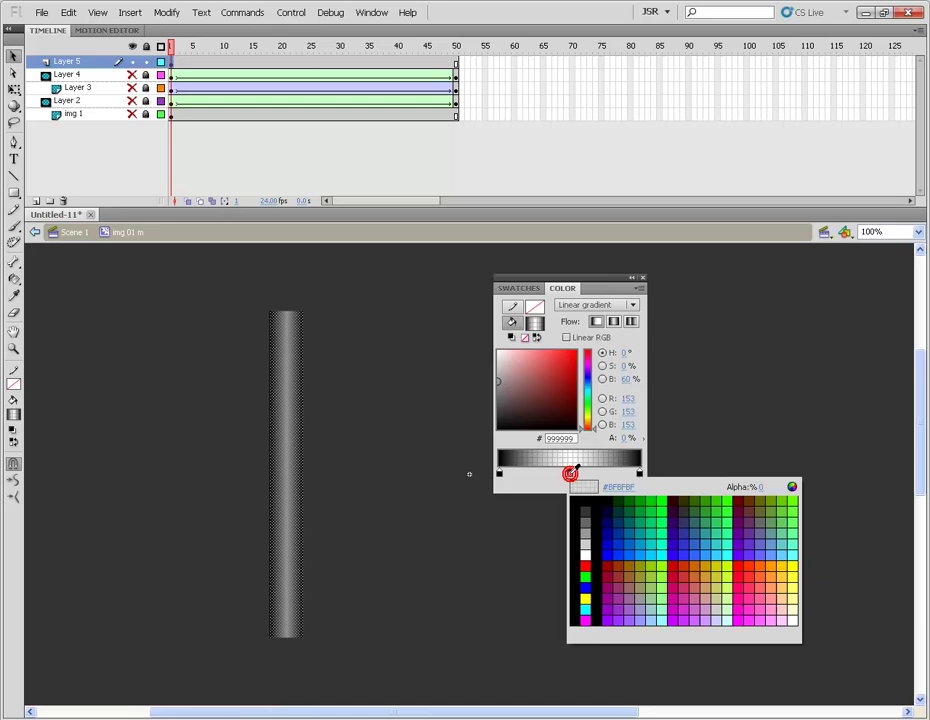
left_click(594, 552)
left_click(571, 474)
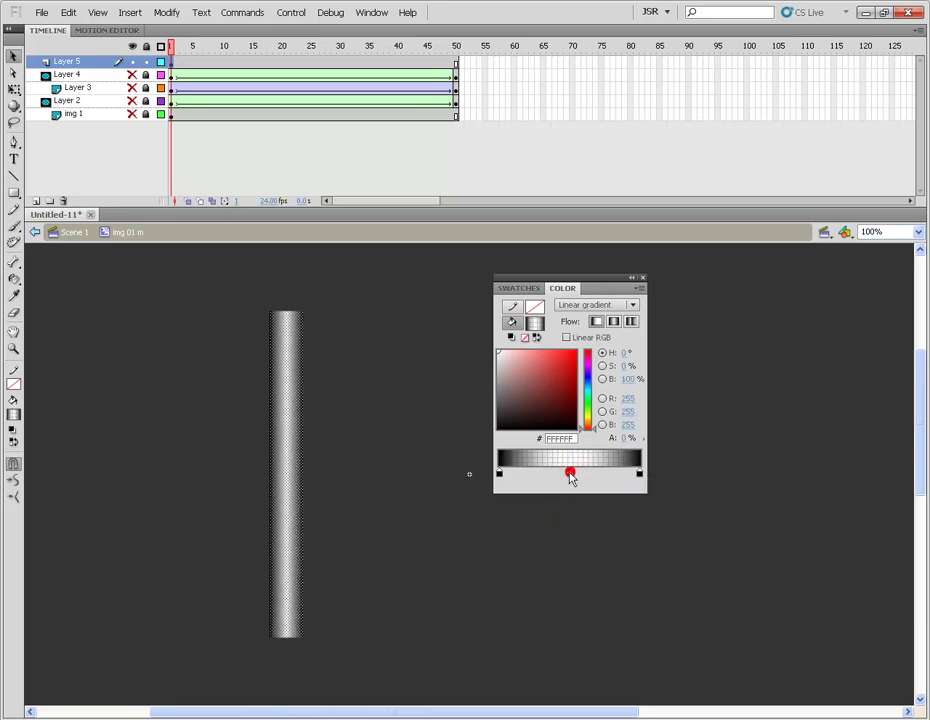
double_click(570, 474)
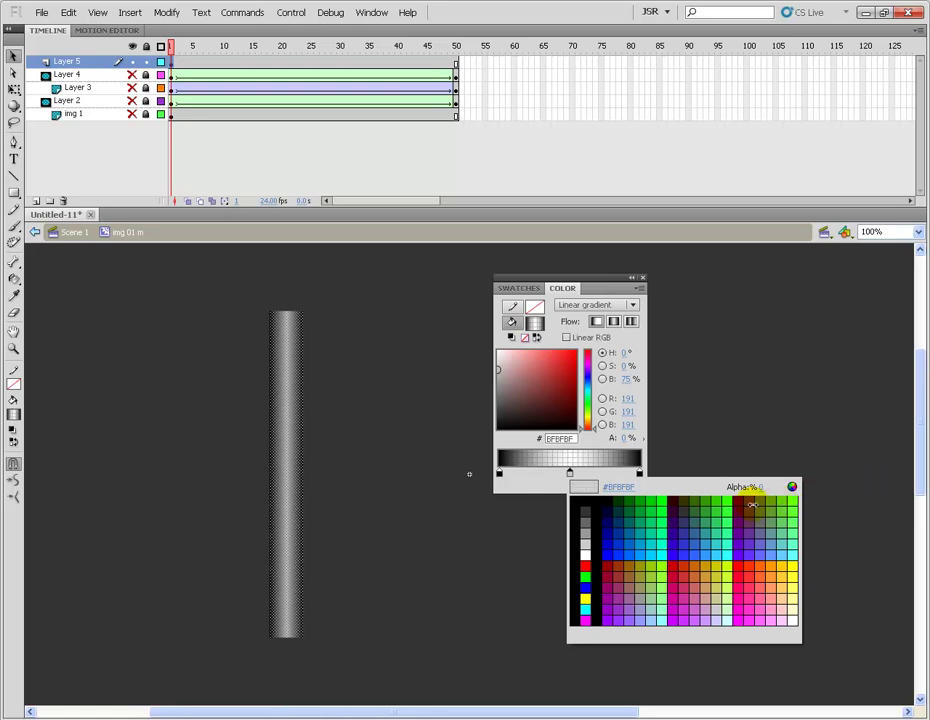
left_click(718, 383)
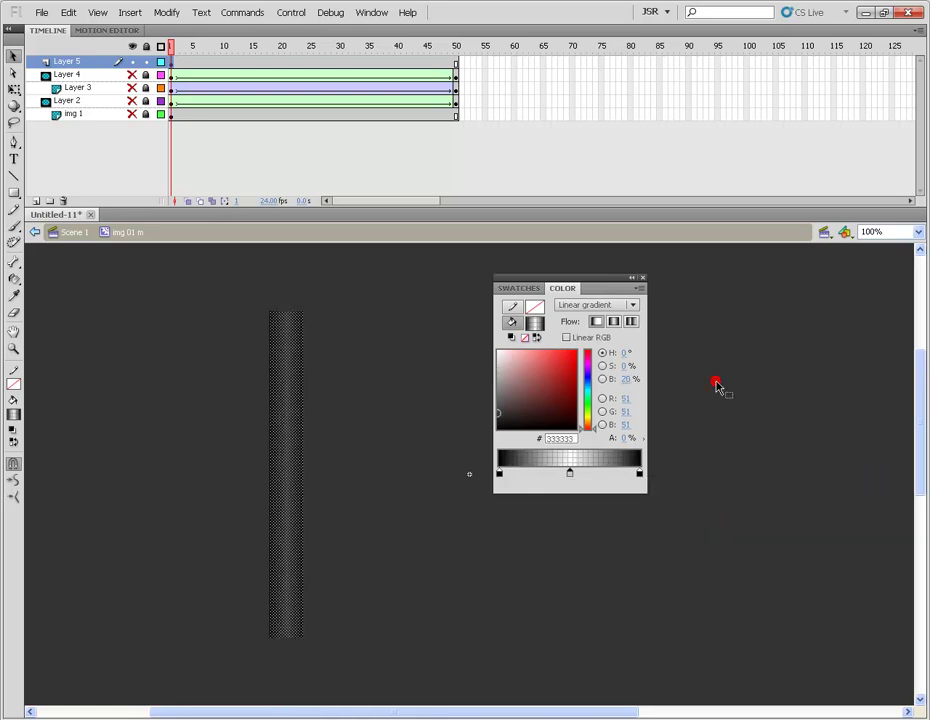
Set the middle stop of the bar's linear gradient to white (FFFFFF) at 0% alpha and close the Color panel.
double_click(571, 474)
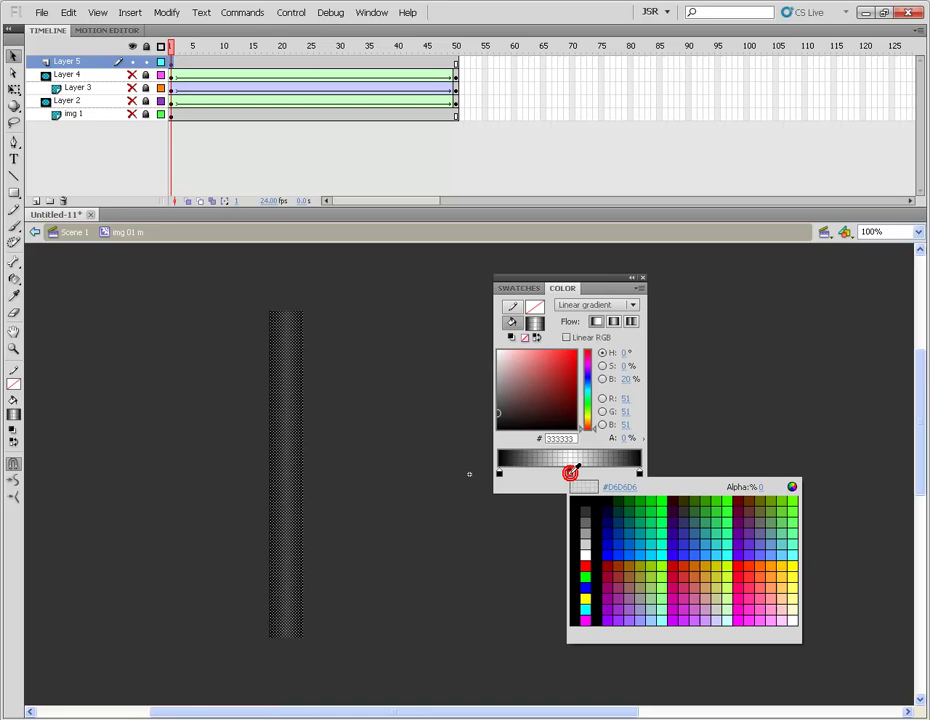
left_click(583, 557)
left_click(570, 473)
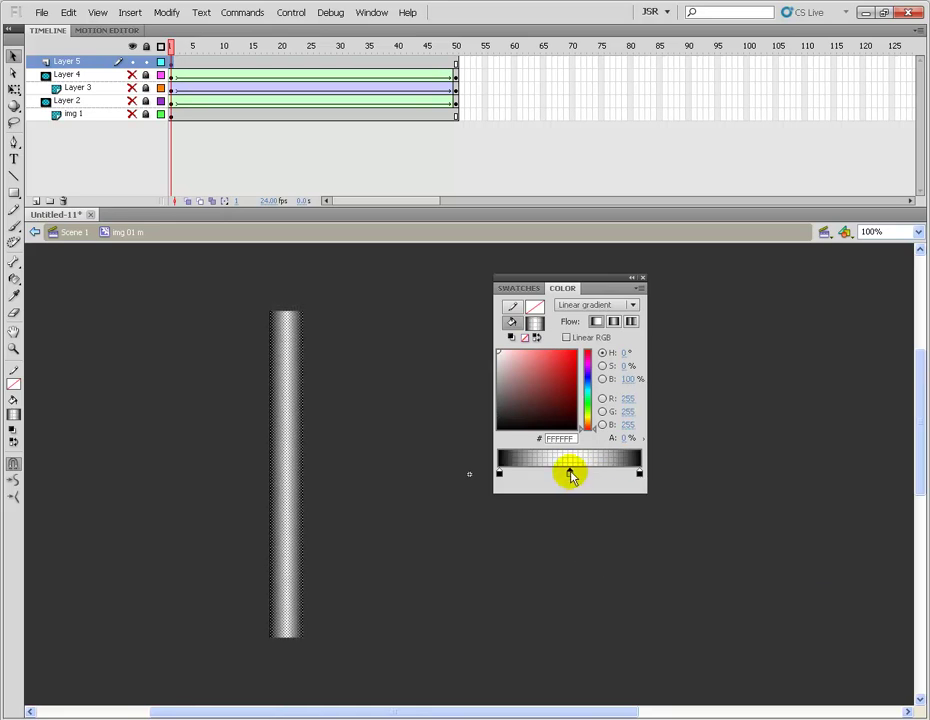
double_click(570, 474)
type("0")
left_click(590, 548)
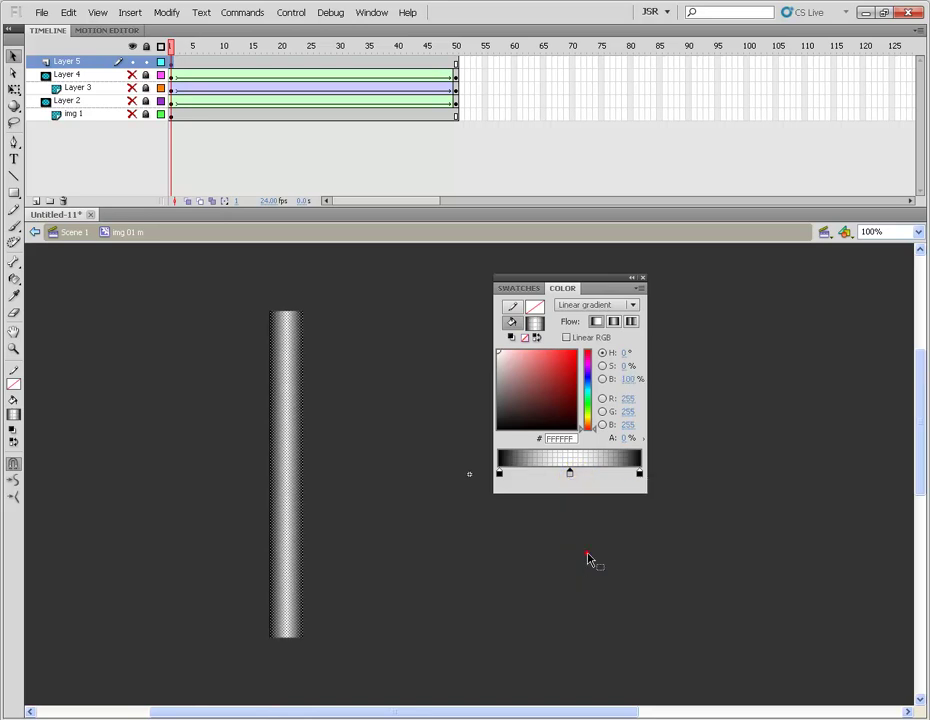
left_click(644, 279)
left_click(393, 463)
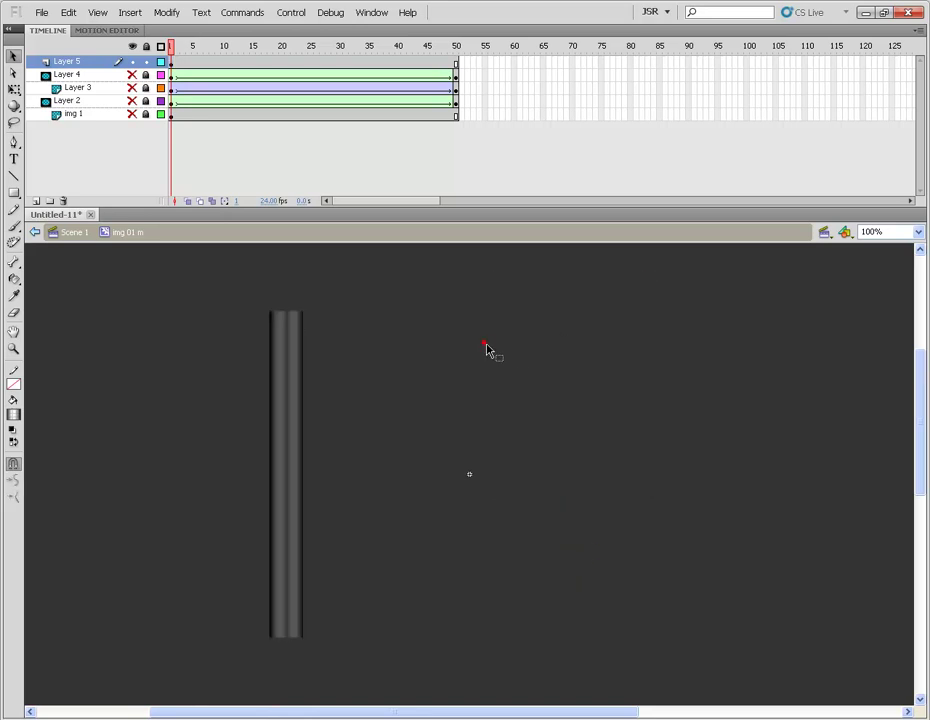
Show and unlock Layer 4 so its blue bar can serve as a positioning reference.
left_click(146, 116)
left_click(132, 74)
left_click(146, 74)
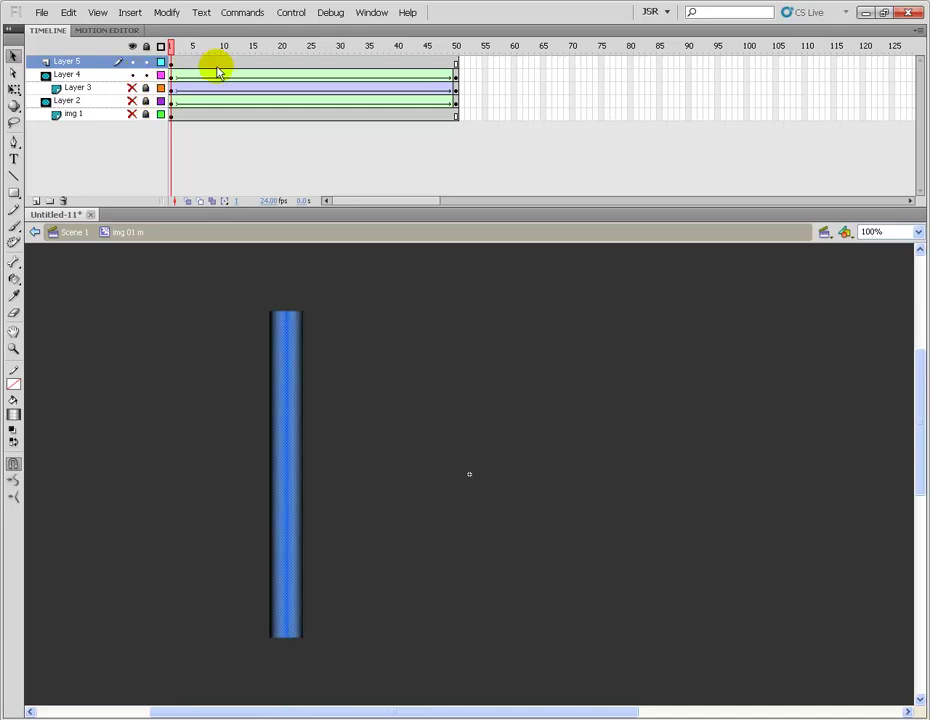
Insert a keyframe at frame 50 of Layer 5 and move the gradient bar exactly over Layer 4's blue bar.
left_click_drag(166, 45, 458, 62)
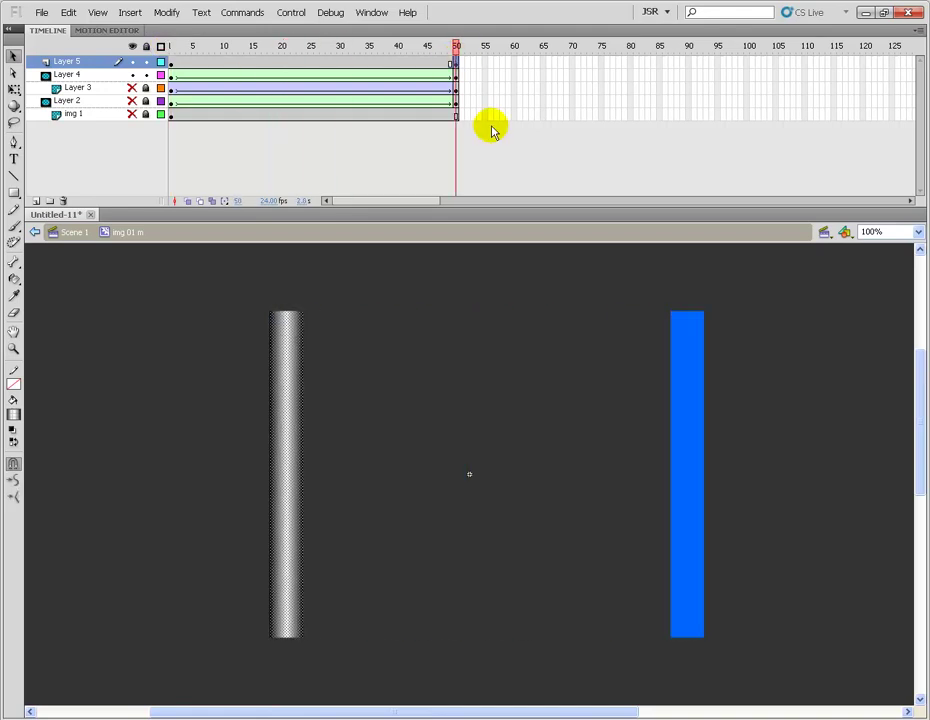
left_click_drag(286, 426, 838, 453)
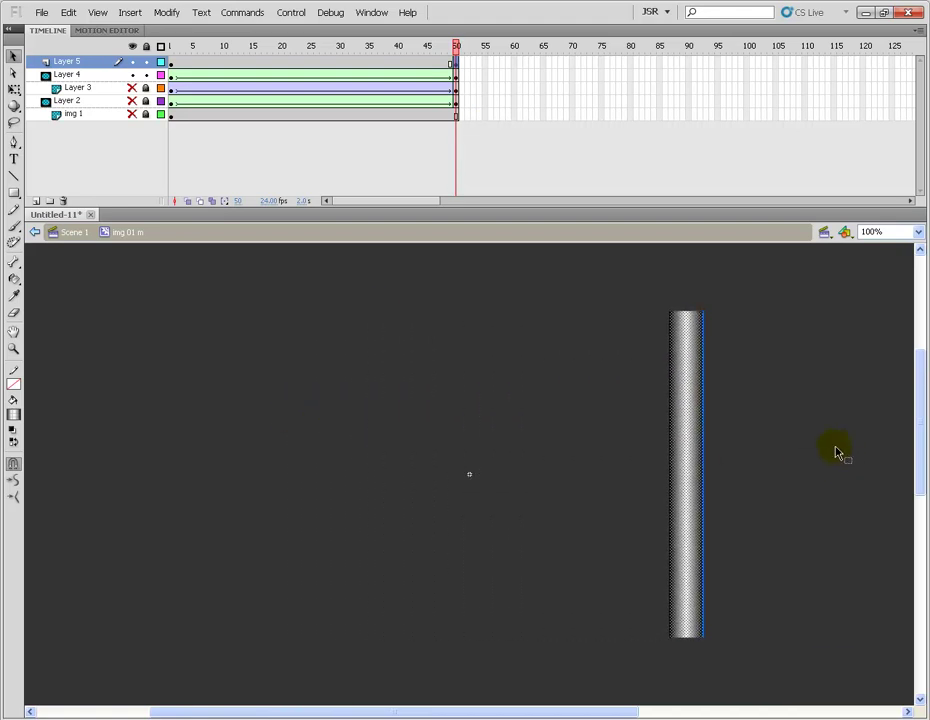
key("z")
left_click_drag(673, 285, 726, 377)
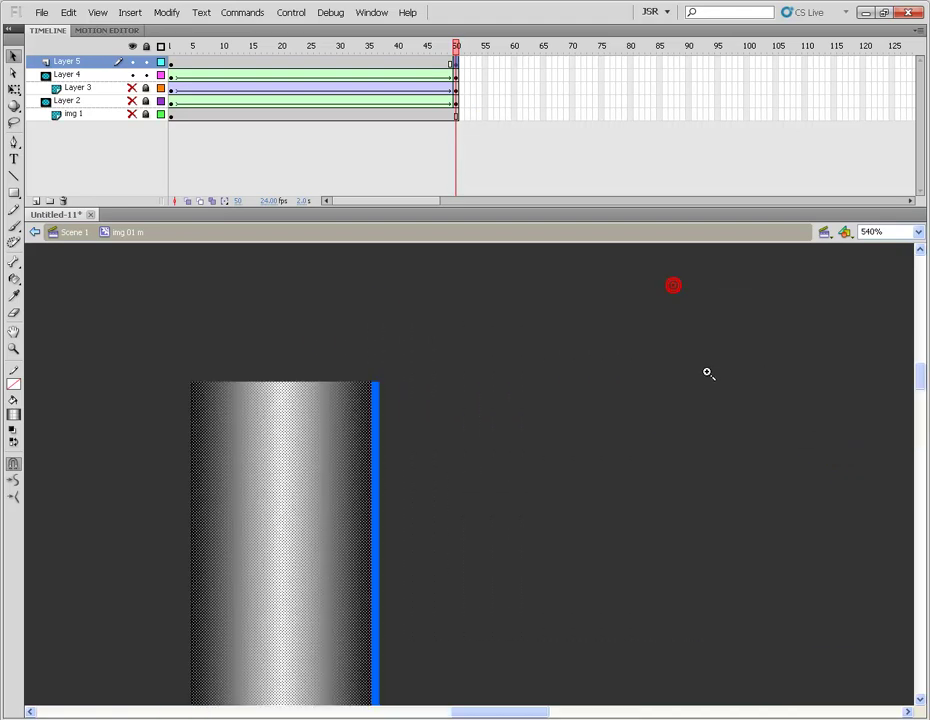
left_click_drag(287, 368, 432, 482)
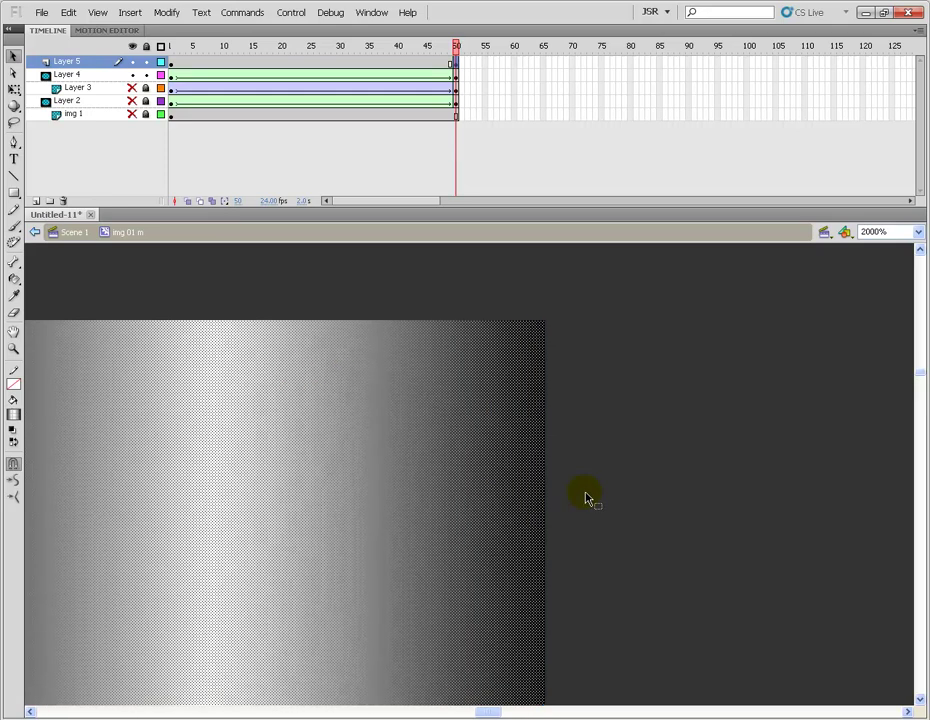
key("ctrl+1")
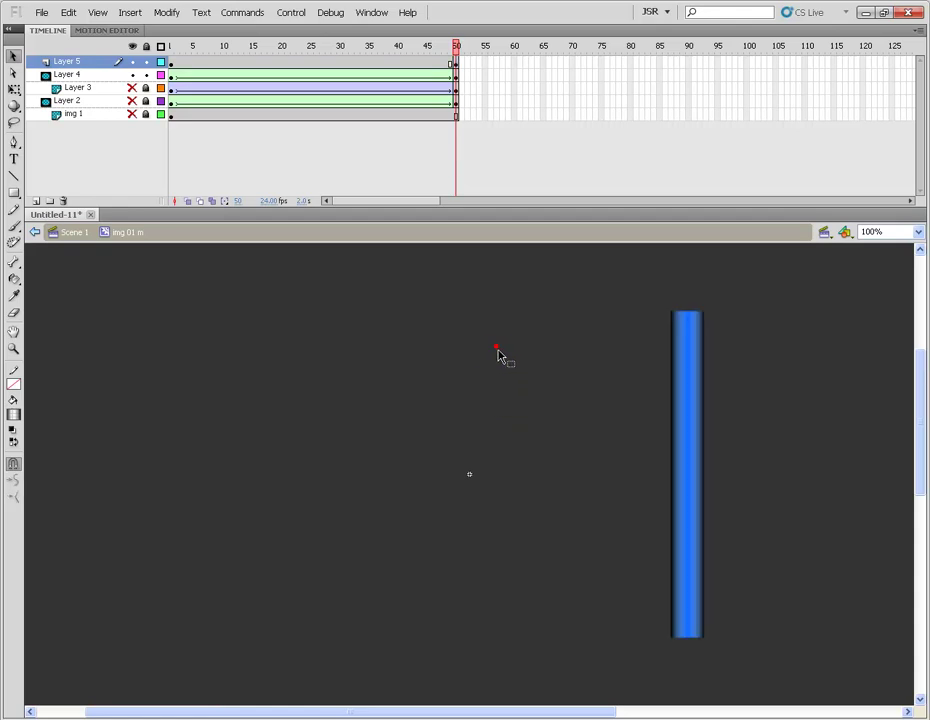
Create a shape tween on Layer 5 between frames 1 and 50 and preview it with all layers locked and visible.
right_click(276, 61)
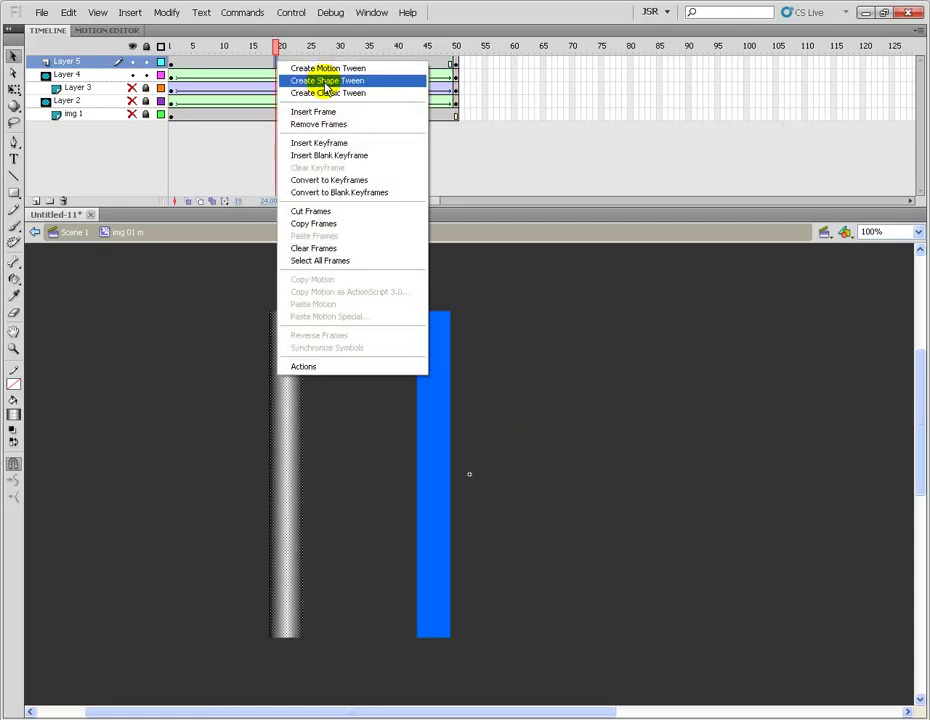
left_click(325, 86)
left_click(145, 47)
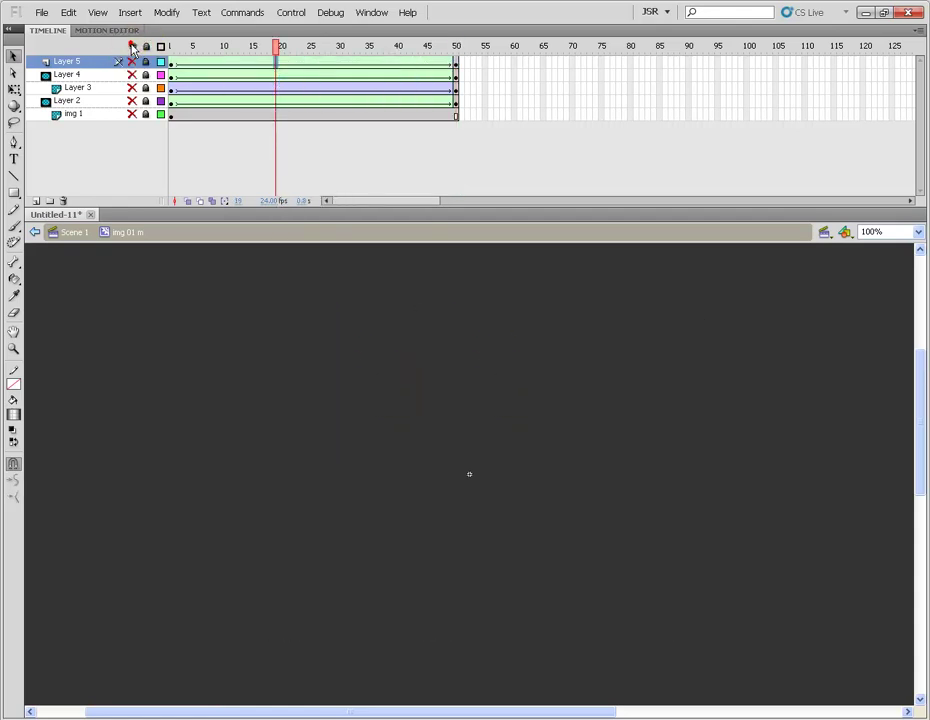
left_click(133, 47)
key("Return")
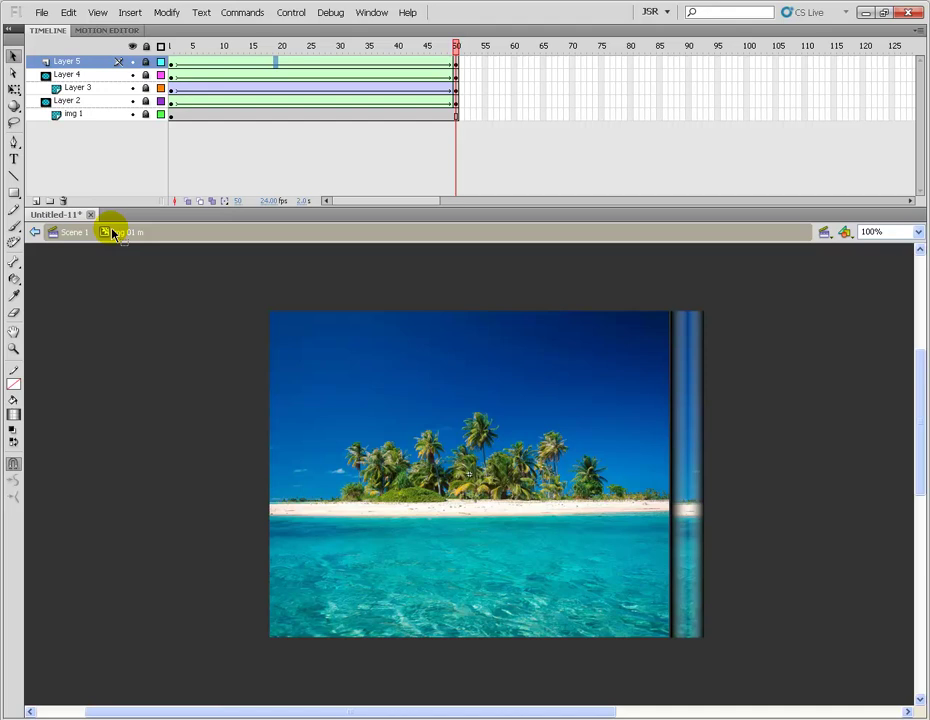
key("Return")
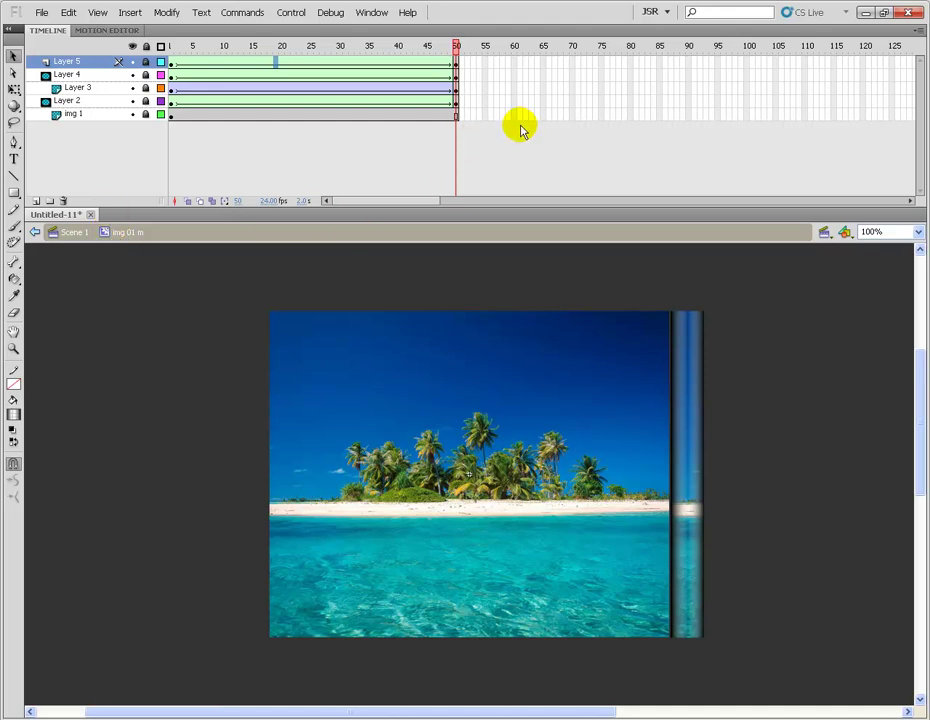
Extend every layer to frame 75, with blank keyframes at frame 51 on Layers 2 to 5, and preview the animation.
left_click(602, 115)
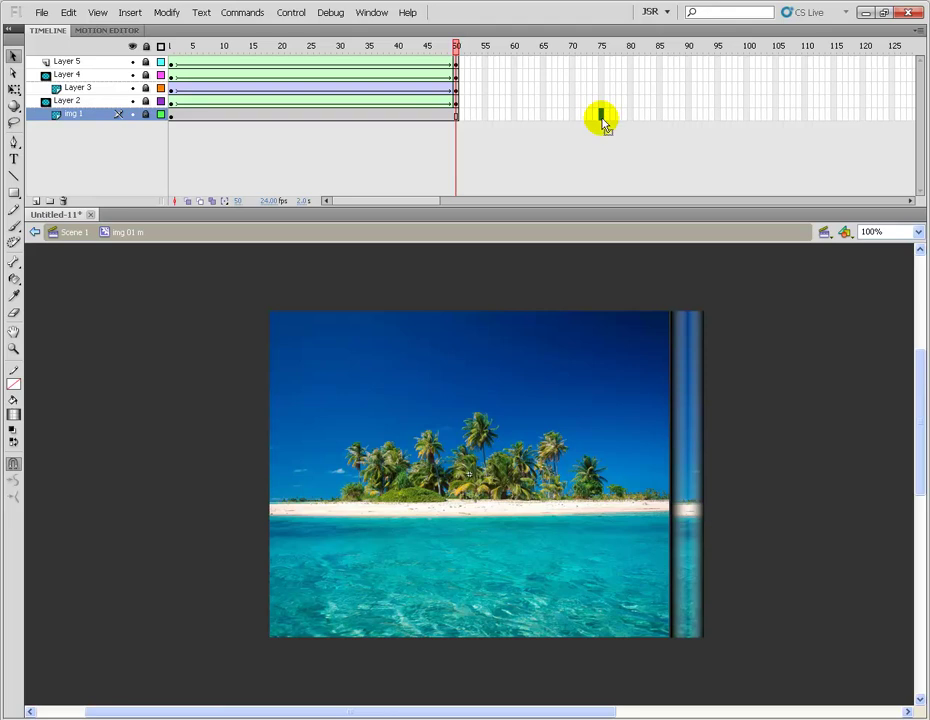
key("F5")
left_click_drag(462, 63, 466, 99)
left_click(464, 101)
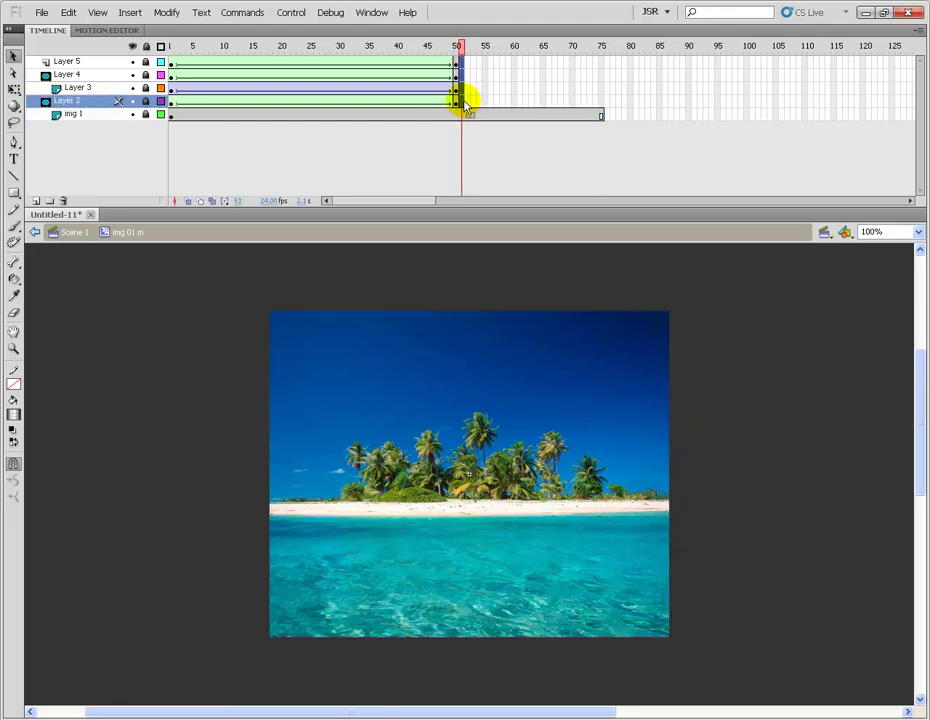
left_click_drag(604, 64, 600, 104)
key("F5")
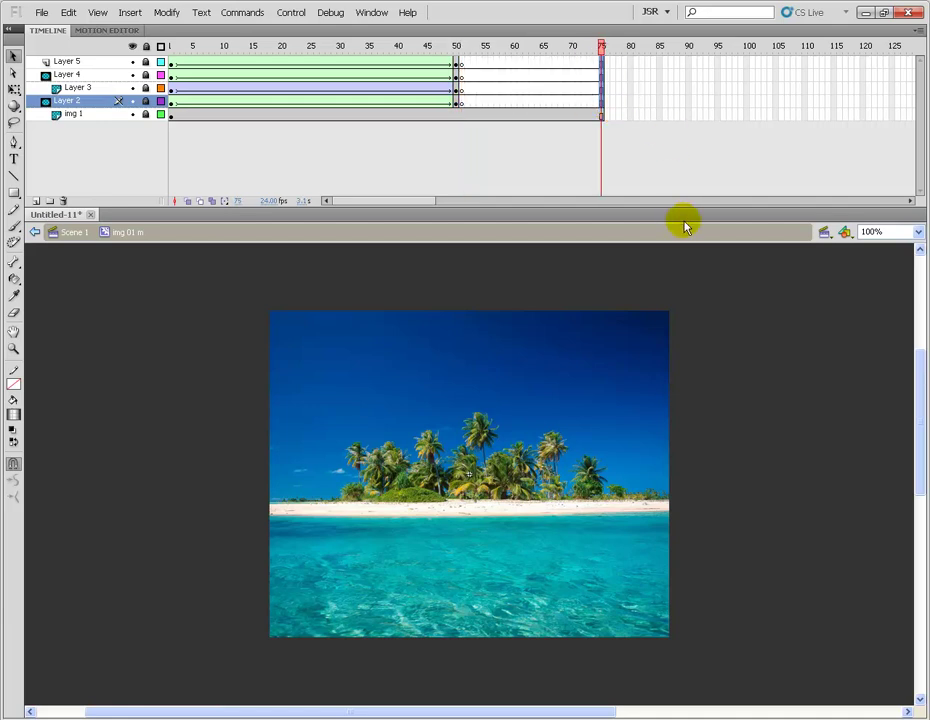
key("Return")
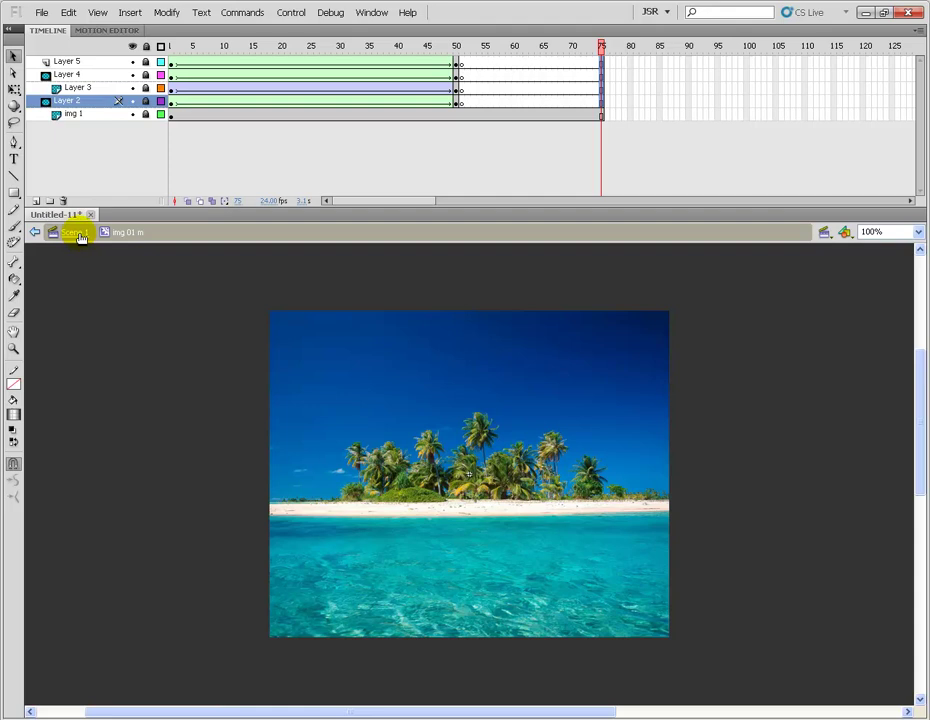
Return to Scene 1 and rename Layer 3, which holds the image roll clip, to "img 1".
double_click(172, 425)
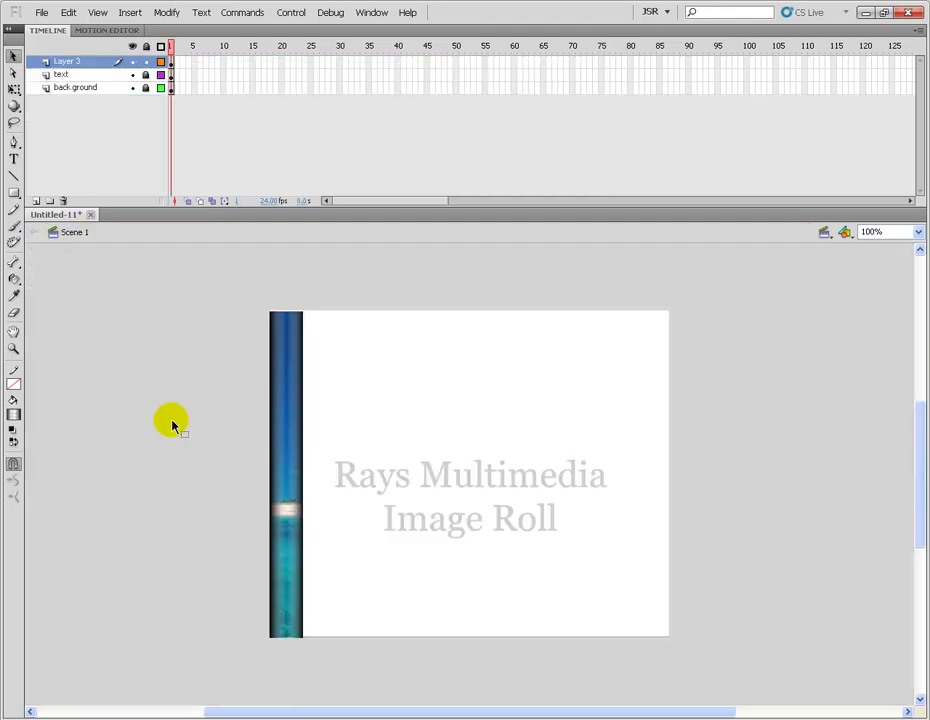
left_click(277, 461)
double_click(83, 60)
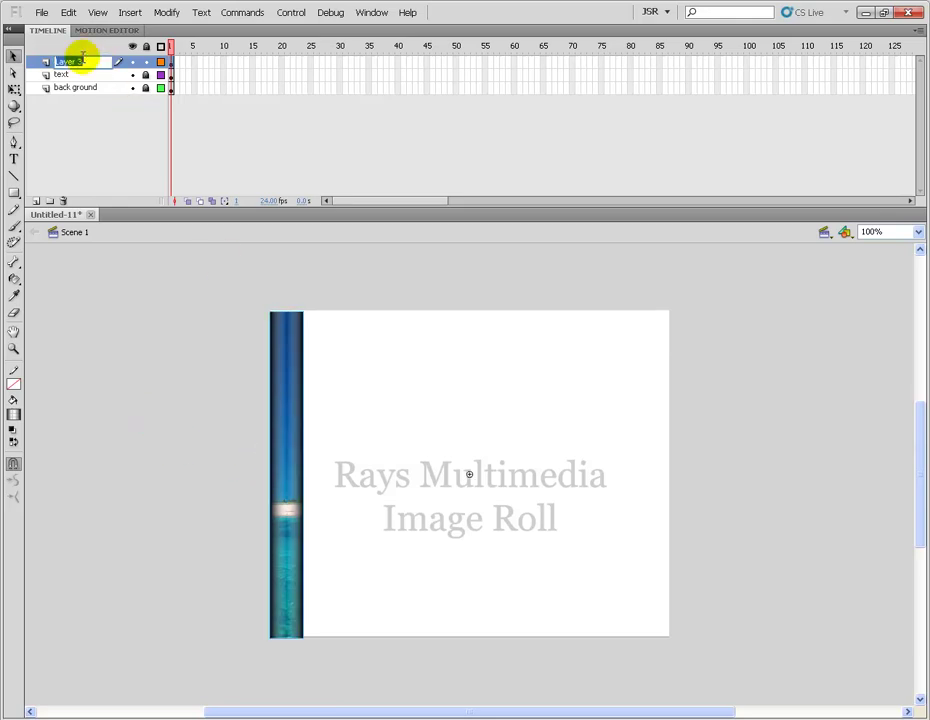
type("img")
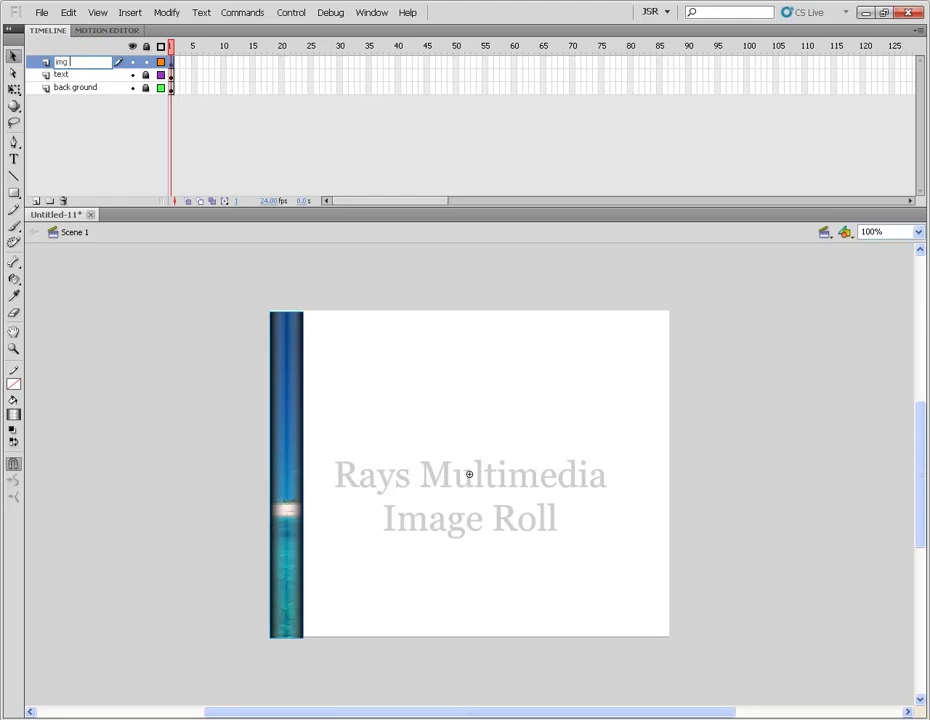
type(" 1")
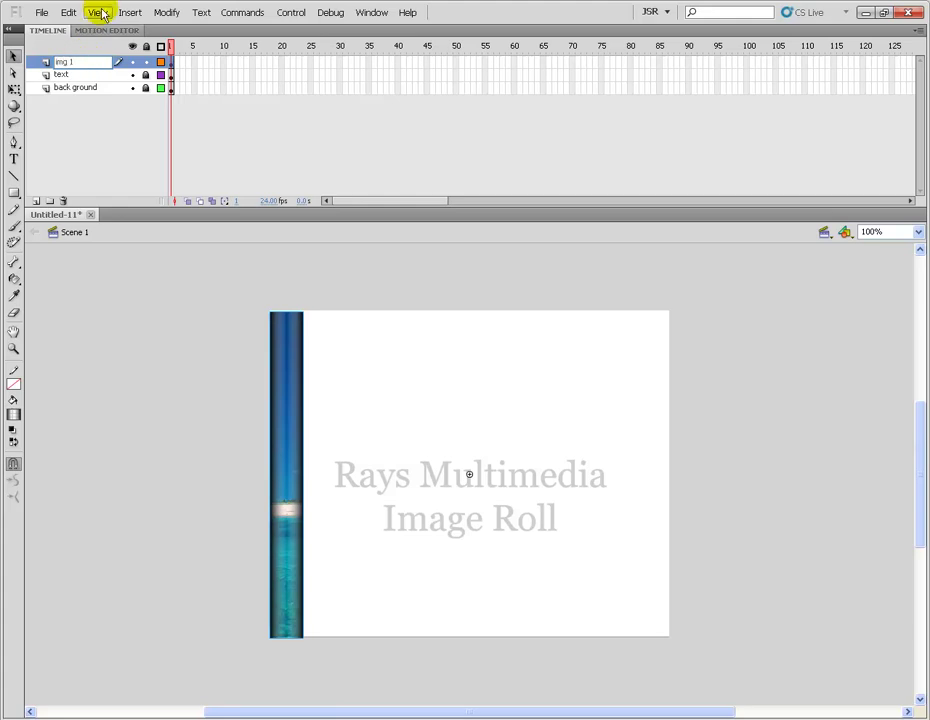
left_click(156, 346)
Check the clip's length in its own timeline, then extend all three Scene 1 layers to frame 75.
left_click(286, 391)
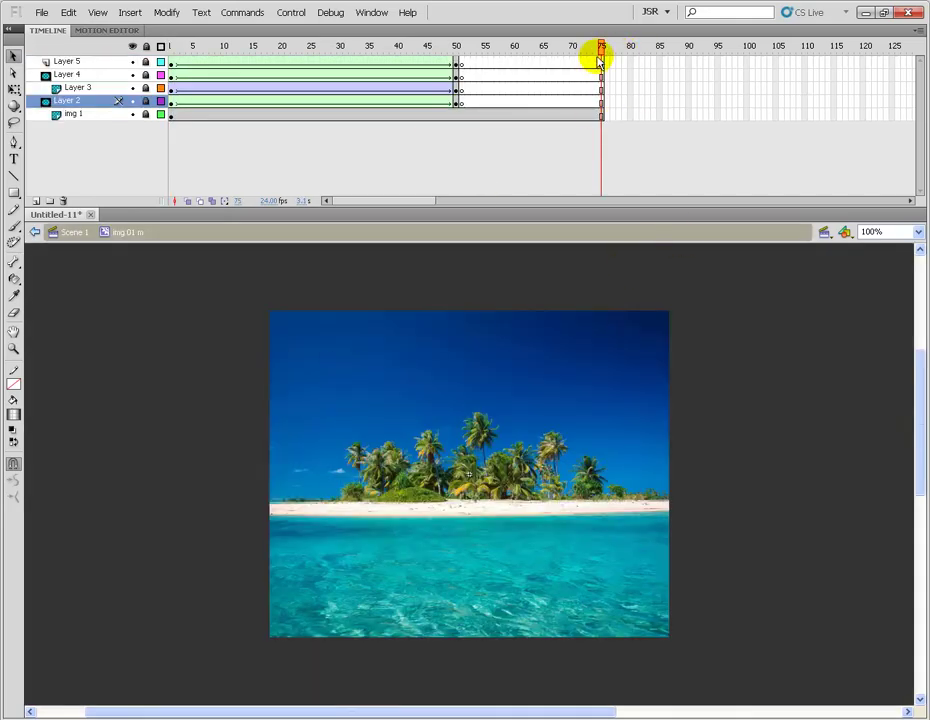
left_click(77, 235)
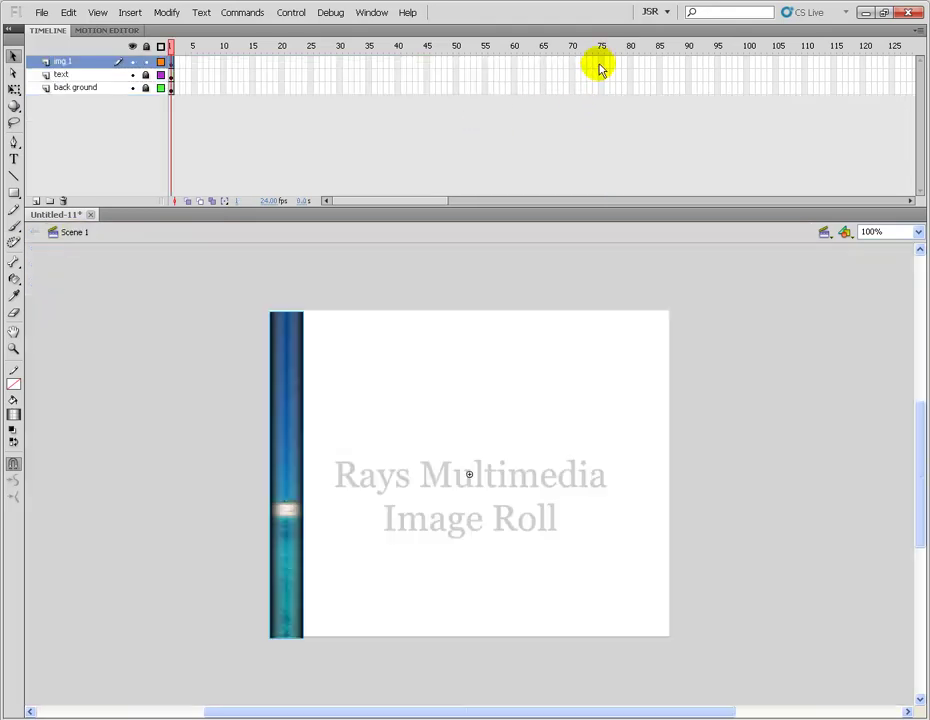
left_click_drag(601, 68, 600, 94)
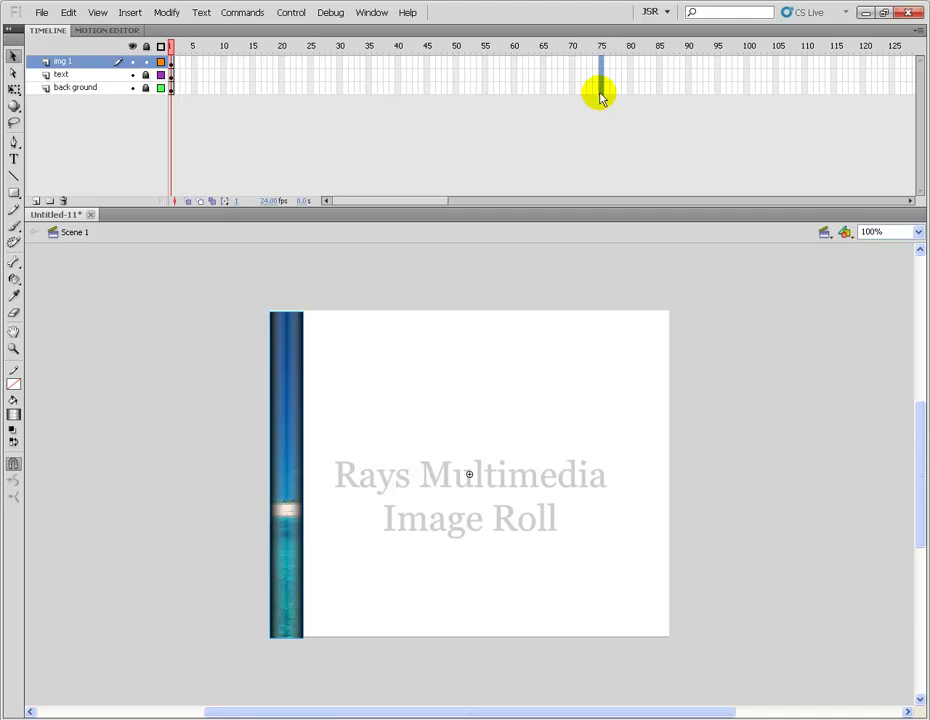
key("F5")
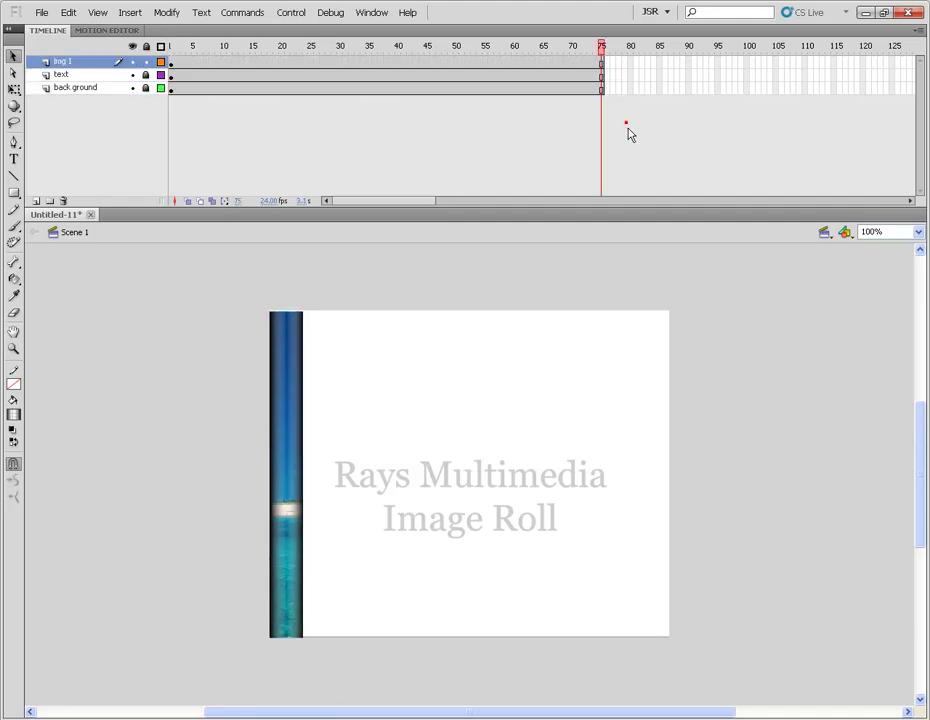
Lock the img 1 layer and add a new layer above it named "img 2".
left_click(146, 62)
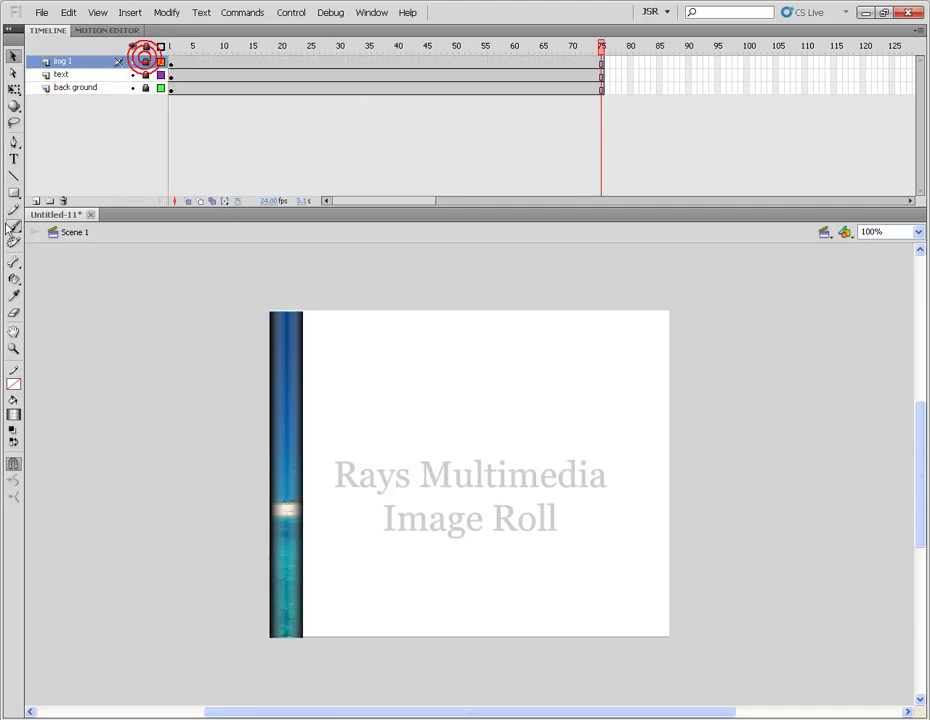
left_click(36, 201)
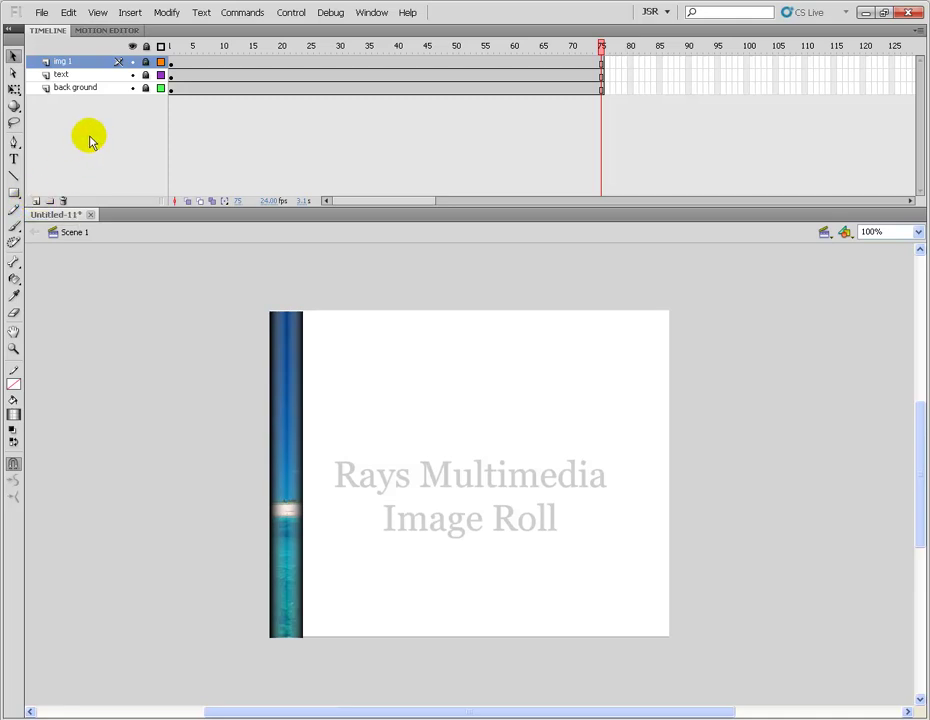
double_click(79, 62)
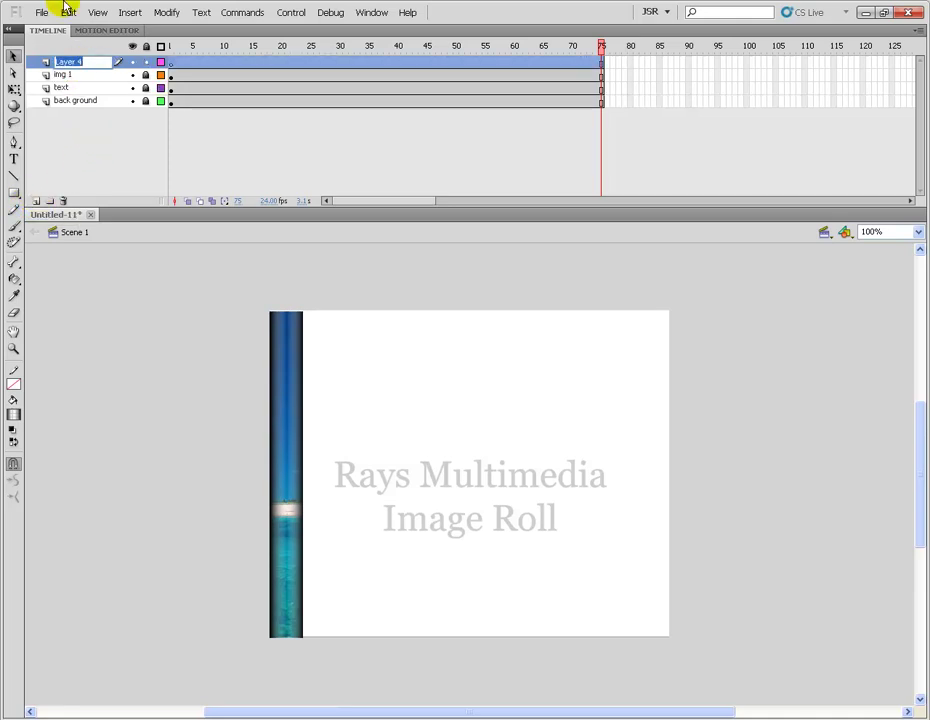
type("img")
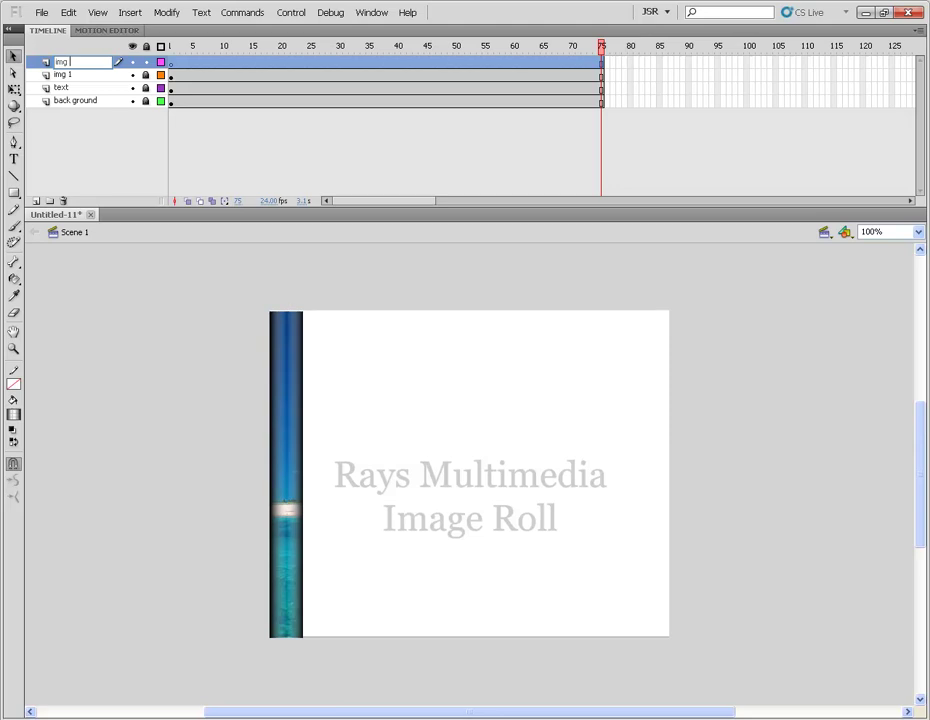
type(" 2")
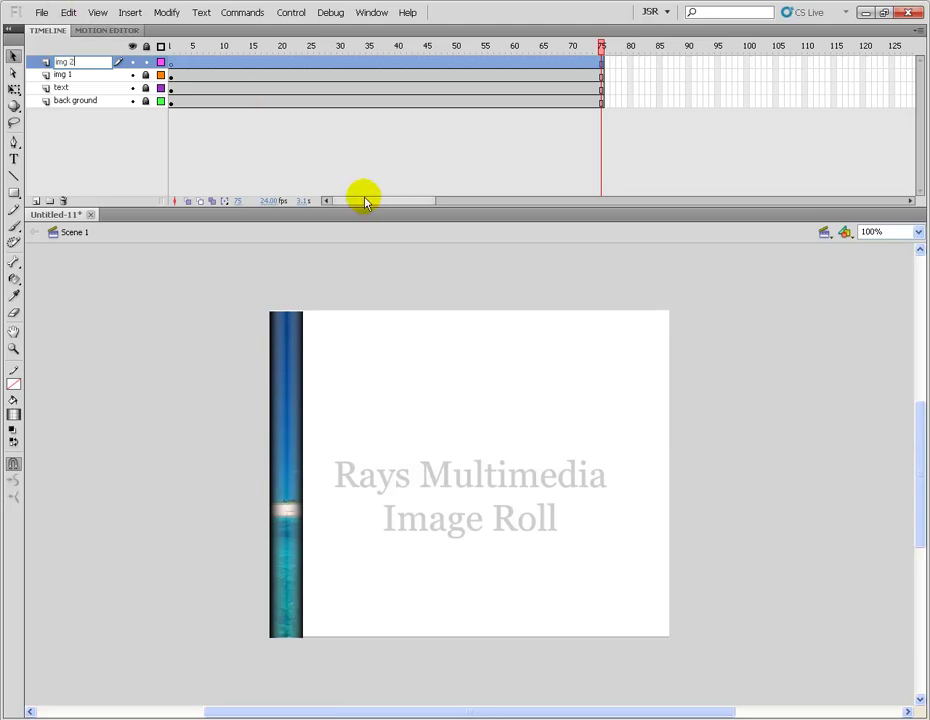
Extend all four Scene 1 layers to frame 150, with blank keyframes at frame 75 on the img 2 and img 1 layers.
left_click(378, 164)
left_click(602, 62)
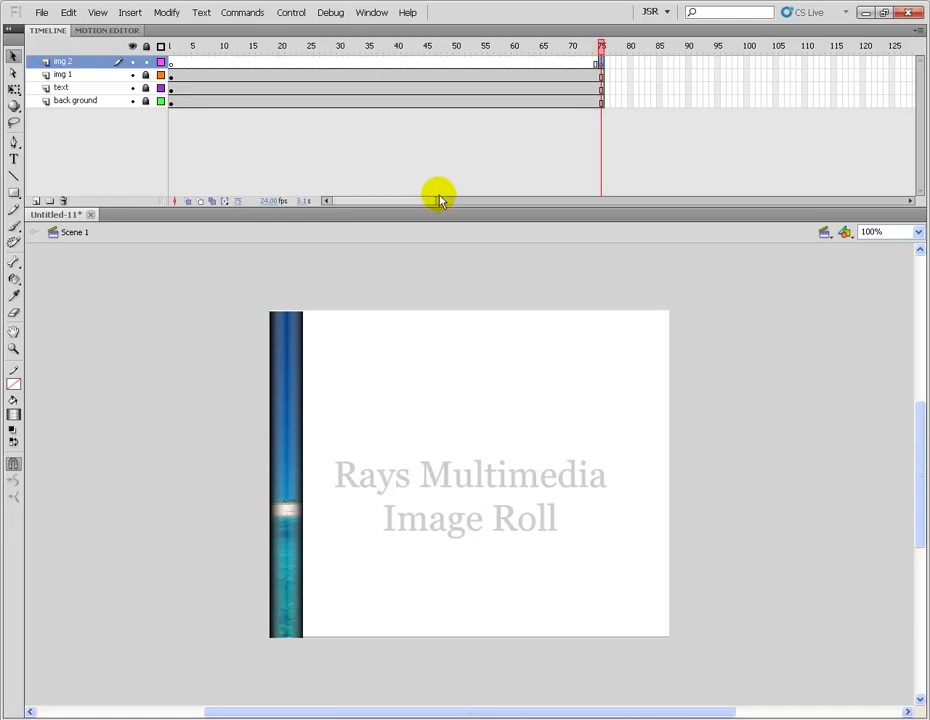
left_click_drag(405, 201, 480, 197)
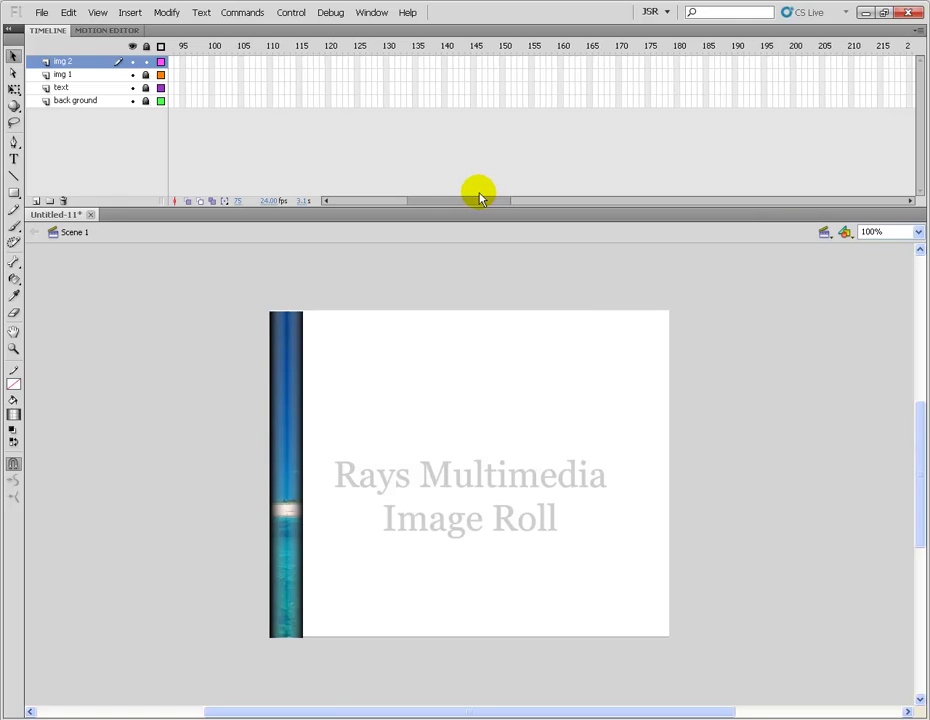
left_click_drag(501, 62, 496, 116)
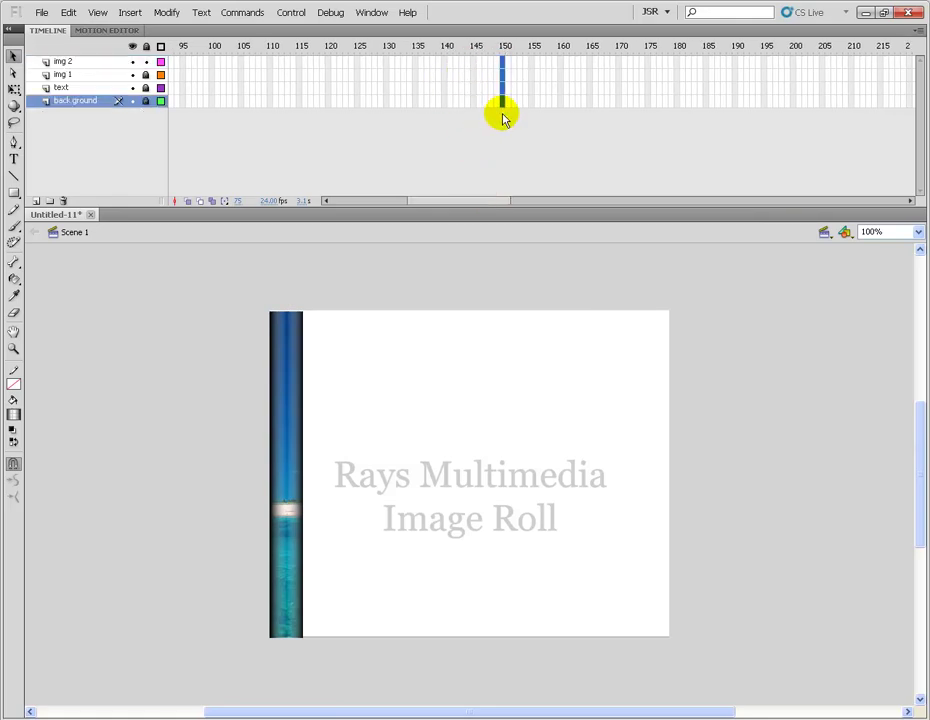
key("F5")
left_click_drag(490, 201, 357, 208)
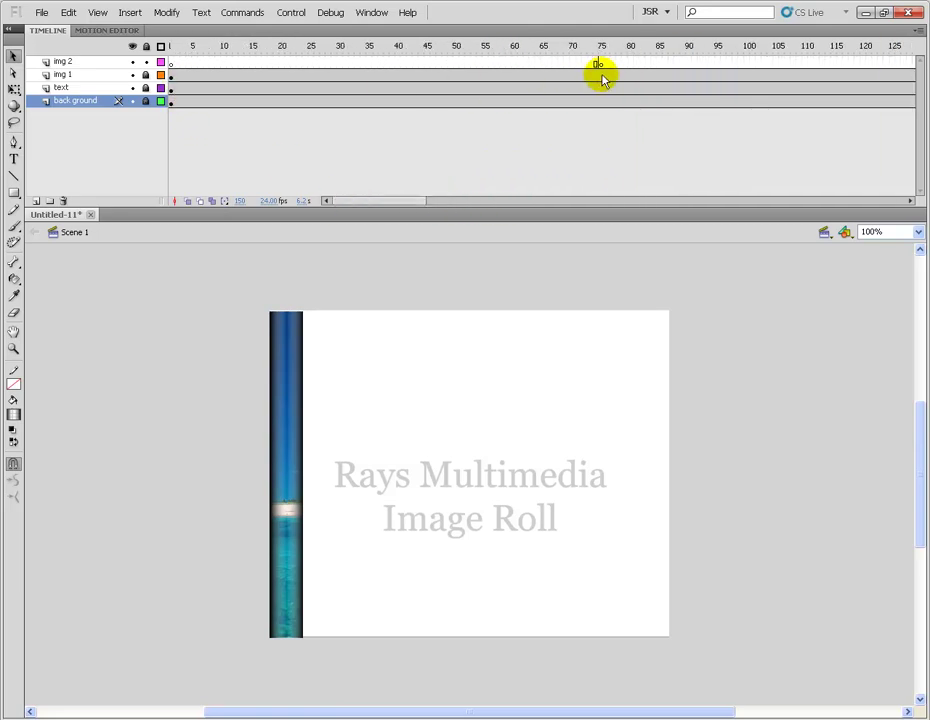
left_click(601, 75)
key("F7")
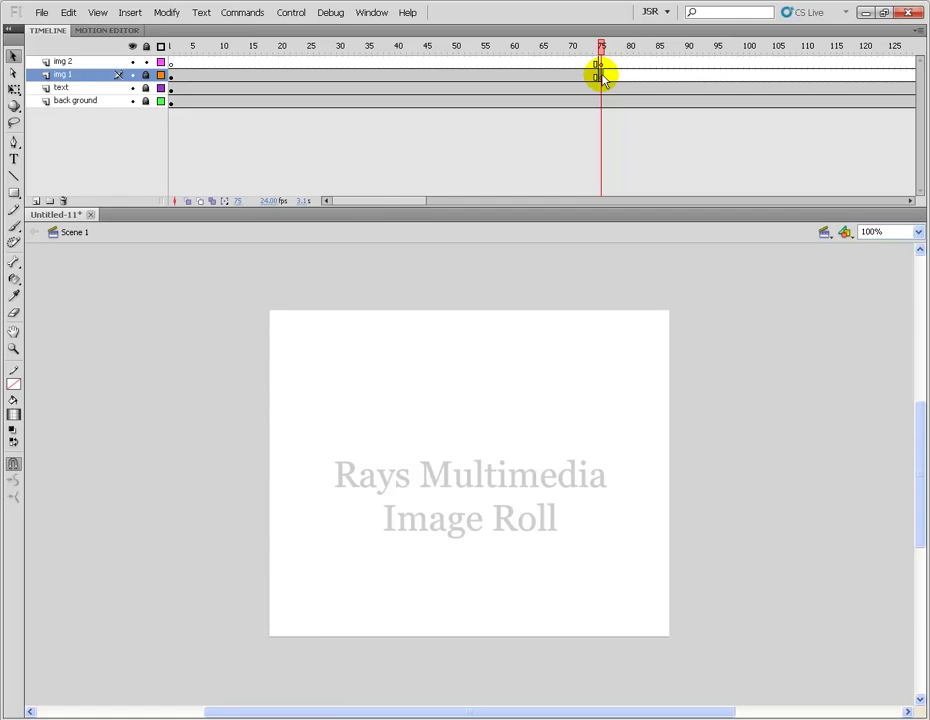
Select frame 1 of the img 2 layer and duplicate the img 01 m movie clip in the library as "img 02 m".
left_click(174, 67)
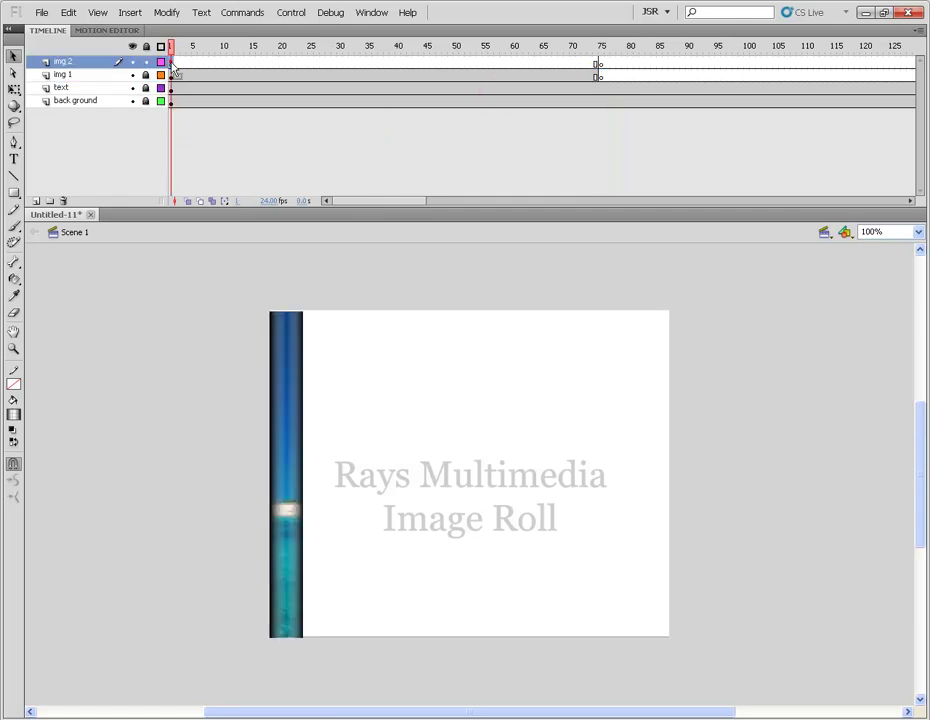
key("ctrl+l")
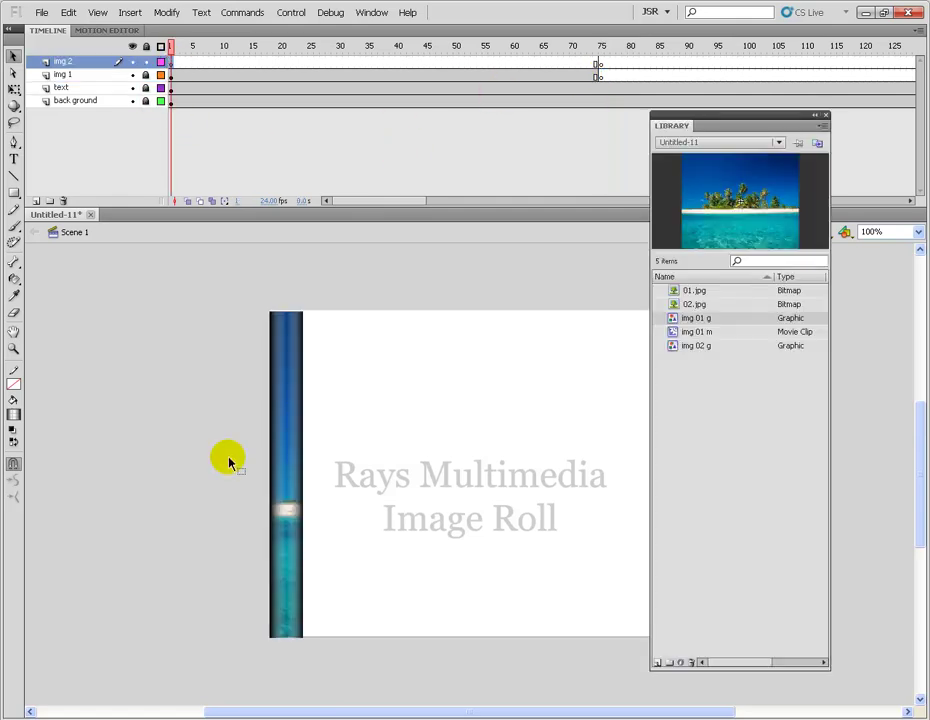
left_click(686, 332)
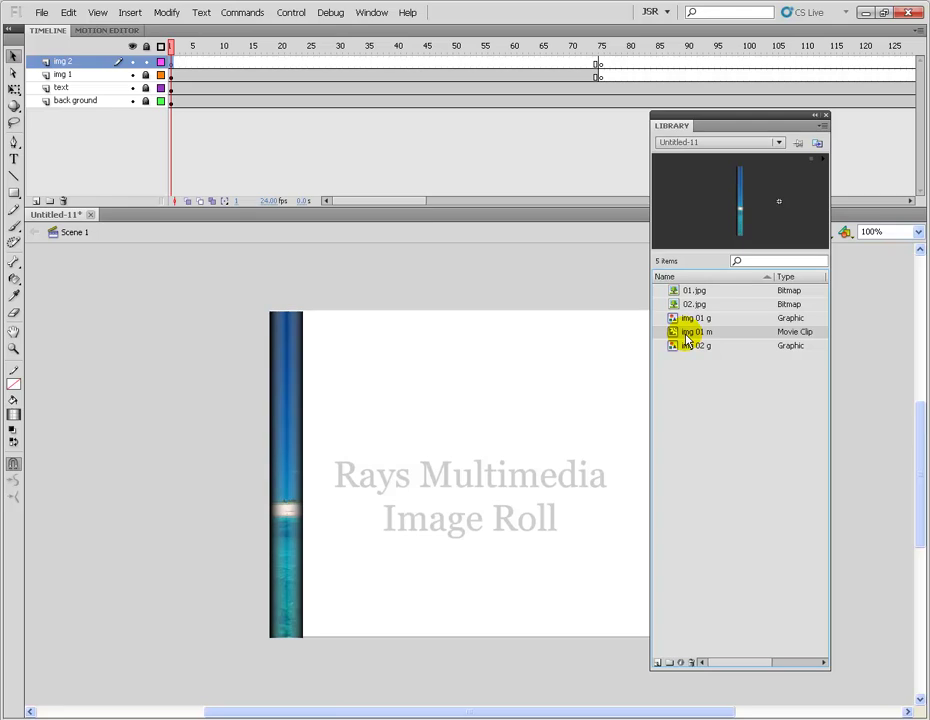
right_click(686, 336)
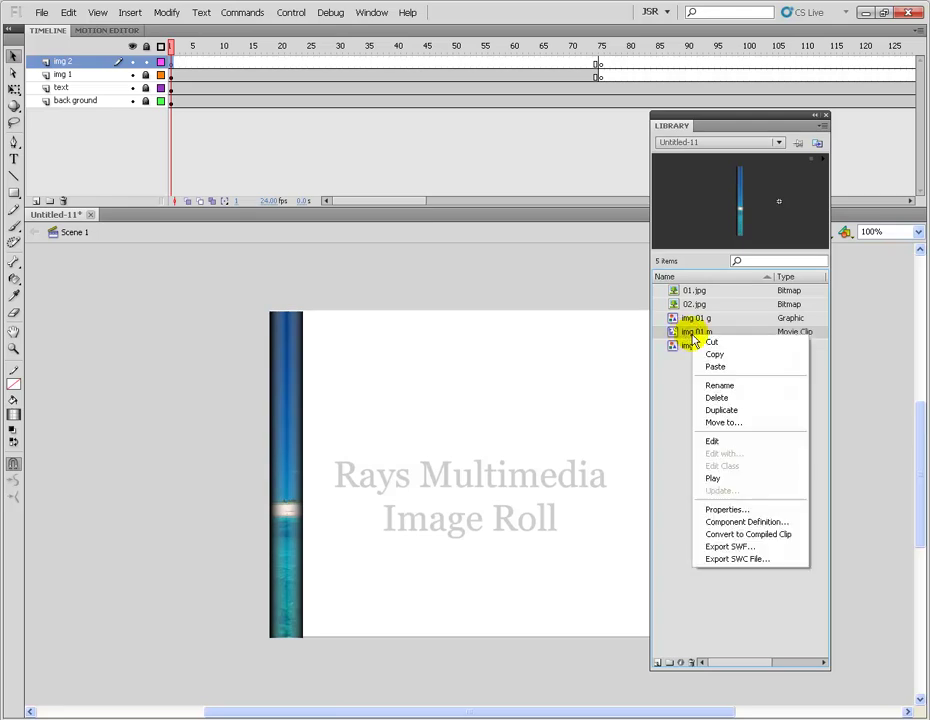
left_click(720, 411)
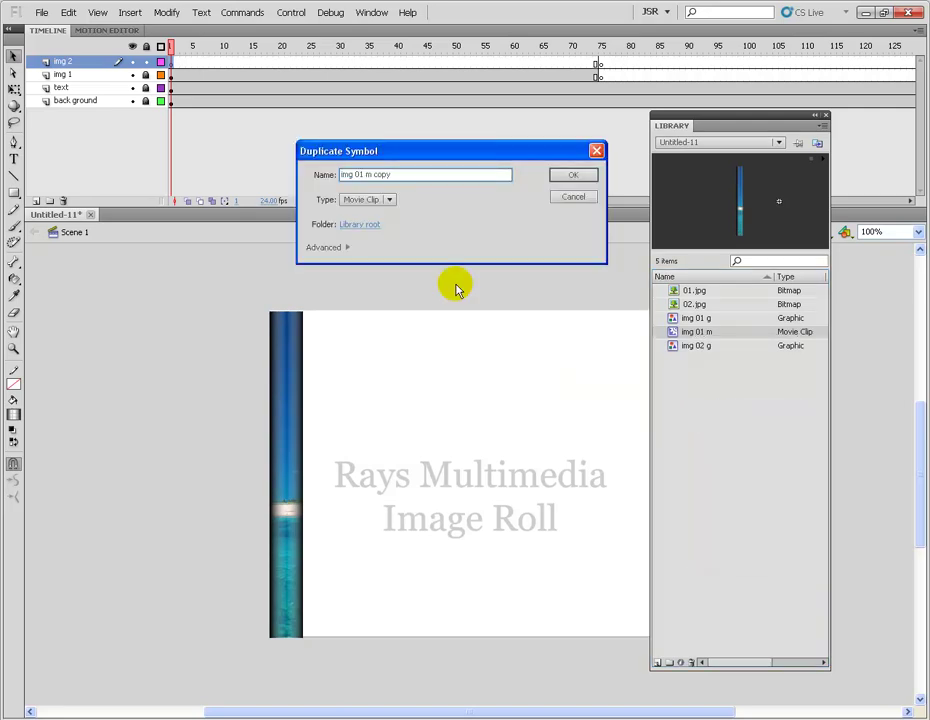
key("BackSpace")
key("BackSpace")
key("BackSpace")
type("2")
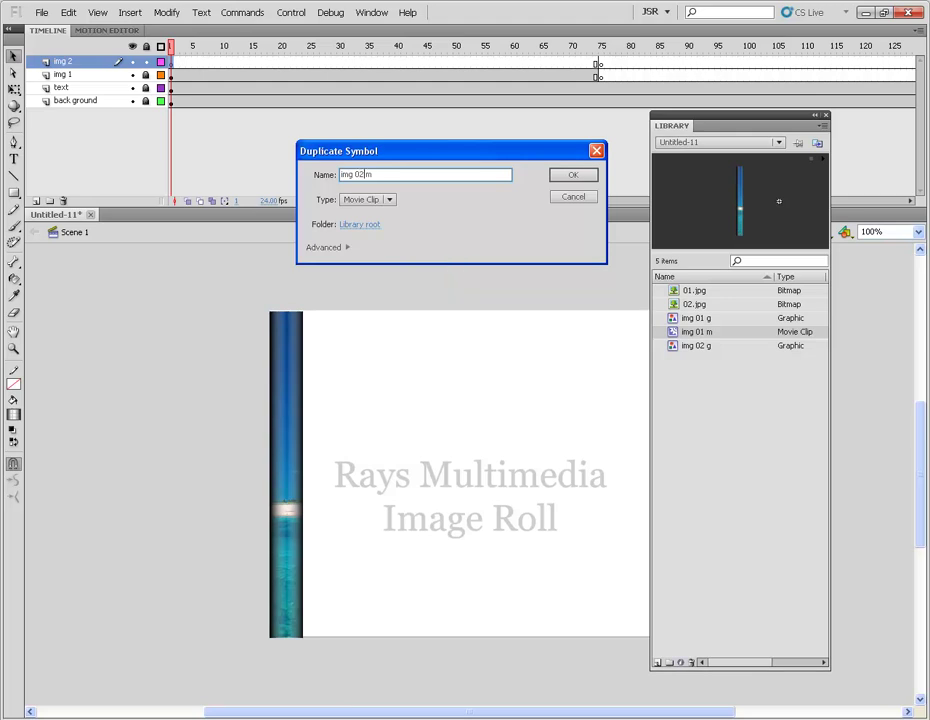
key("Return")
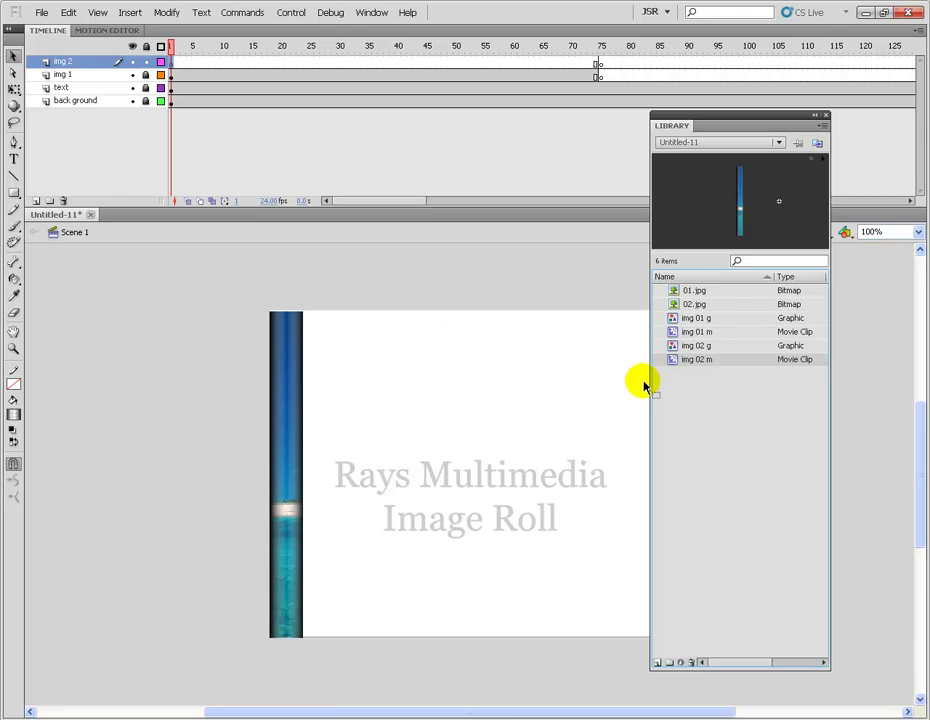
Place the img 02 m clip on frame 1 of the img 2 layer and shift it over the existing roll at the stage's left edge.
left_click_drag(740, 232, 490, 478)
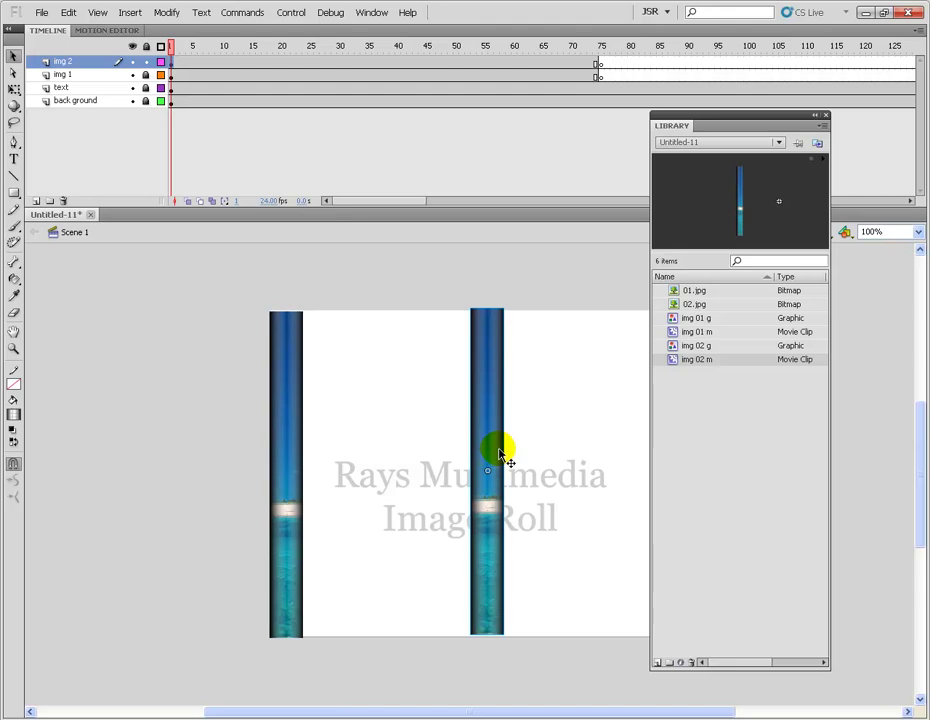
left_click_drag(499, 453, 499, 455)
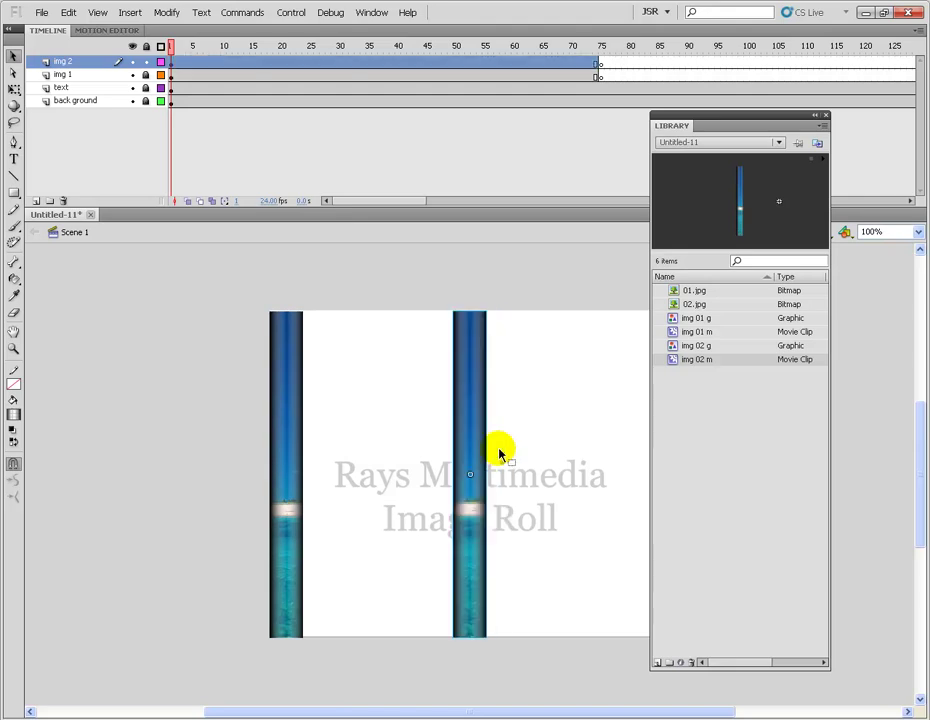
key("shift+Left")
key("shift+Left")
key("shift+Left")
key("shift+Left")
key("shift+Left")
key("shift+Left")
key("shift+Left")
key("shift+Left")
key("shift+Left")
key("shift+Left")
key("shift+Left")
key("shift+Left")
key("shift+Left")
key("shift+Left")
key("shift+Left")
key("shift+Left")
key("shift+Left")
key("shift+Left")
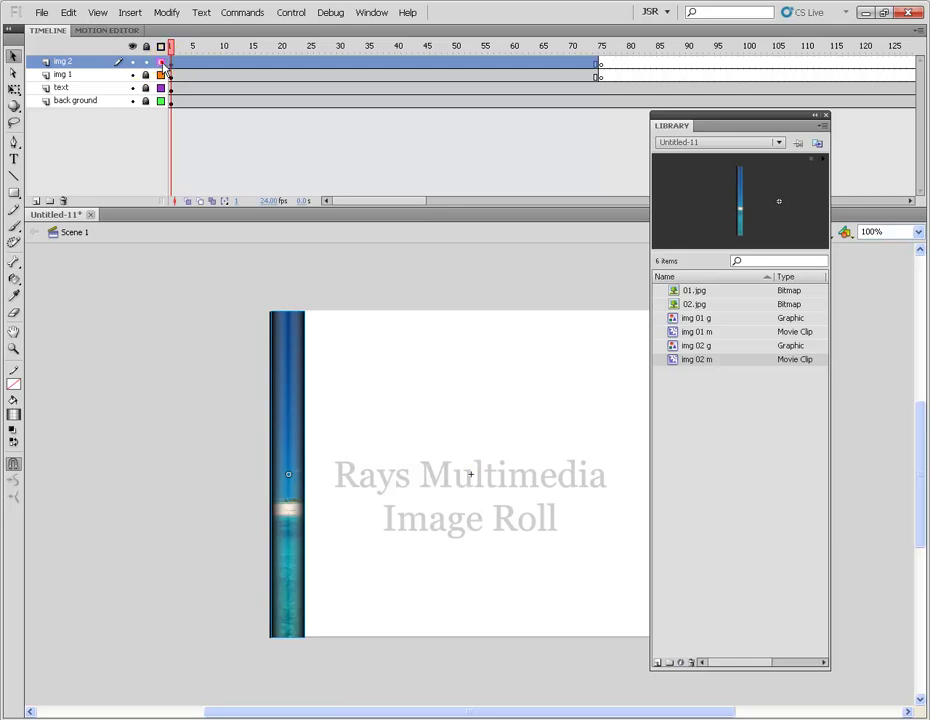
Display the img 1 and img 2 layers as outlines, align the new clip exactly with the img 1 clip, and restore normal display.
left_click_drag(161, 62, 158, 80)
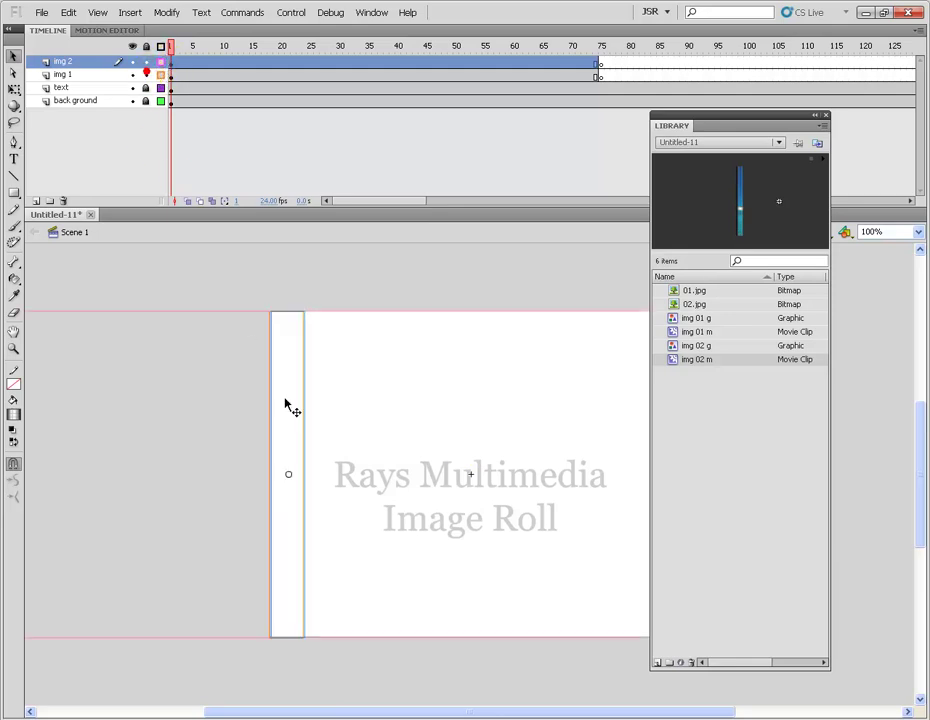
left_click_drag(247, 293, 370, 347)
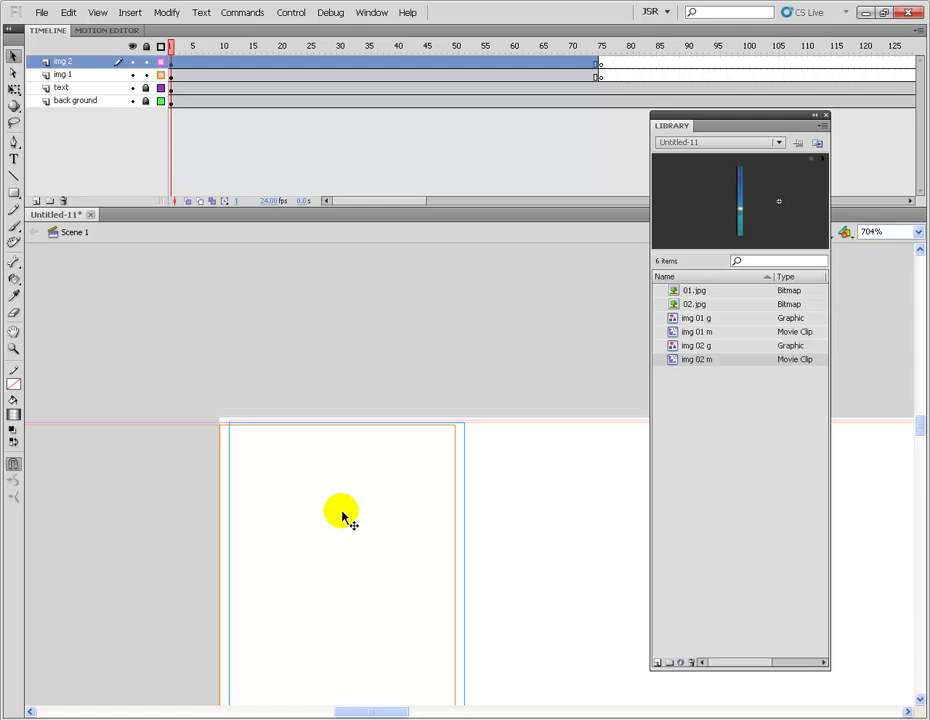
key("Left")
key("Left")
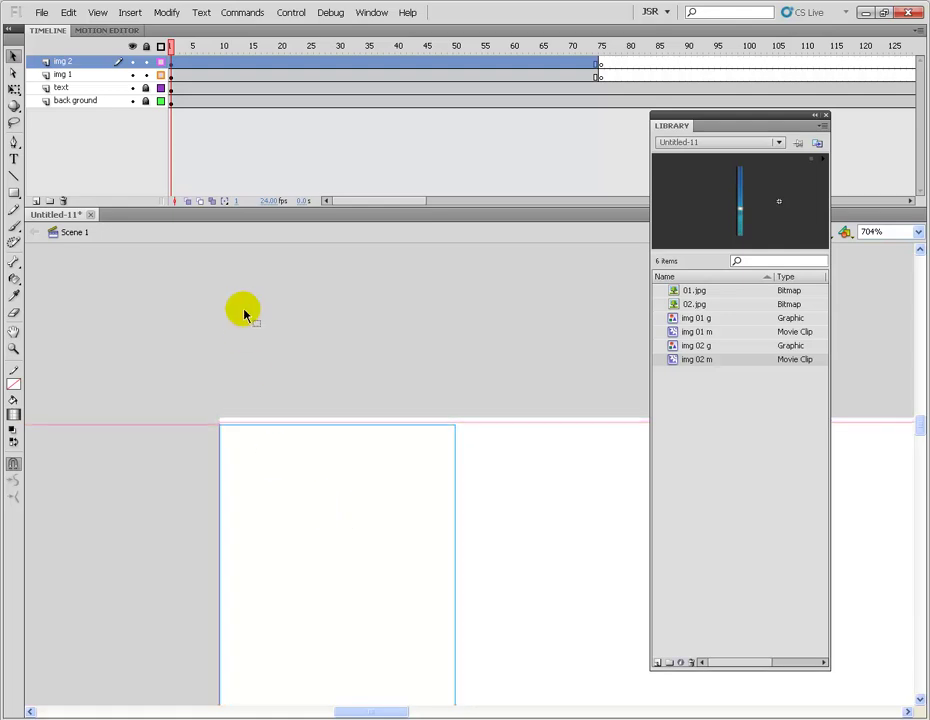
key("ctrl+2")
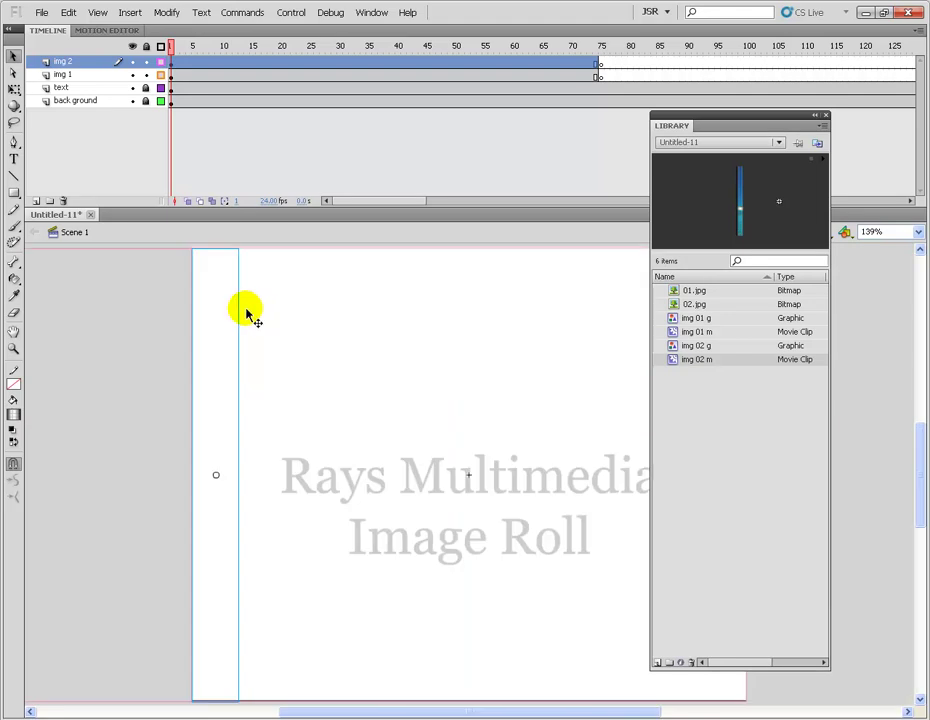
left_click(161, 62)
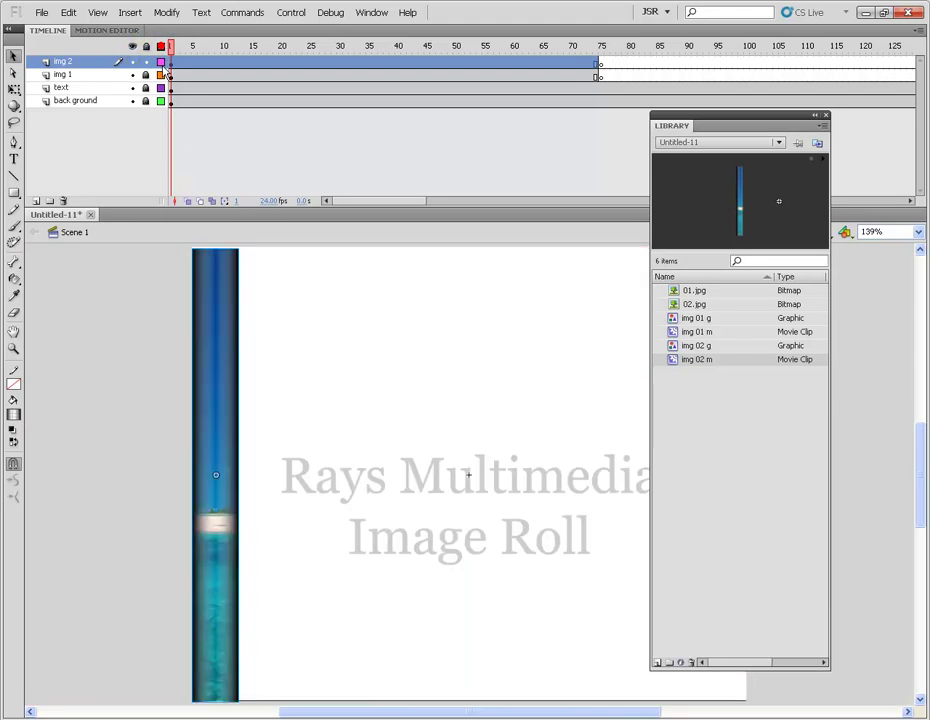
Move the img 2 keyframe from frame 1 to frame 75 and preview the animation.
left_click(173, 64)
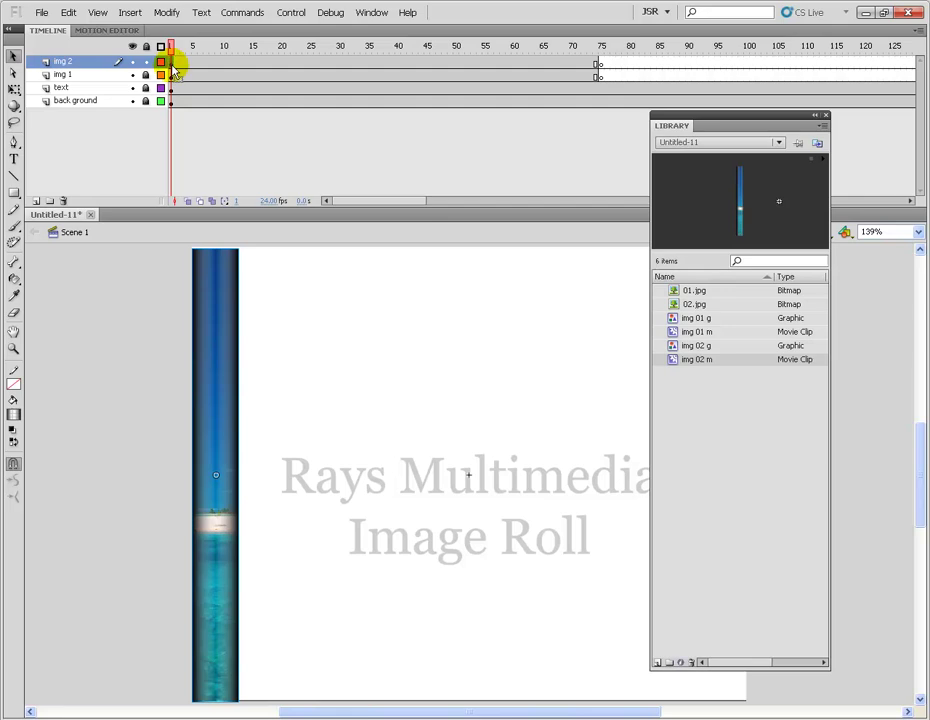
left_click_drag(176, 70, 600, 70)
left_click(826, 116)
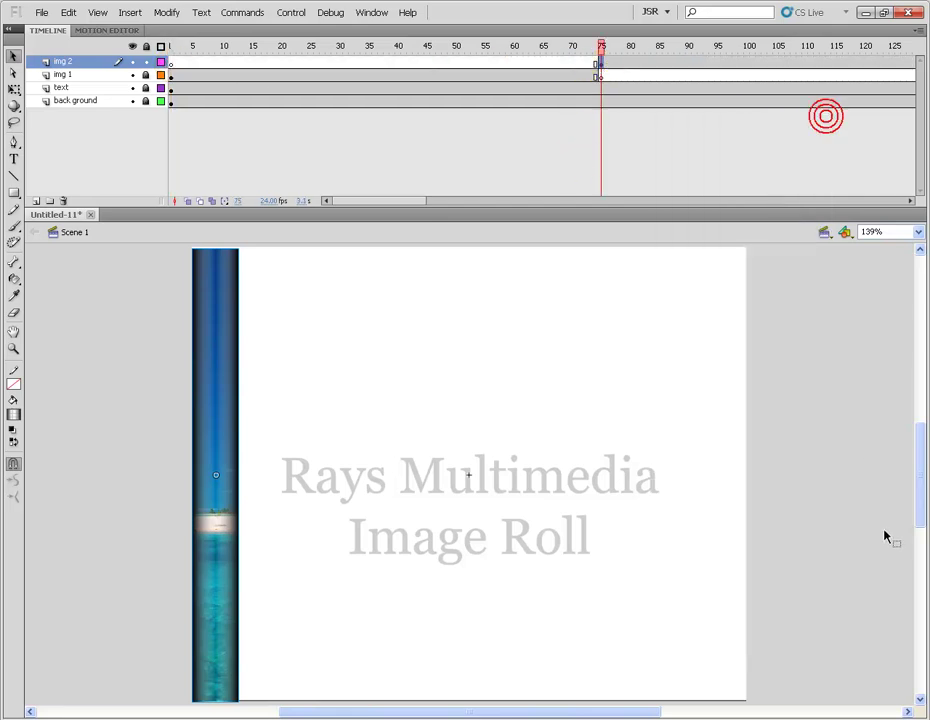
key("ctrl+Return")
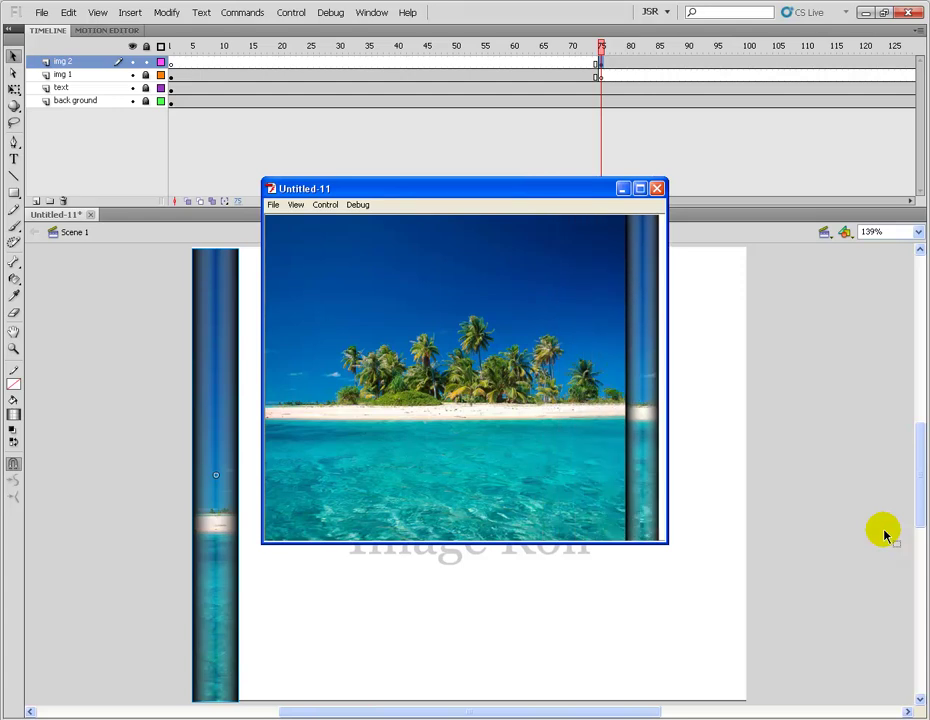
left_click(656, 188)
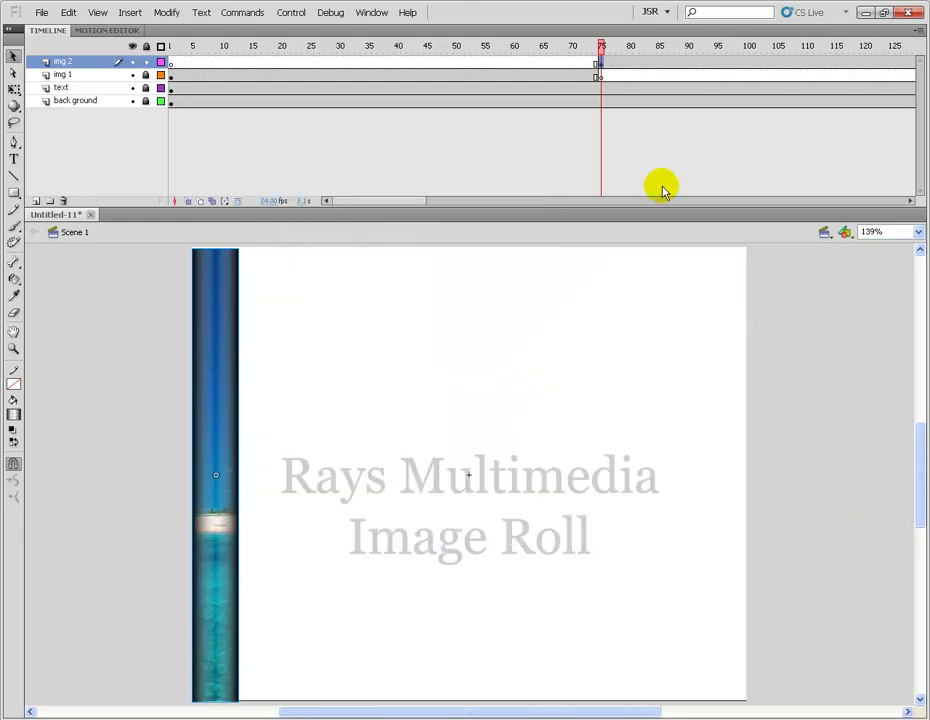
Open the img 02 m movie clip for editing and hide every layer except img 1.
key("ctrl+1")
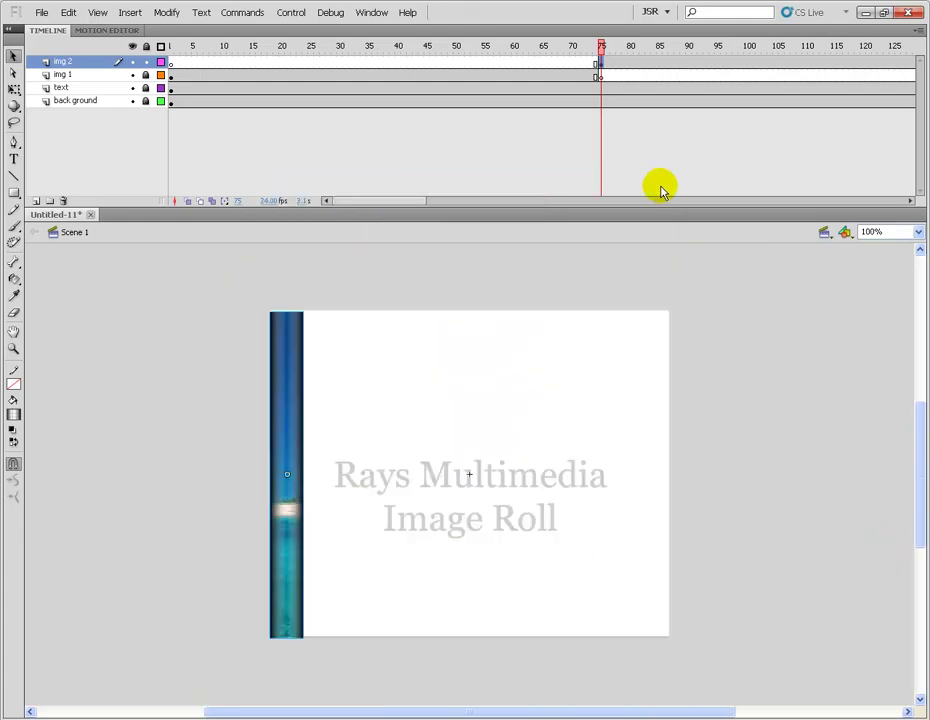
key("ctrl+l")
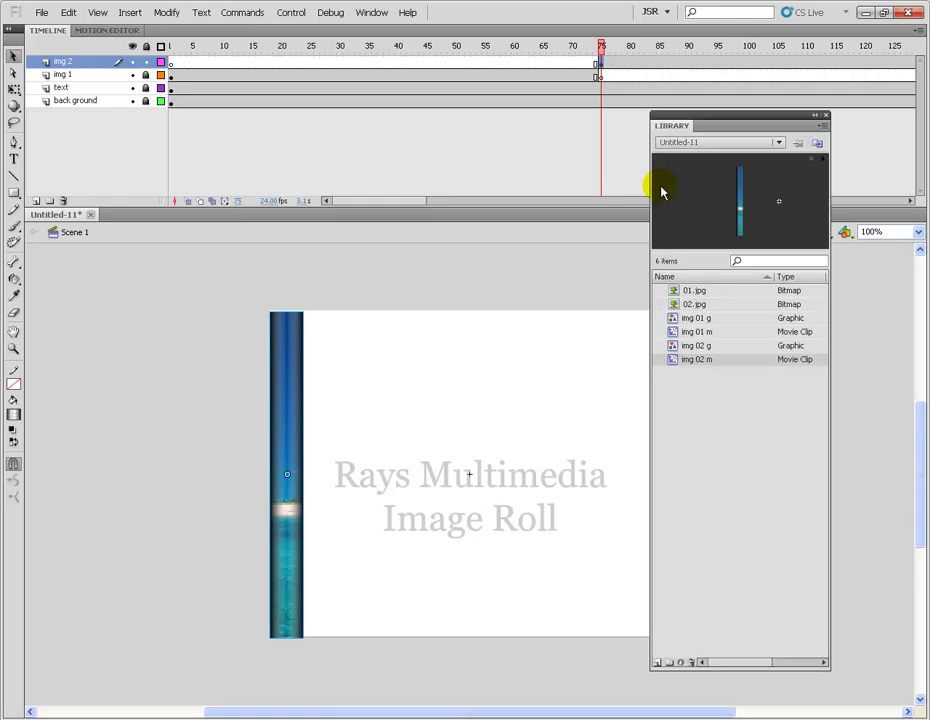
right_click(672, 366)
left_click(813, 411)
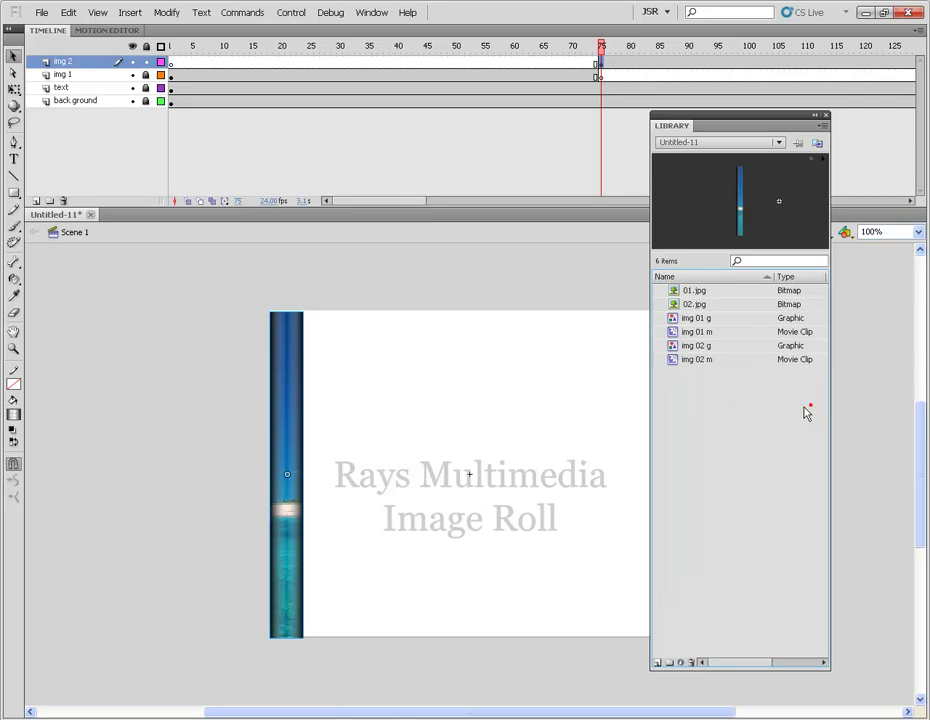
double_click(672, 362)
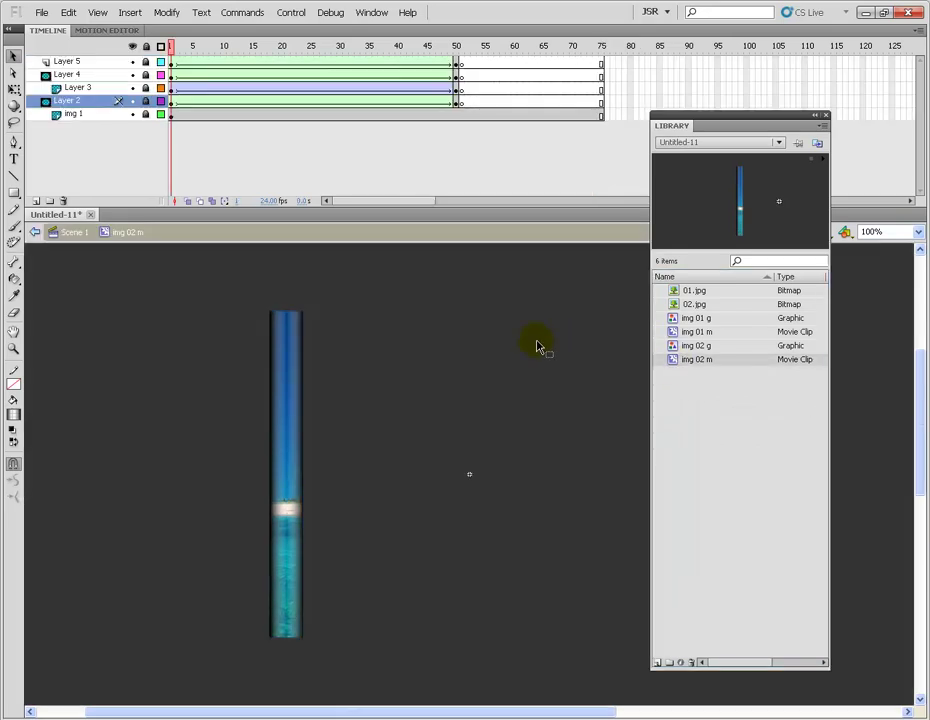
left_click(132, 46)
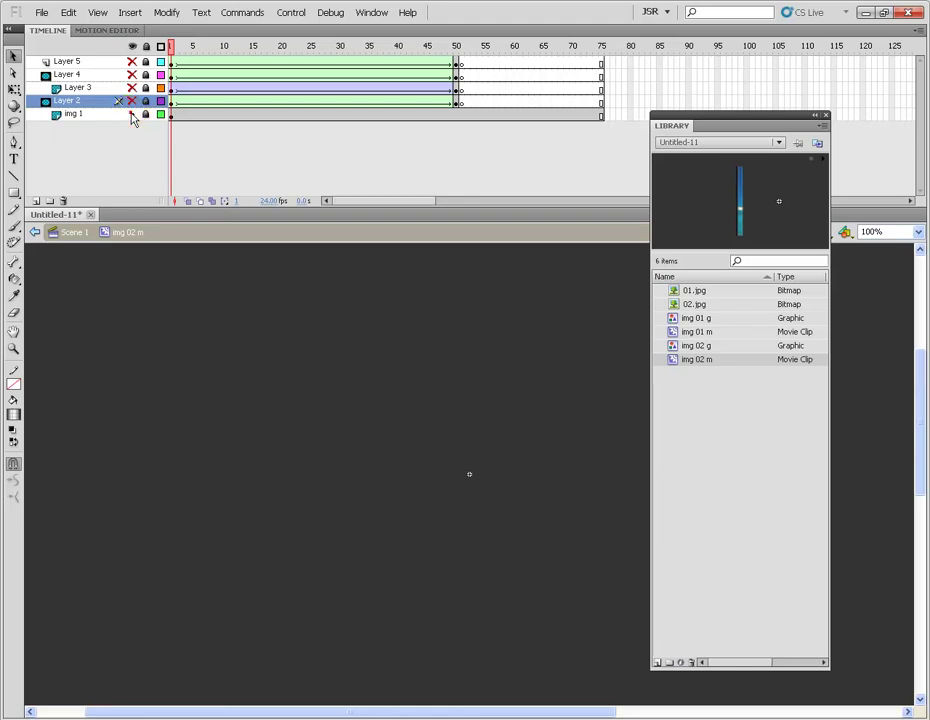
left_click(132, 114)
Swap the island image on the clip's img 1 layer for the img 02 g graphic.
left_click(328, 496)
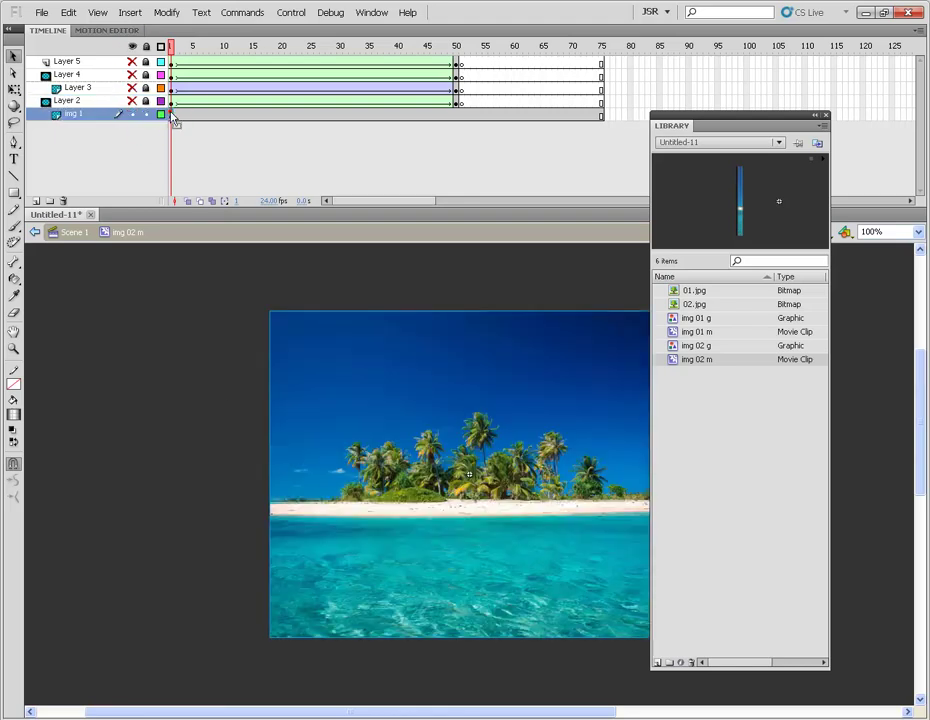
right_click(408, 455)
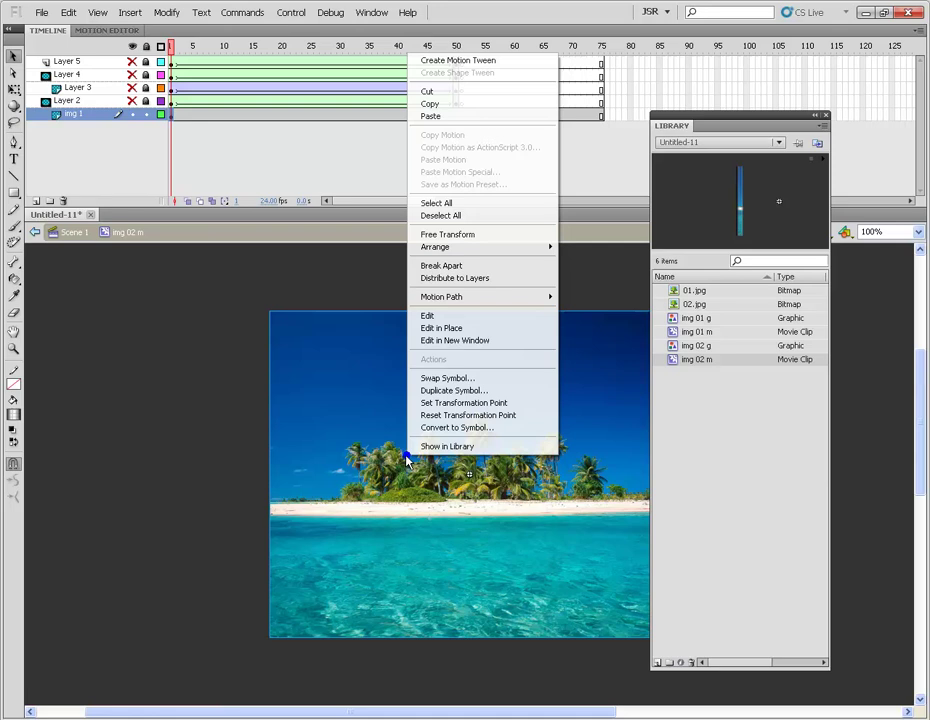
left_click(486, 383)
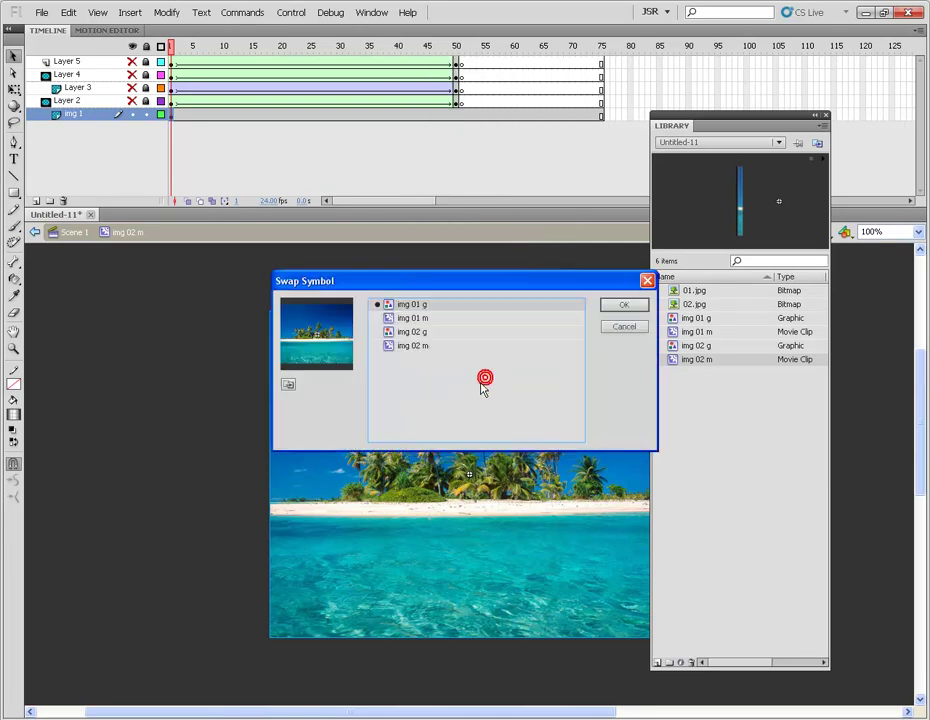
left_click(412, 332)
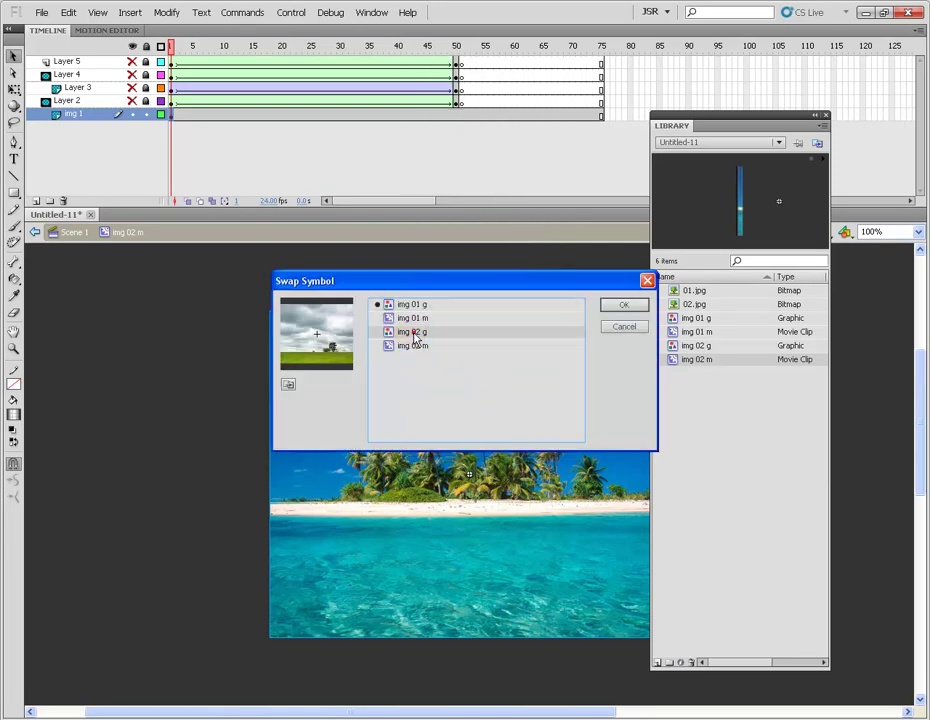
left_click(622, 307)
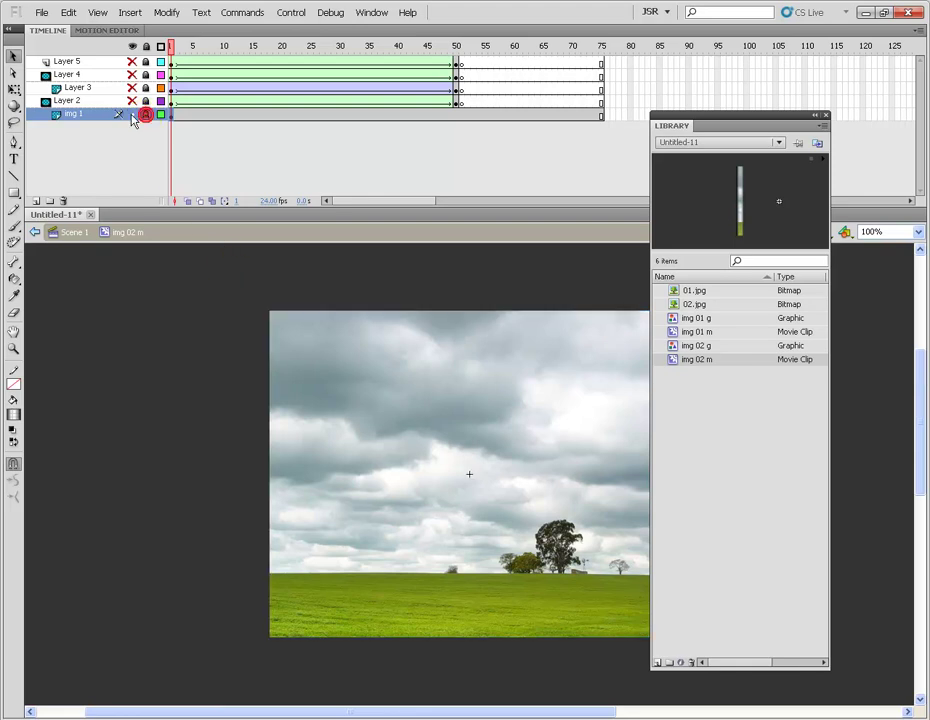
Hide img 1, show and unlock Layer 3, and swap its image at frame 1 for the img 02 g graphic.
left_click(132, 114)
left_click(131, 87)
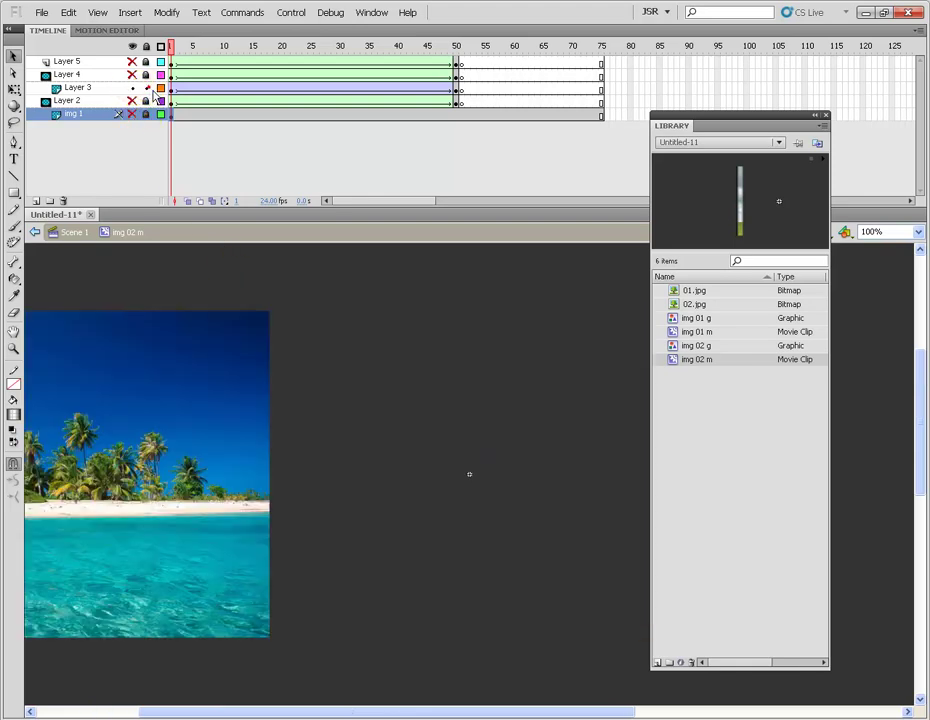
left_click(221, 345)
right_click(221, 345)
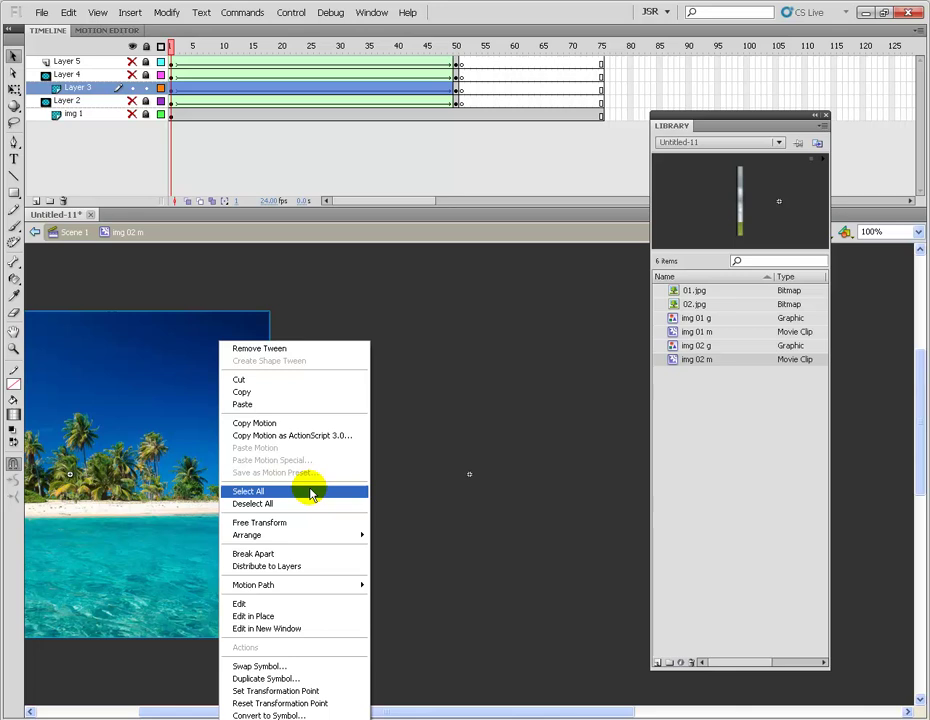
left_click(309, 665)
left_click(413, 334)
left_click(624, 305)
Swap the island image on Layer 3's frame 50 keyframe for img 02 g, closing the library to uncover the image.
left_click(463, 92)
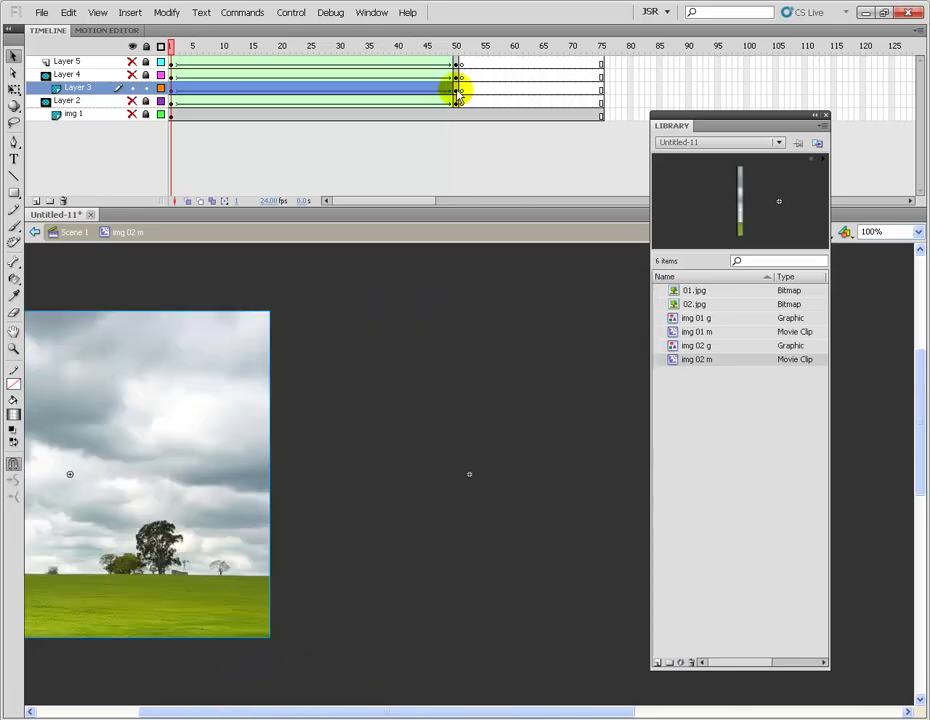
left_click(455, 90)
left_click(826, 115)
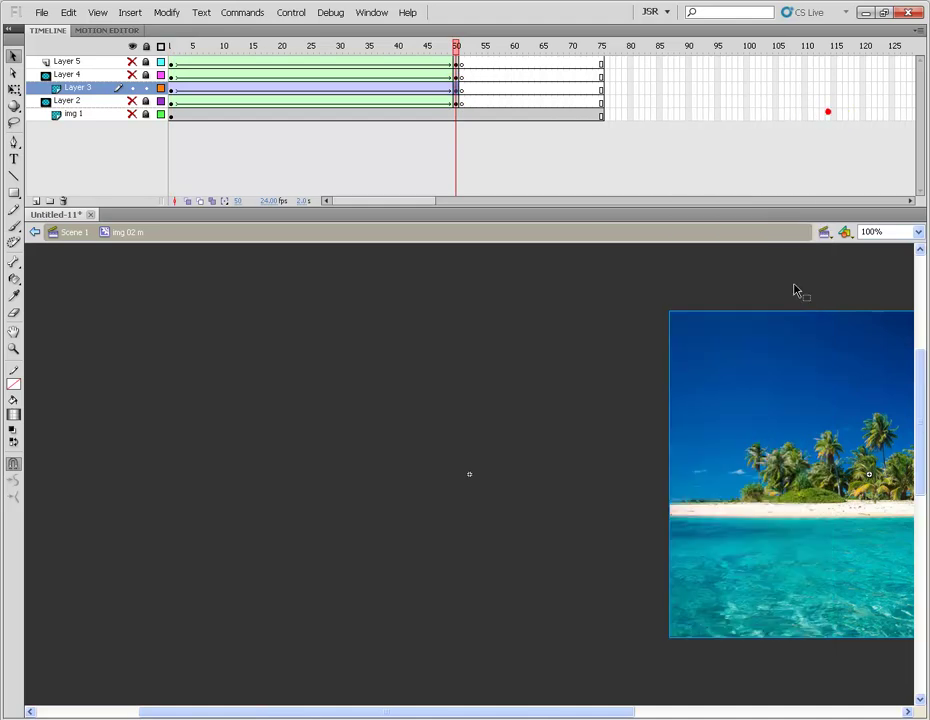
right_click(749, 450)
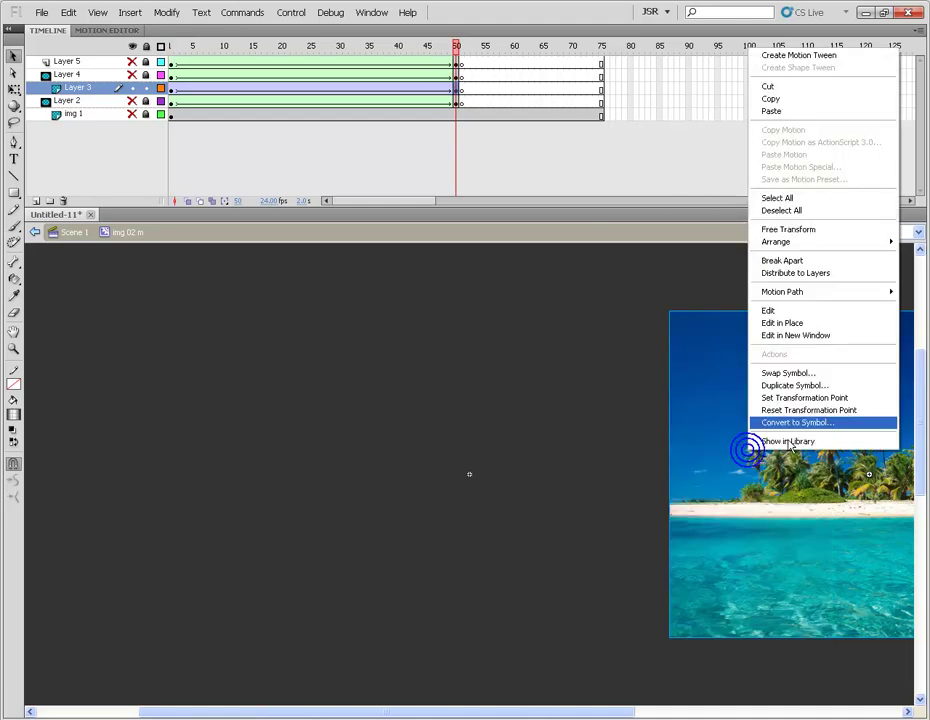
left_click(790, 374)
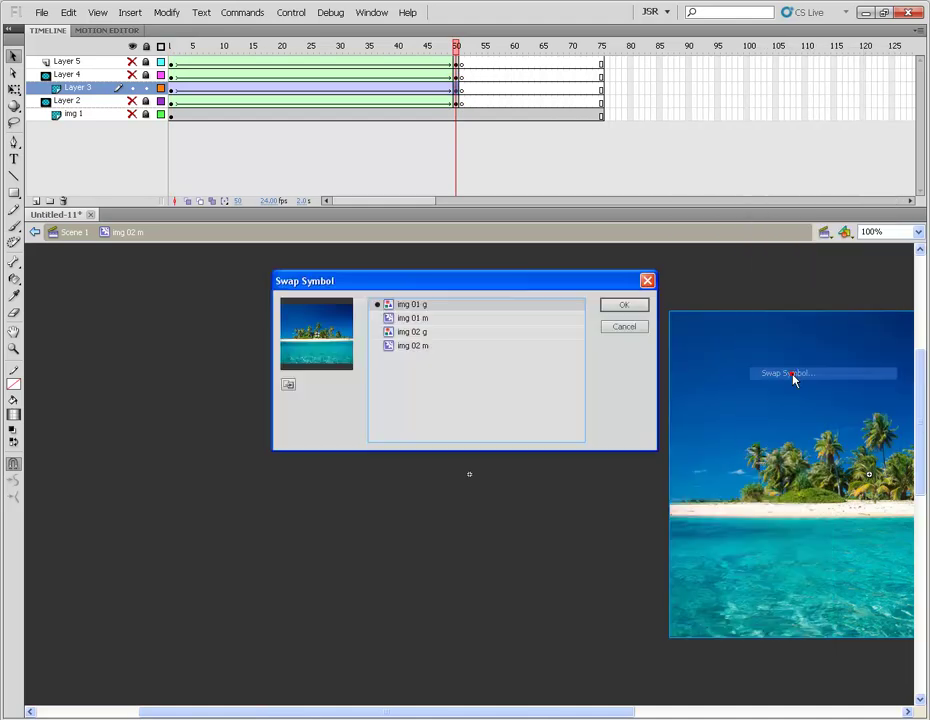
left_click(413, 333)
left_click(624, 305)
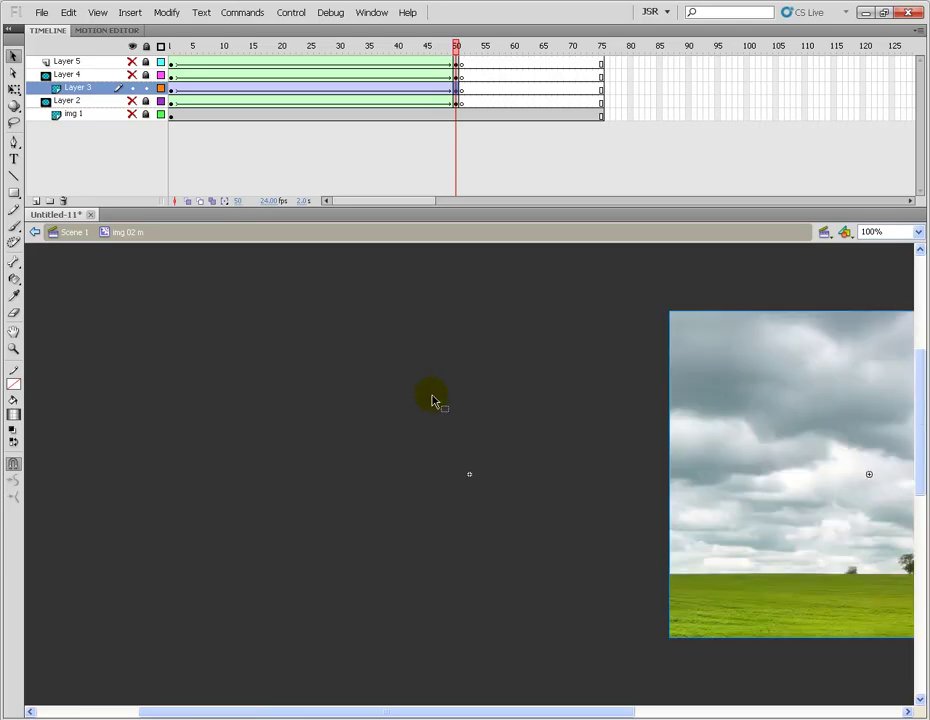
Compare the Layer 3 image with img 1, then lock Layer 3 and make all of the clip's layers visible.
left_click(133, 114)
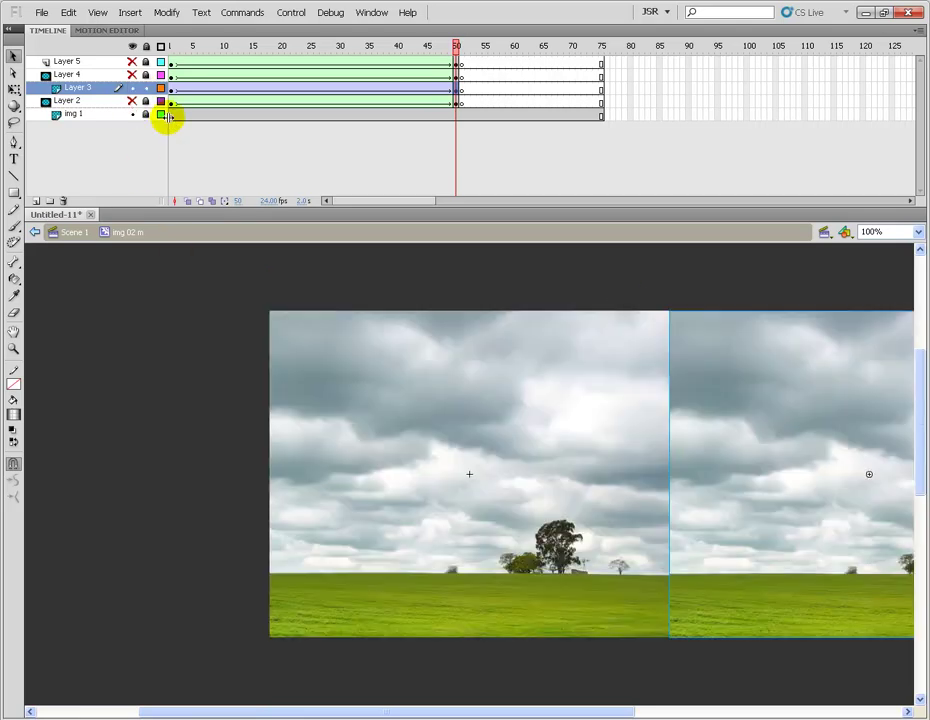
left_click(132, 115)
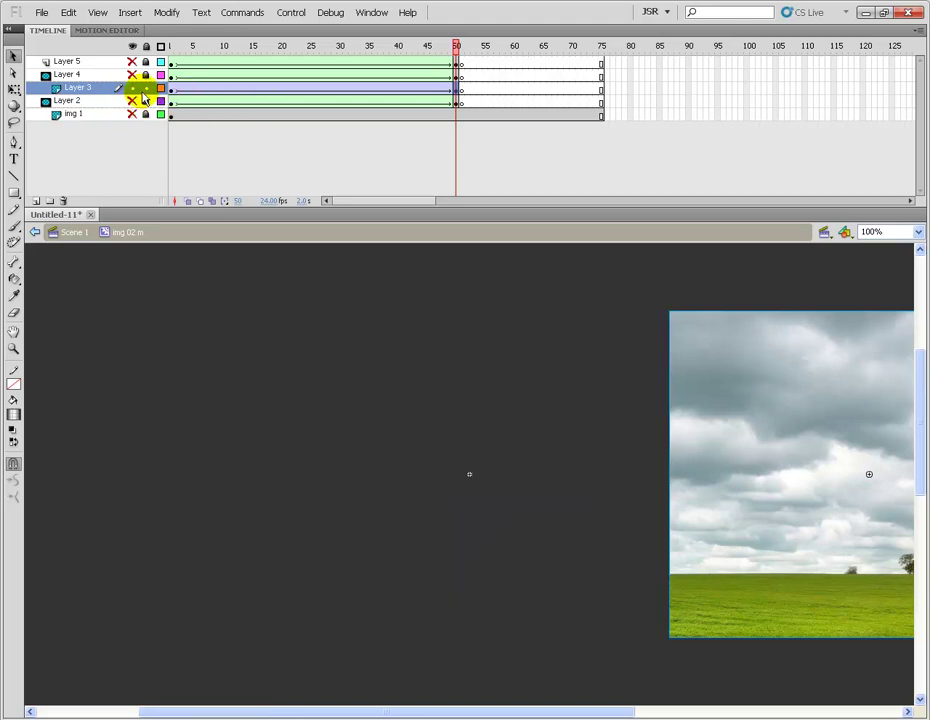
left_click(133, 88)
left_click(132, 46)
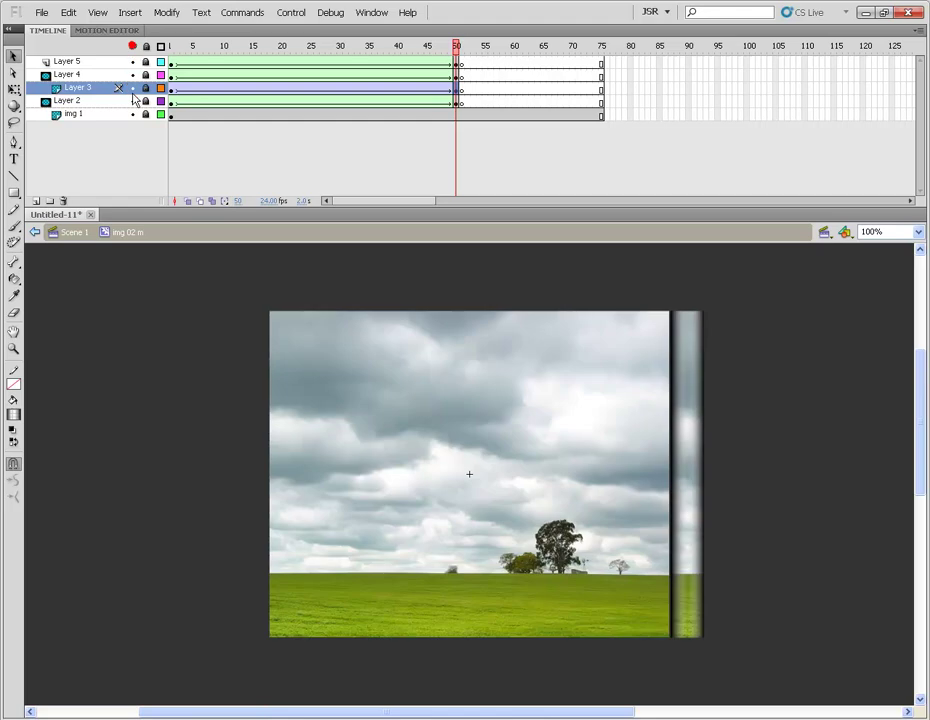
Return to Scene 1, preview the movie with both image rolls and close the preview.
left_click(73, 233)
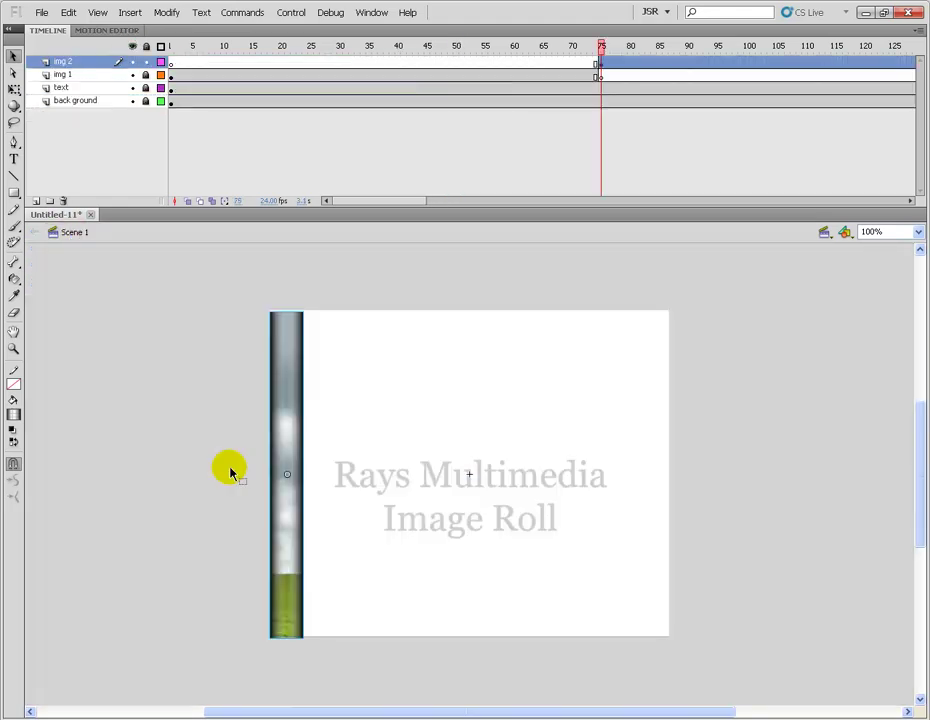
key("ctrl+Return")
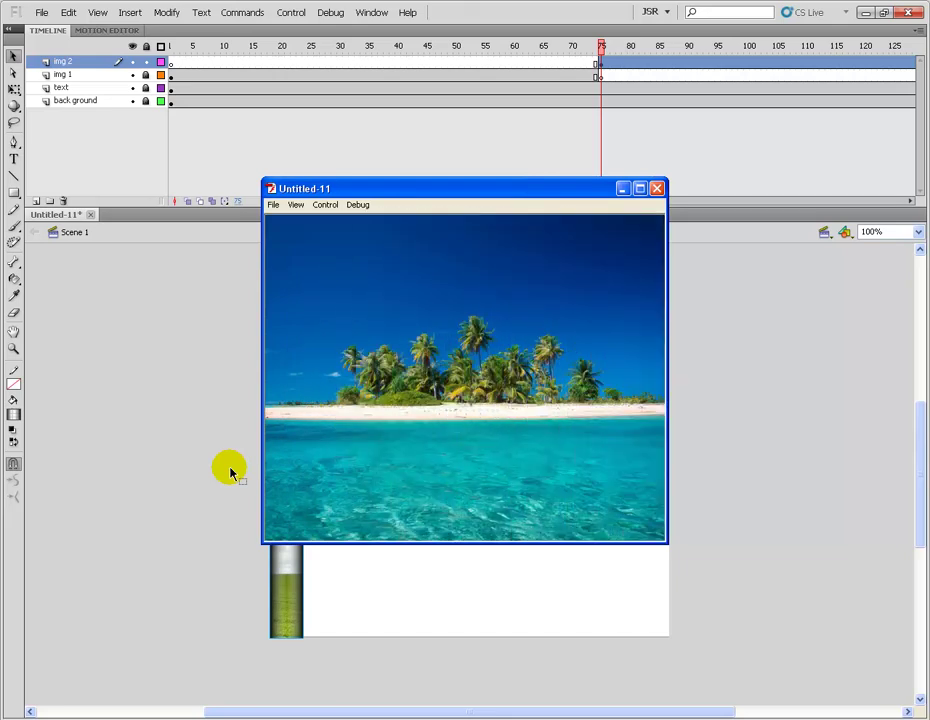
left_click(658, 189)
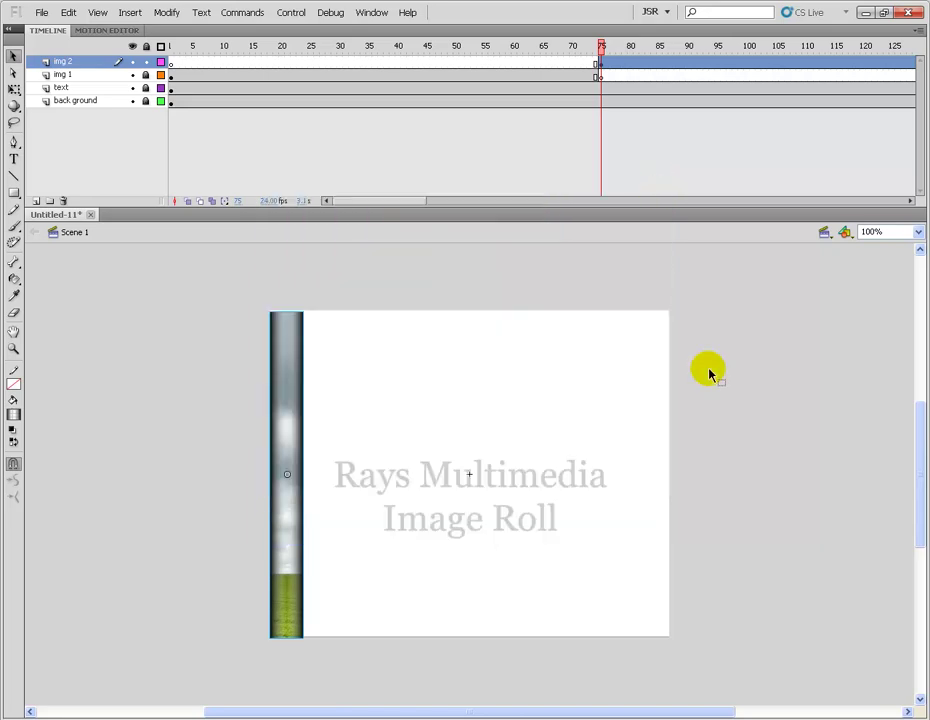